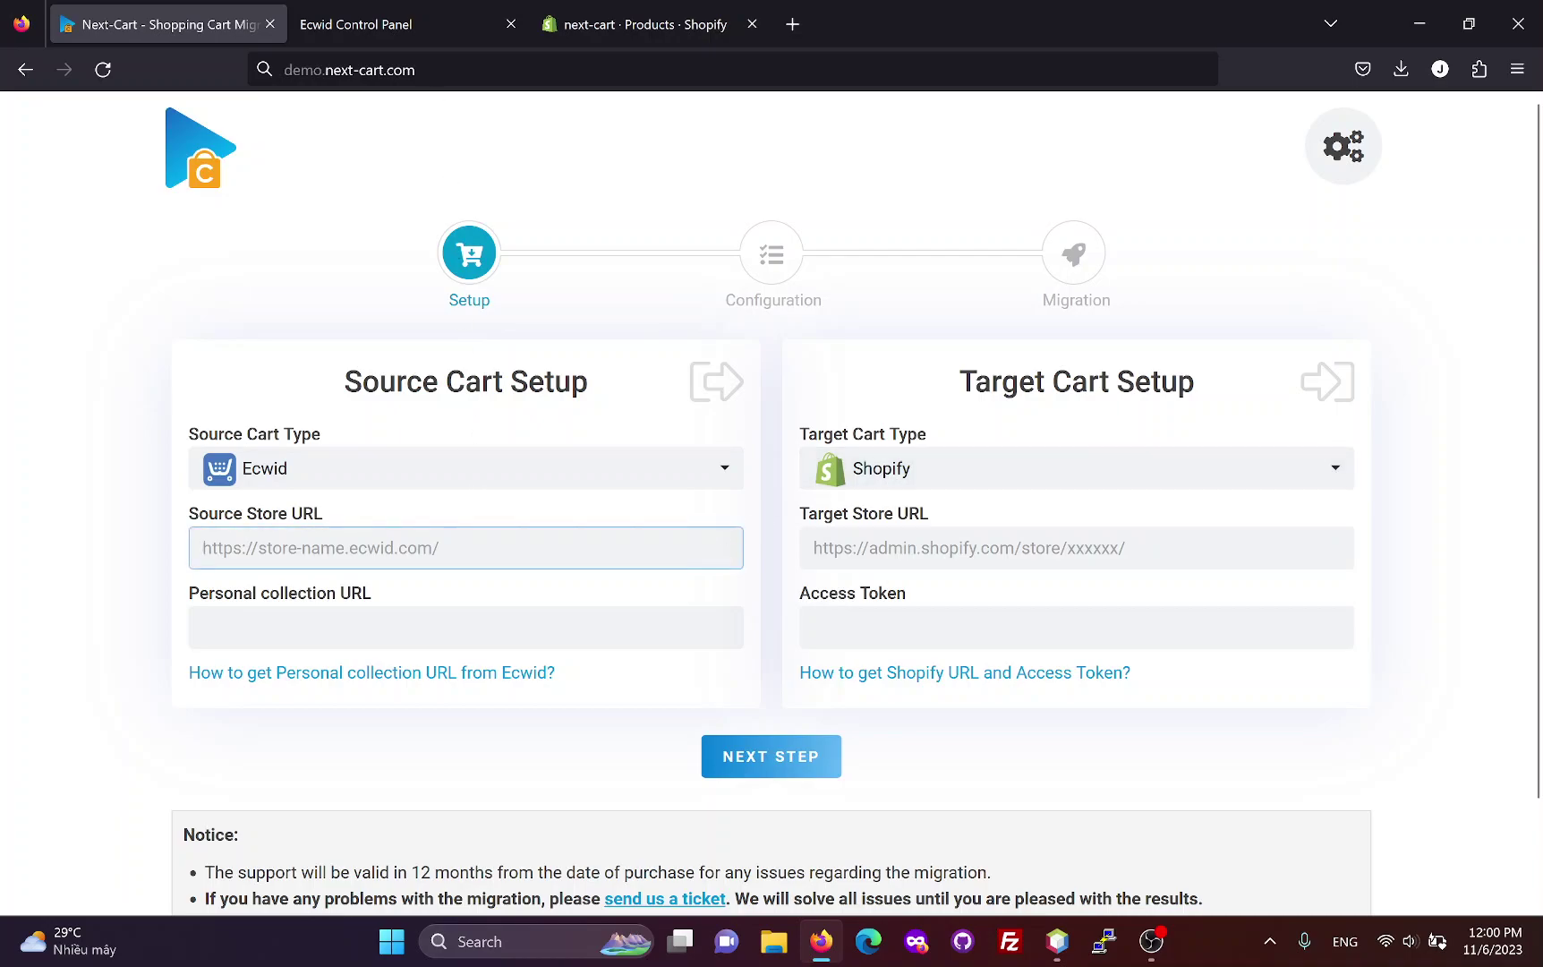
click(399, 24)
click(1145, 124)
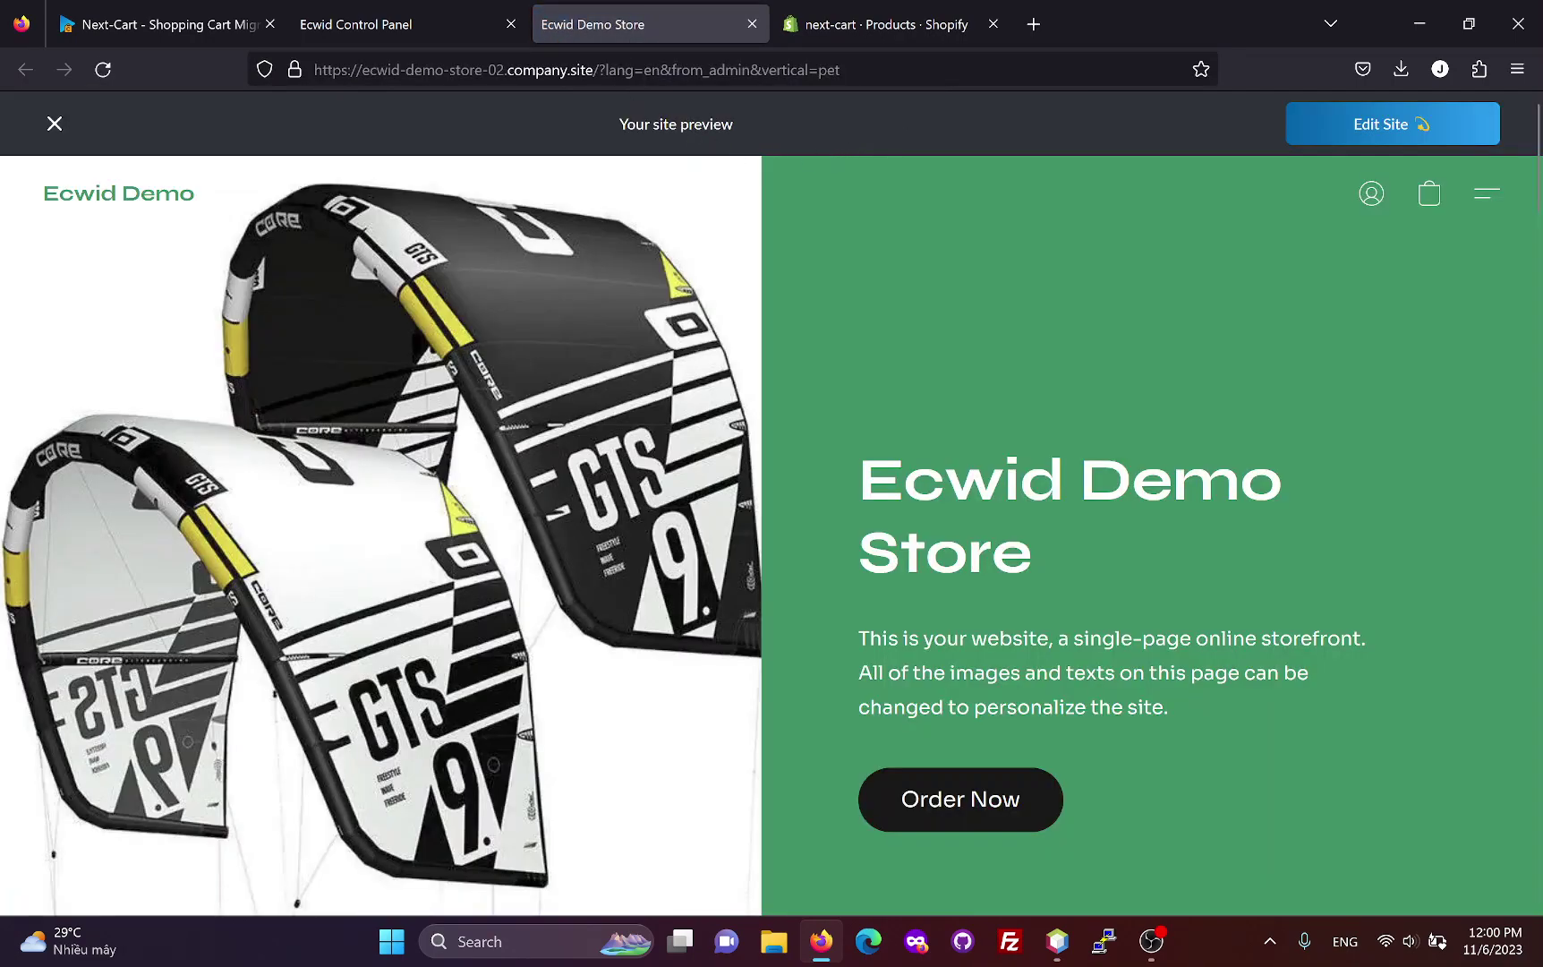
click(313, 70)
click(179, 24)
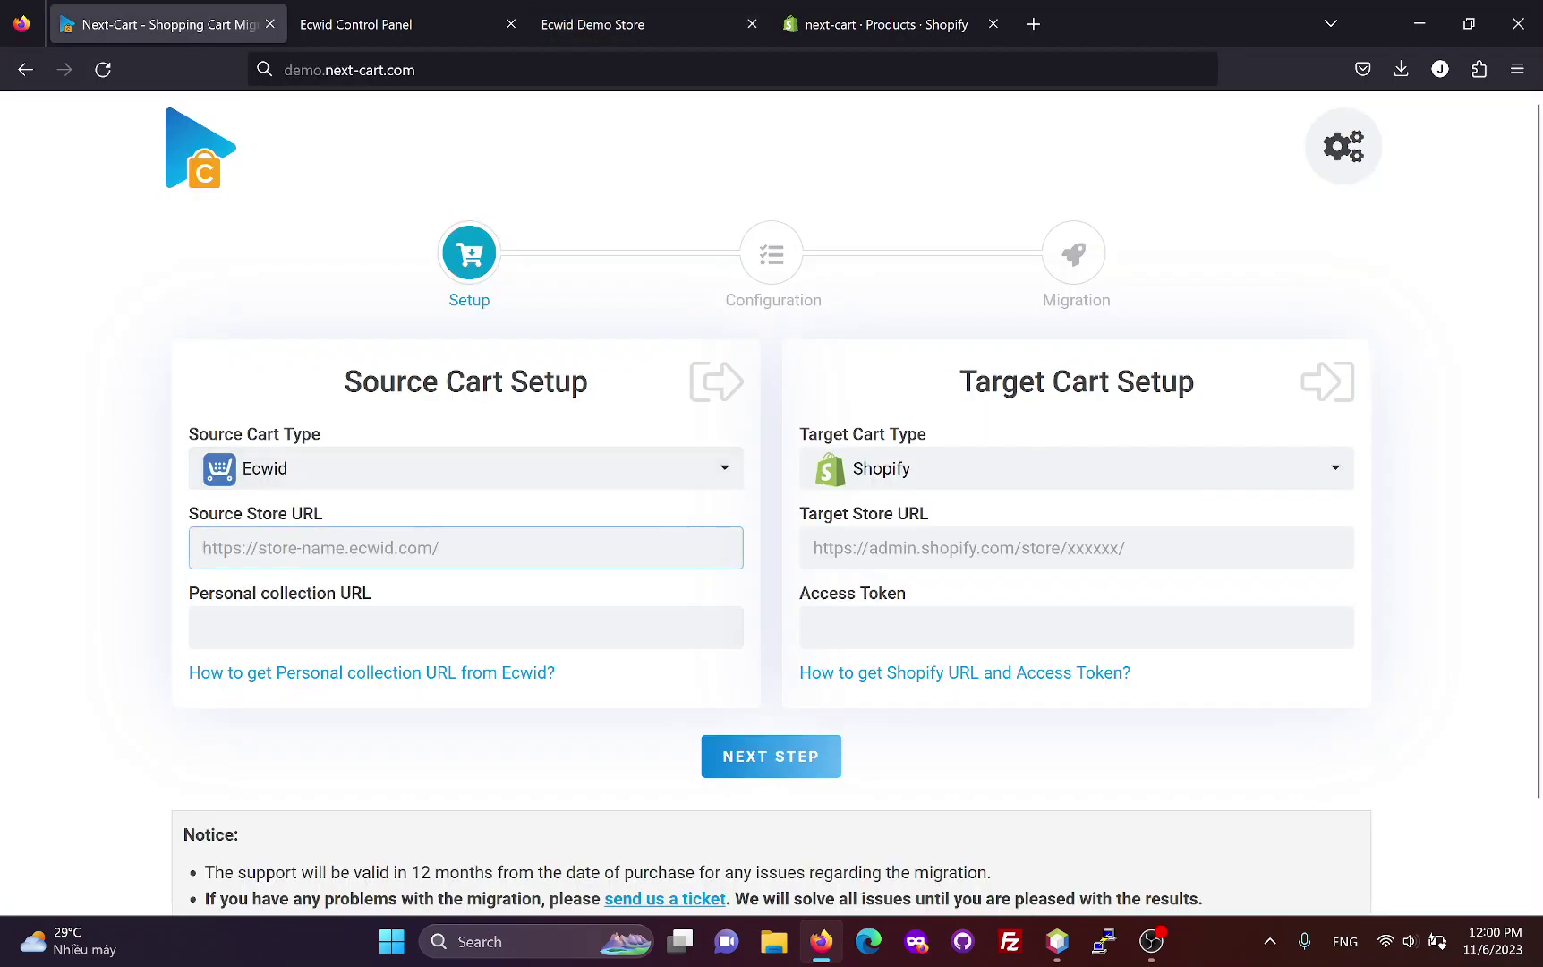
text(https://ecwid-demo-store-02.company.site)
click(422, 627)
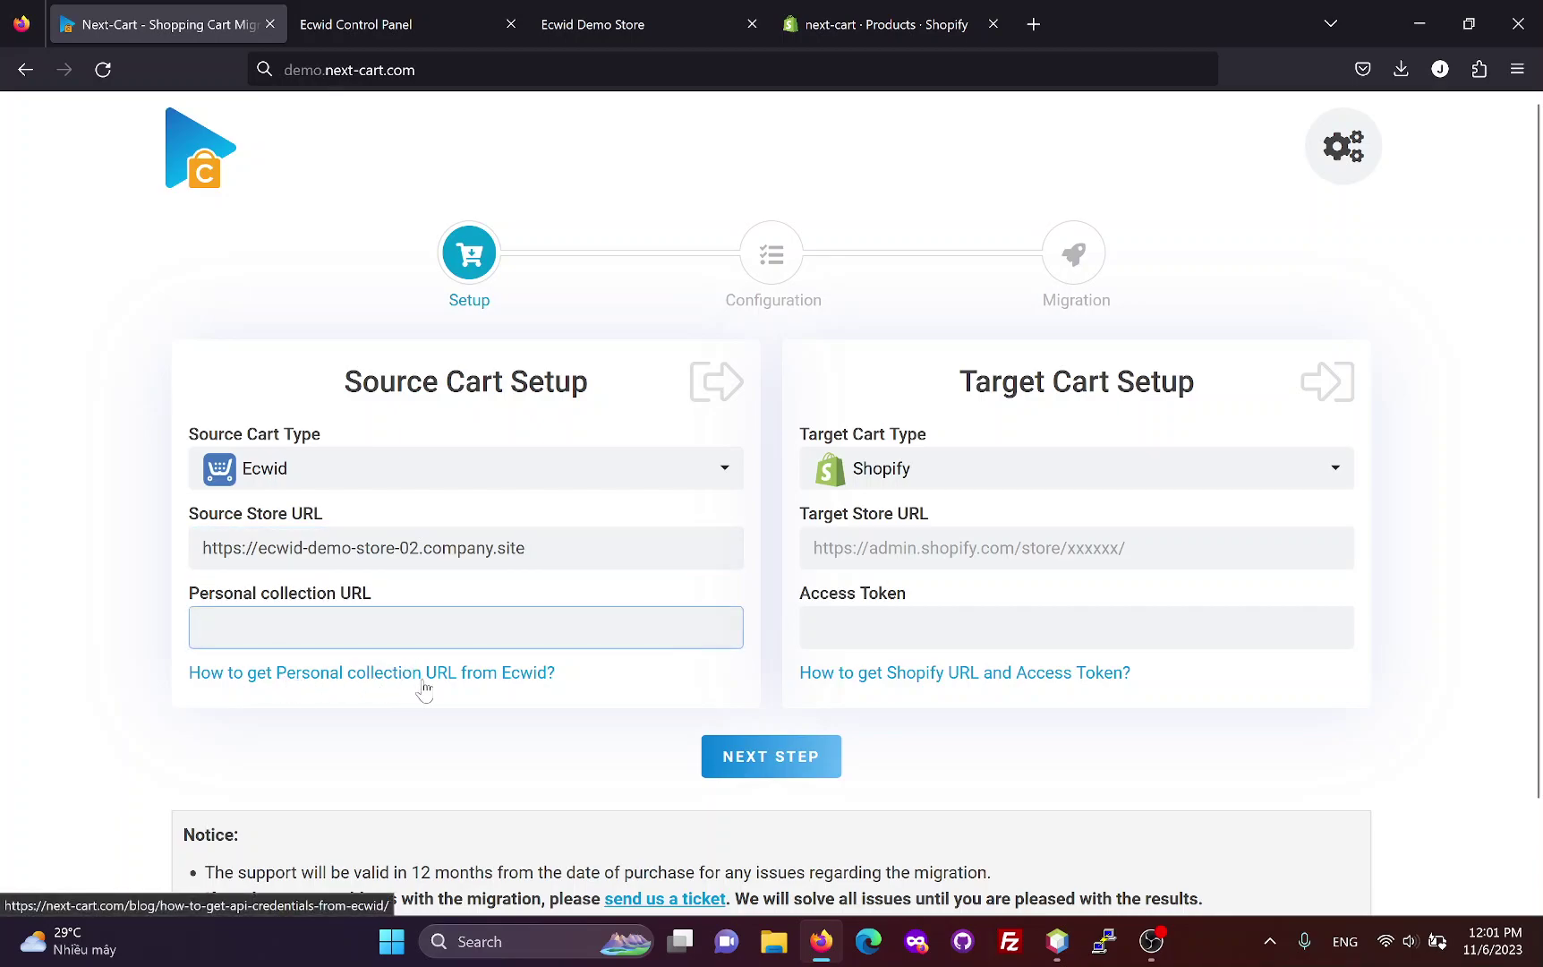
click(456, 686)
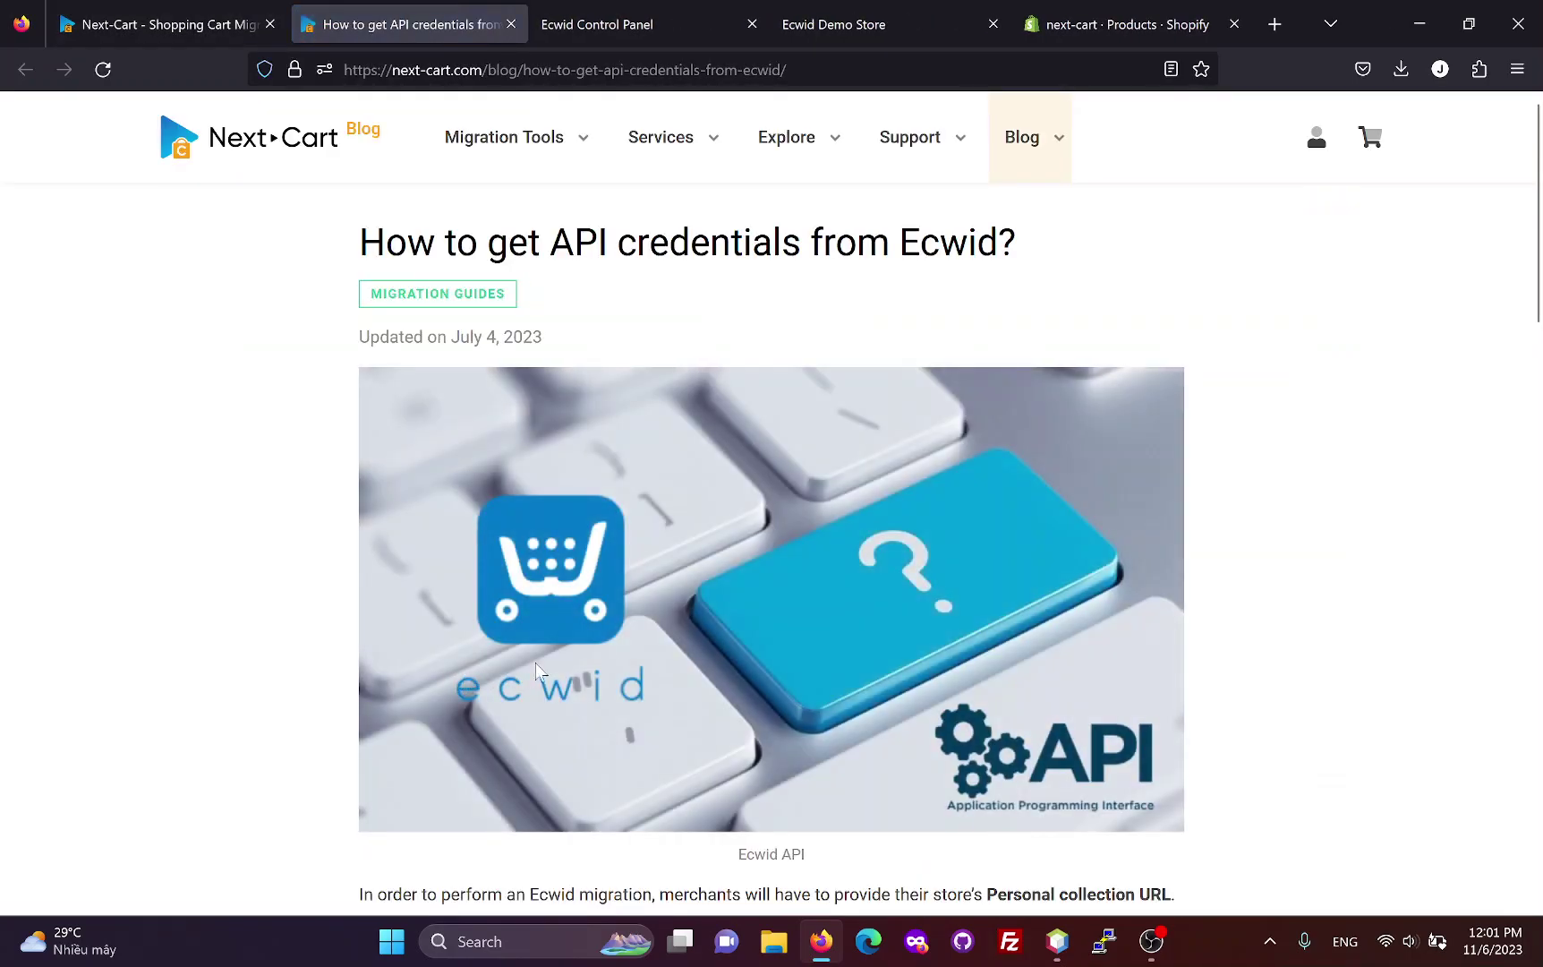
Follow the Ecwid credentials guide's step 2 link to the Ecwid API Console.
scroll(780, 581, down, 6)
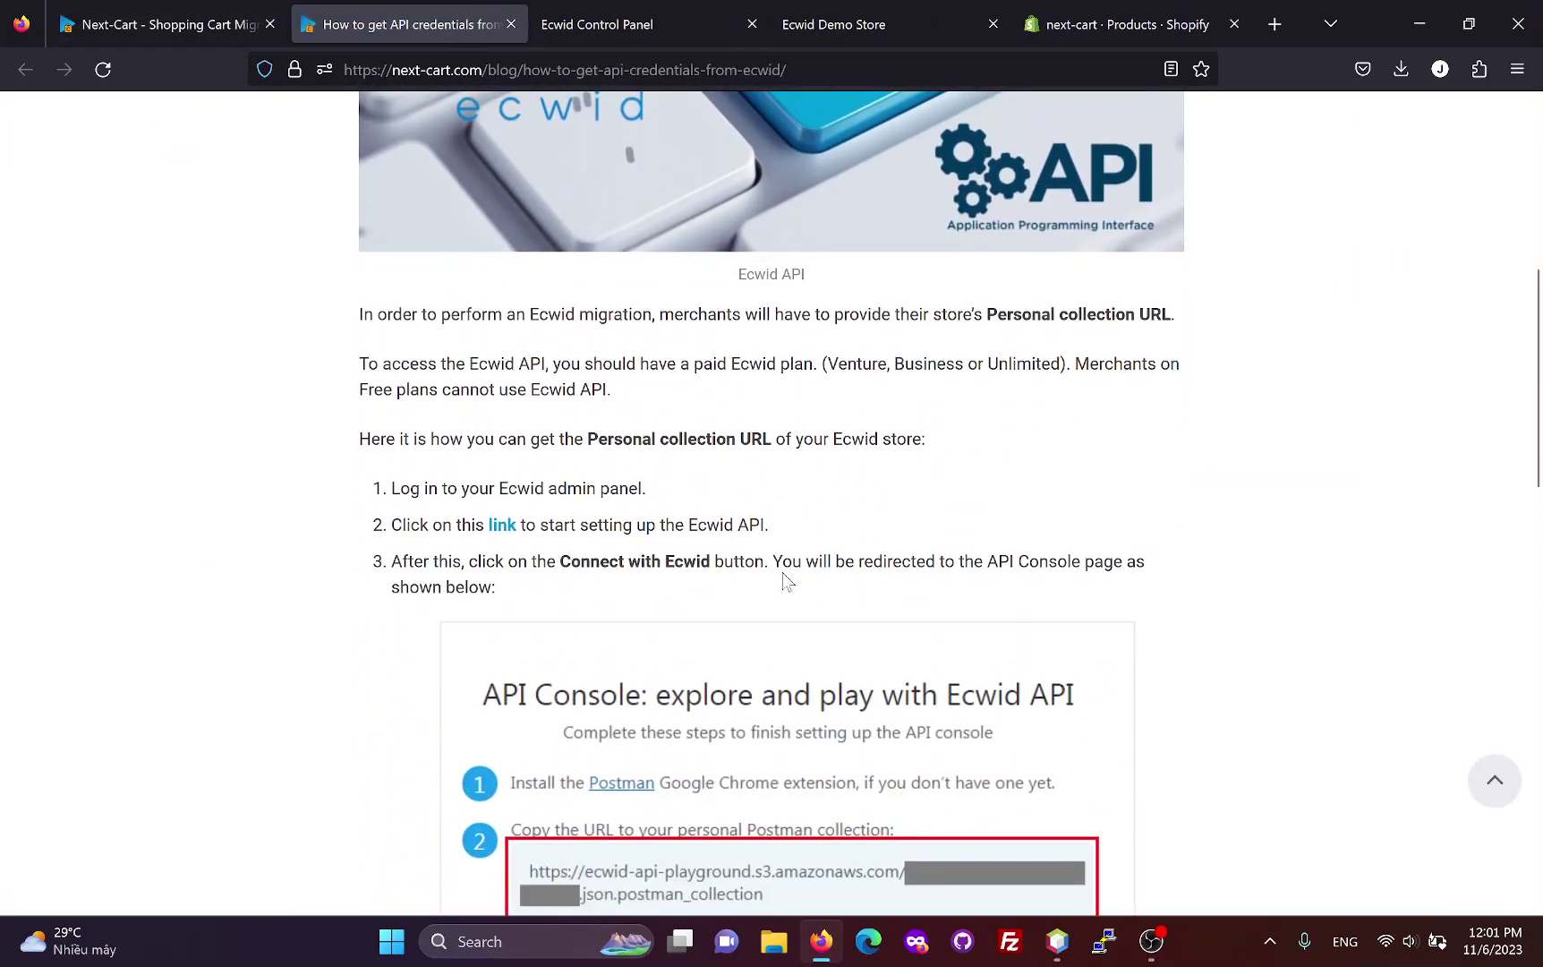
scroll(771, 501, down, 1)
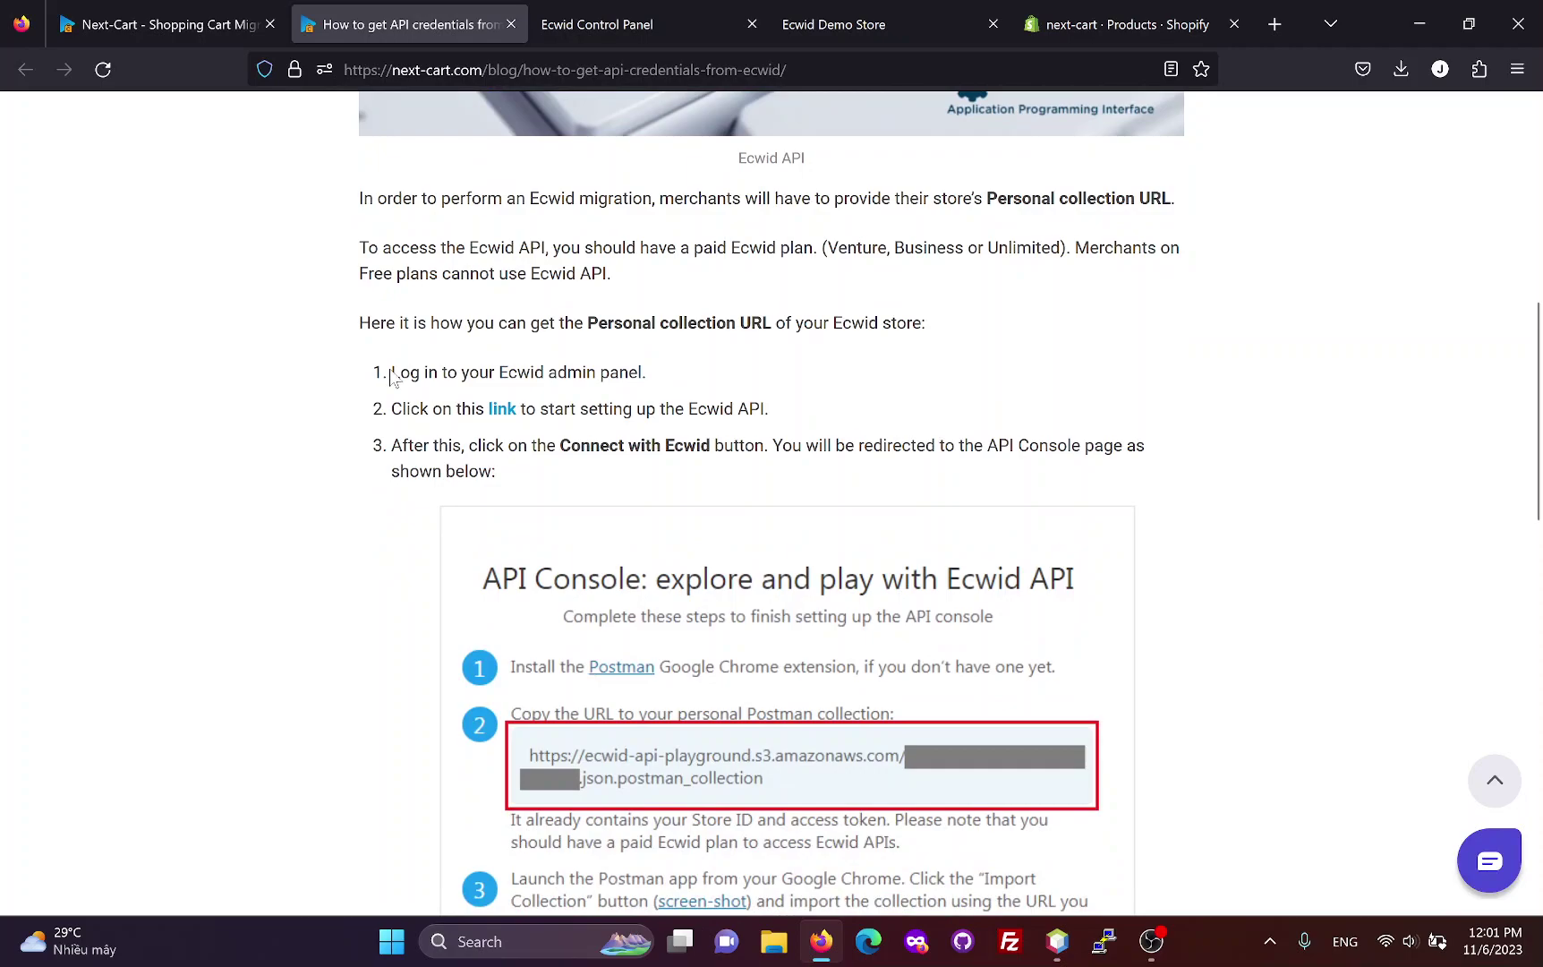
click(627, 24)
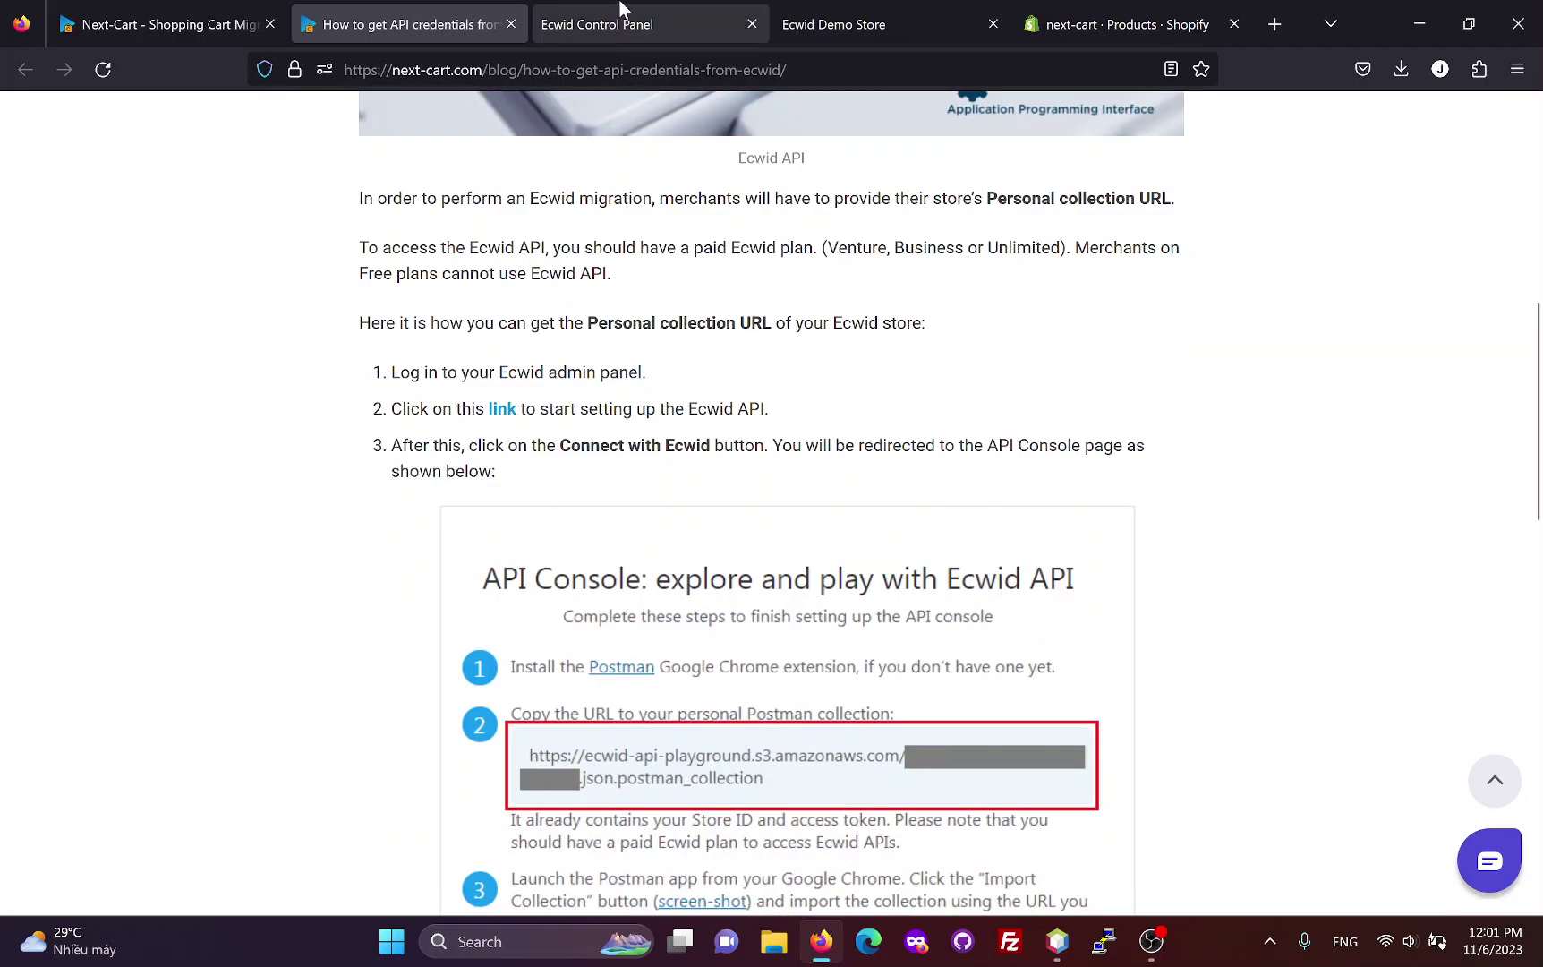
click(434, 27)
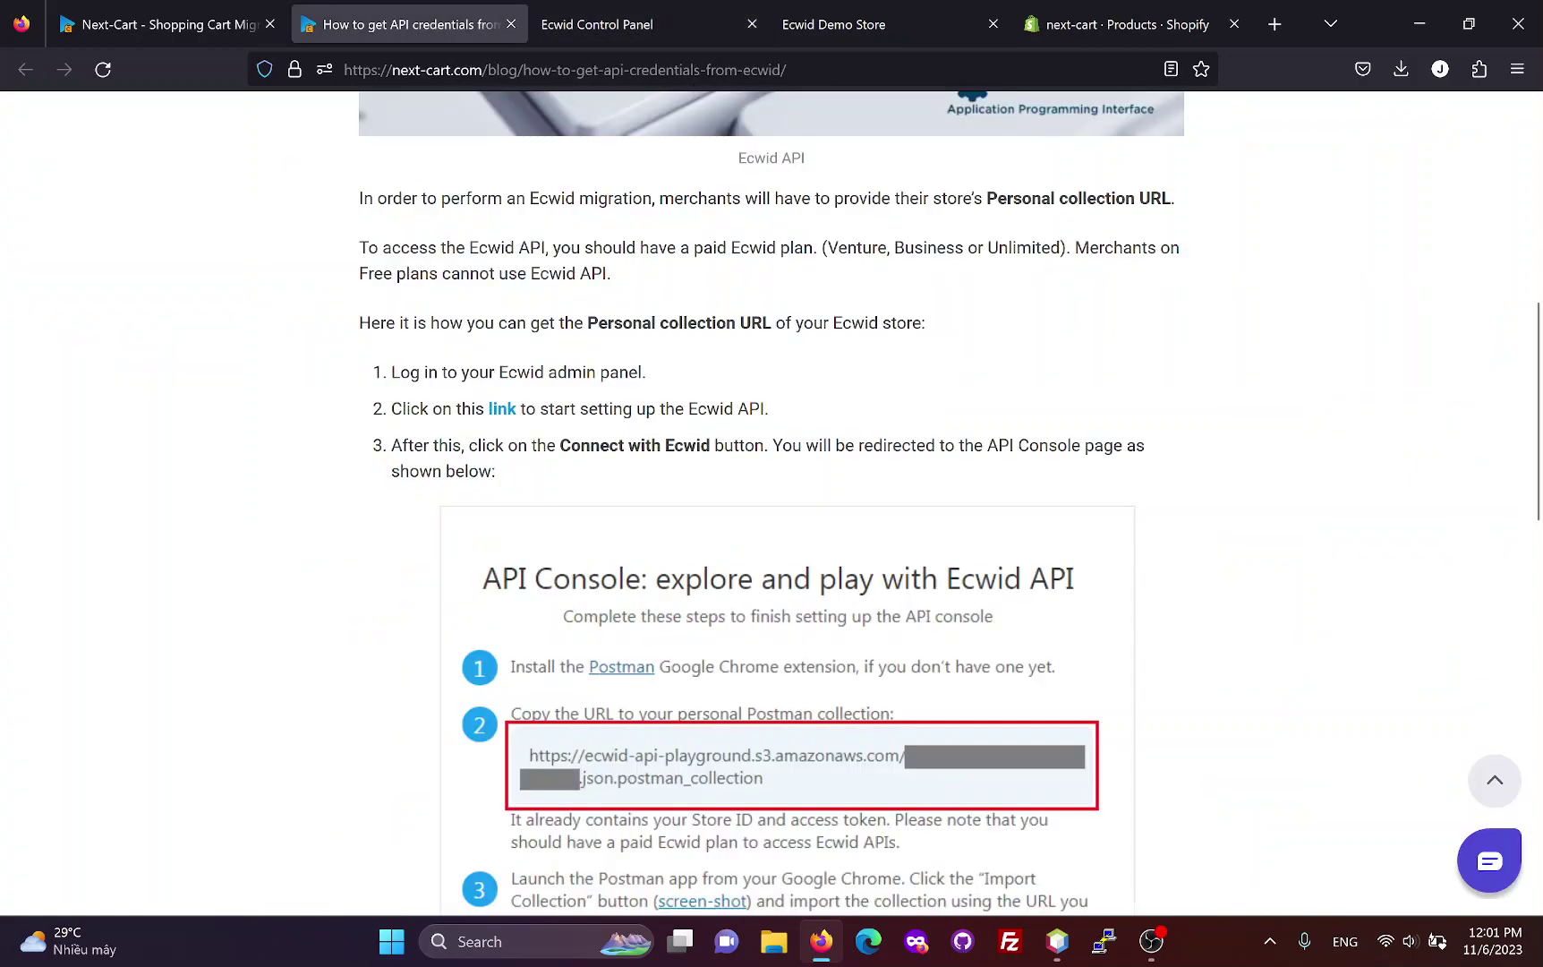
click(502, 410)
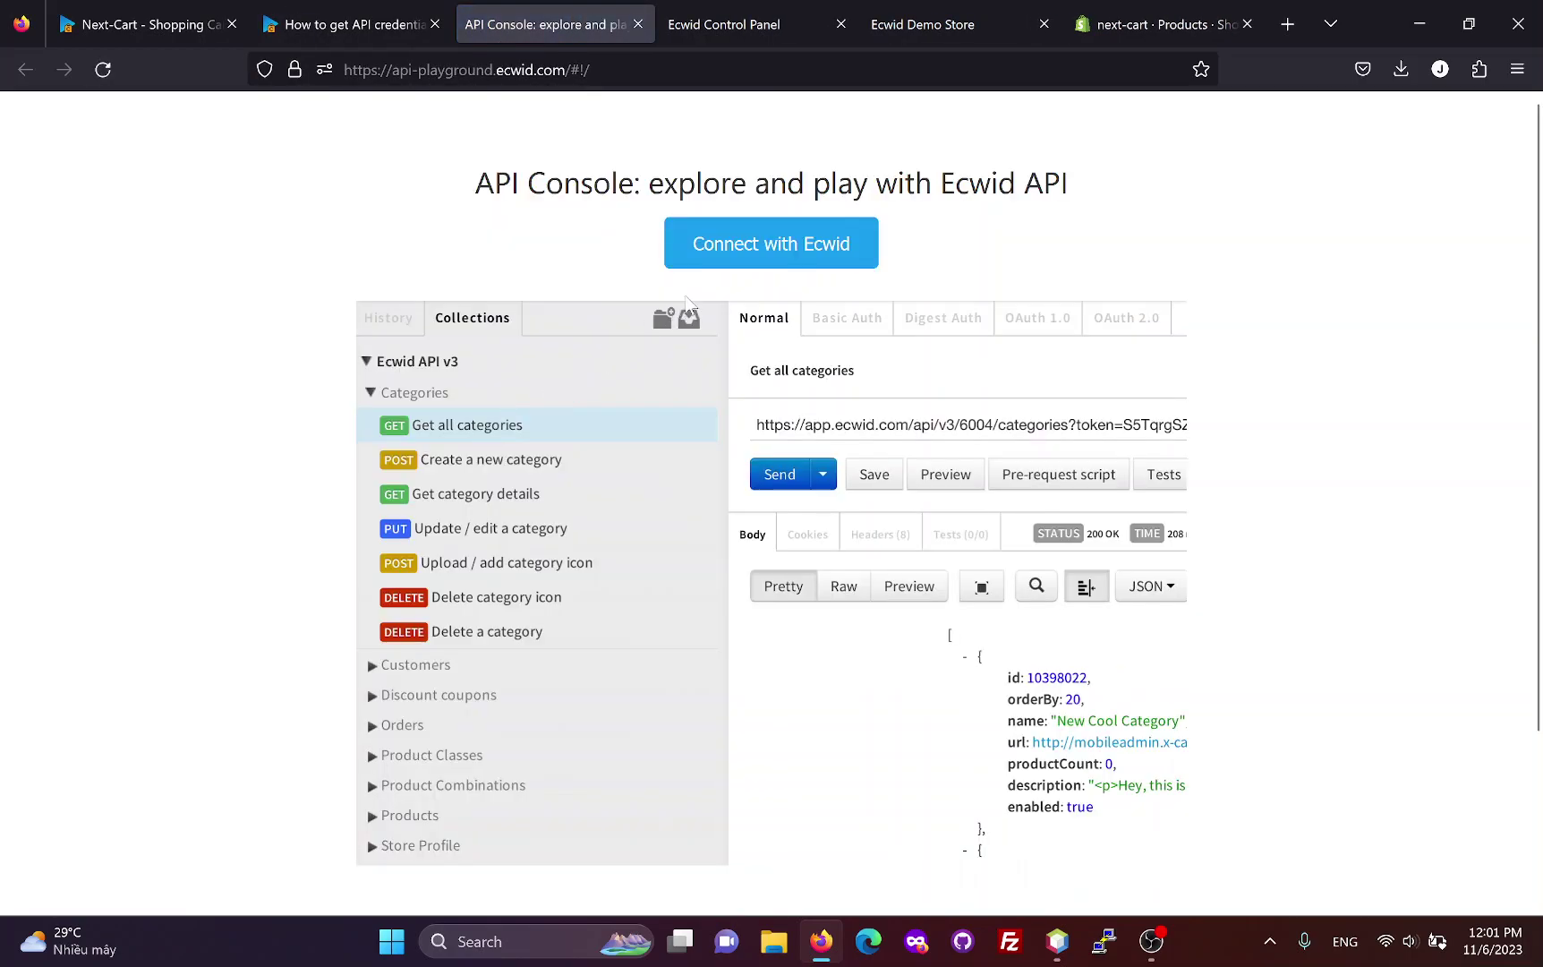
Connect the API Console to the store and paste its Postman collection URL into Personal collection URL.
click(778, 259)
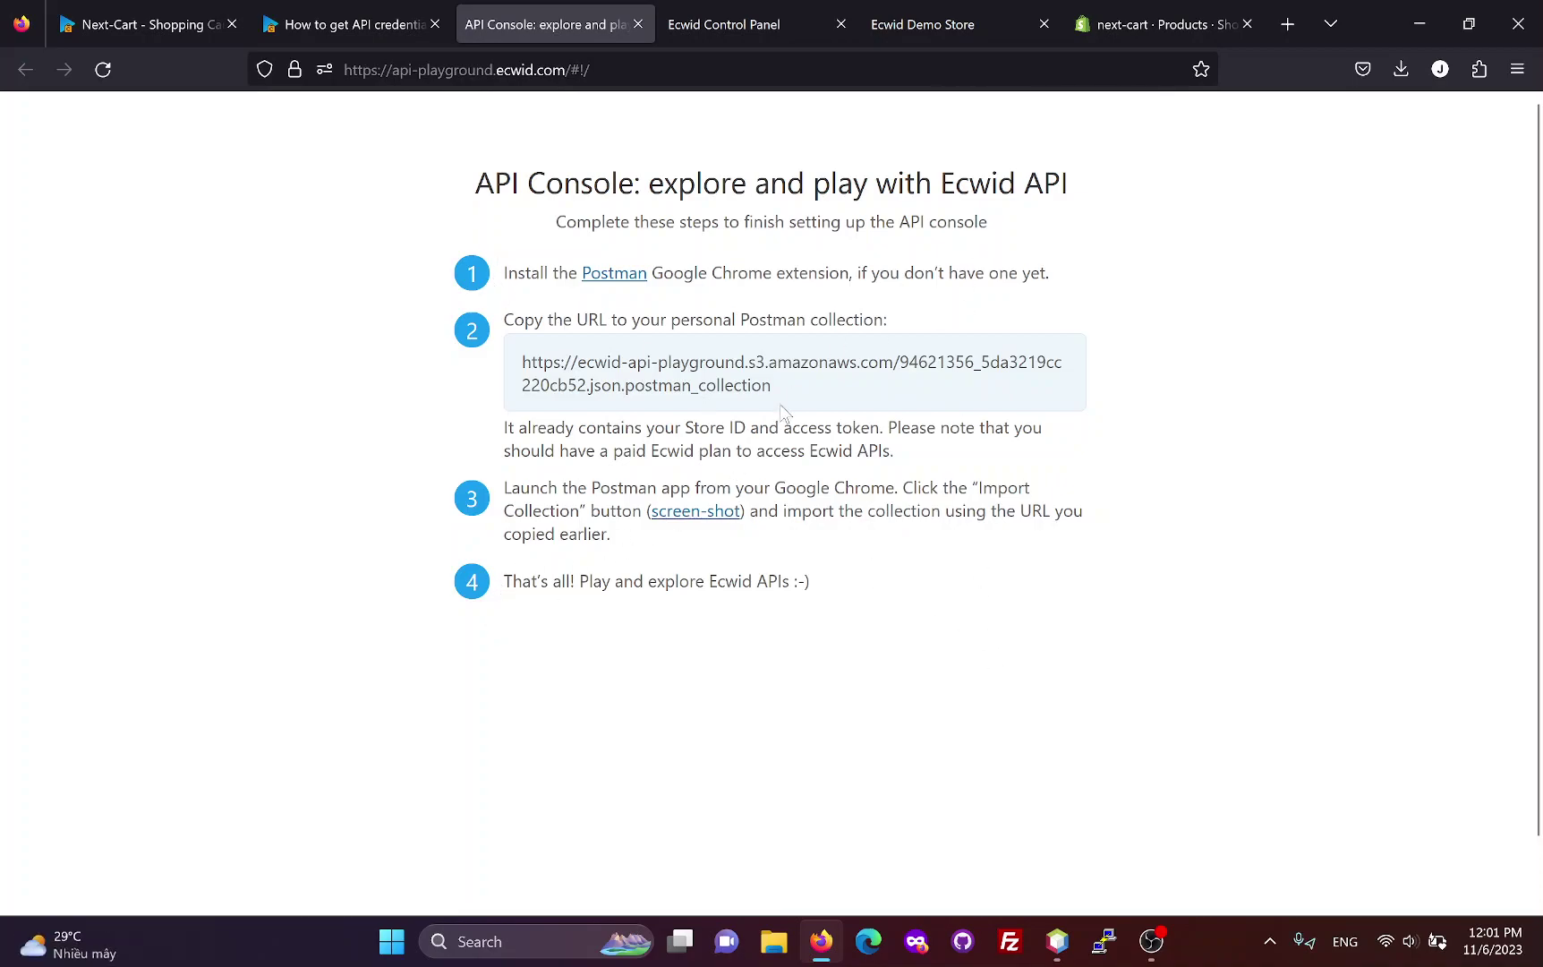
drag(799, 388, 527, 362)
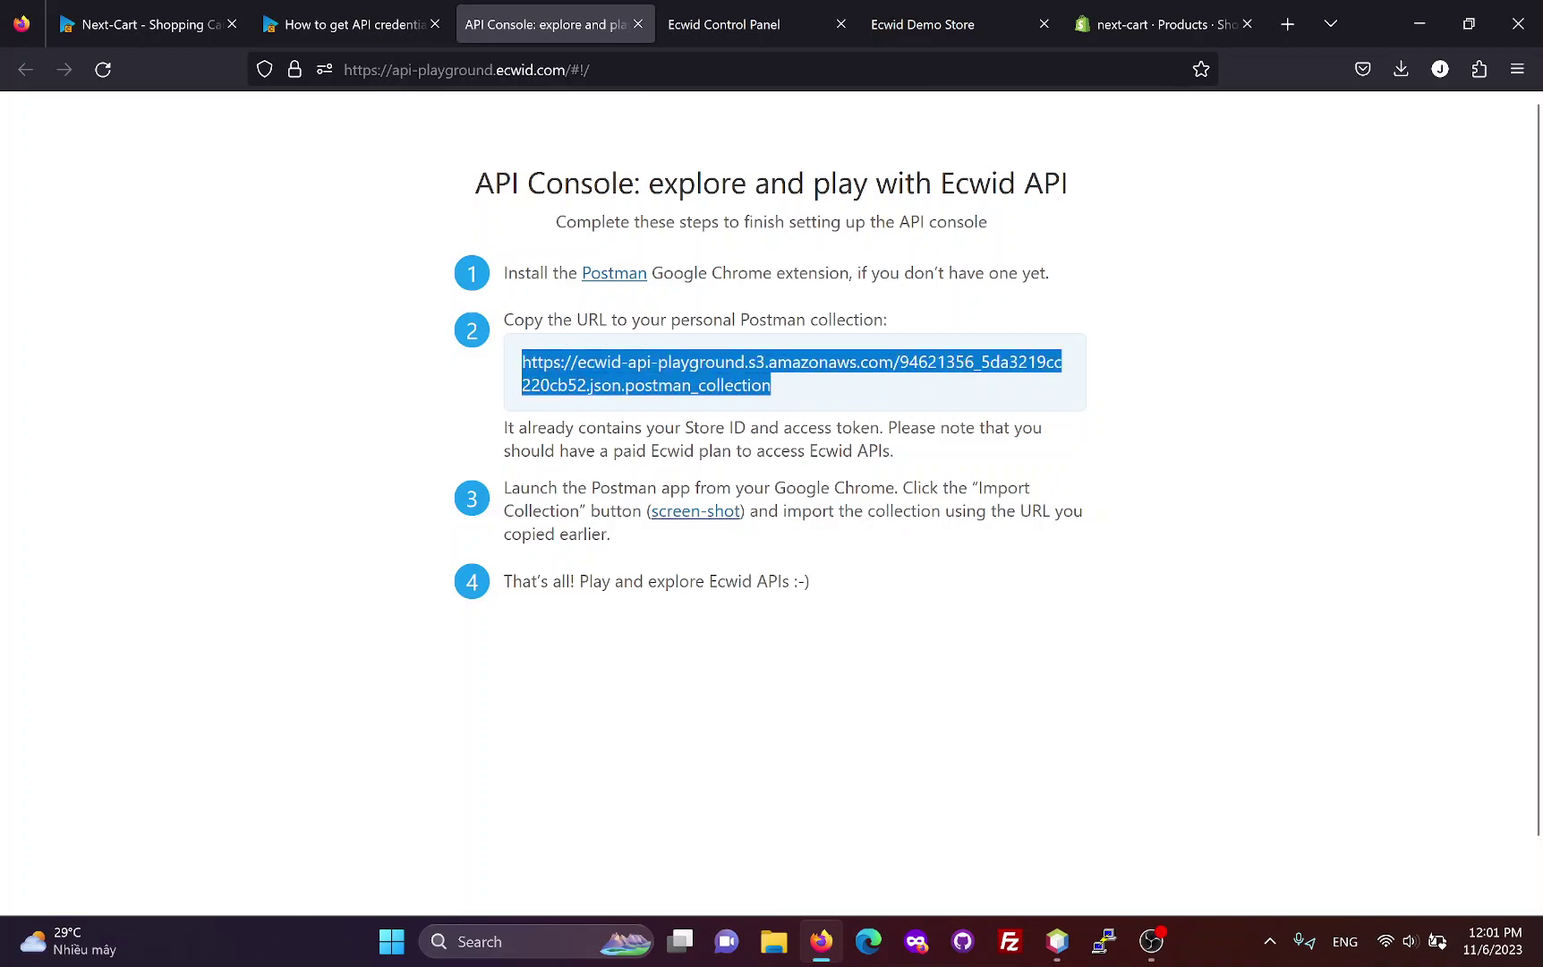
click(152, 24)
click(412, 627)
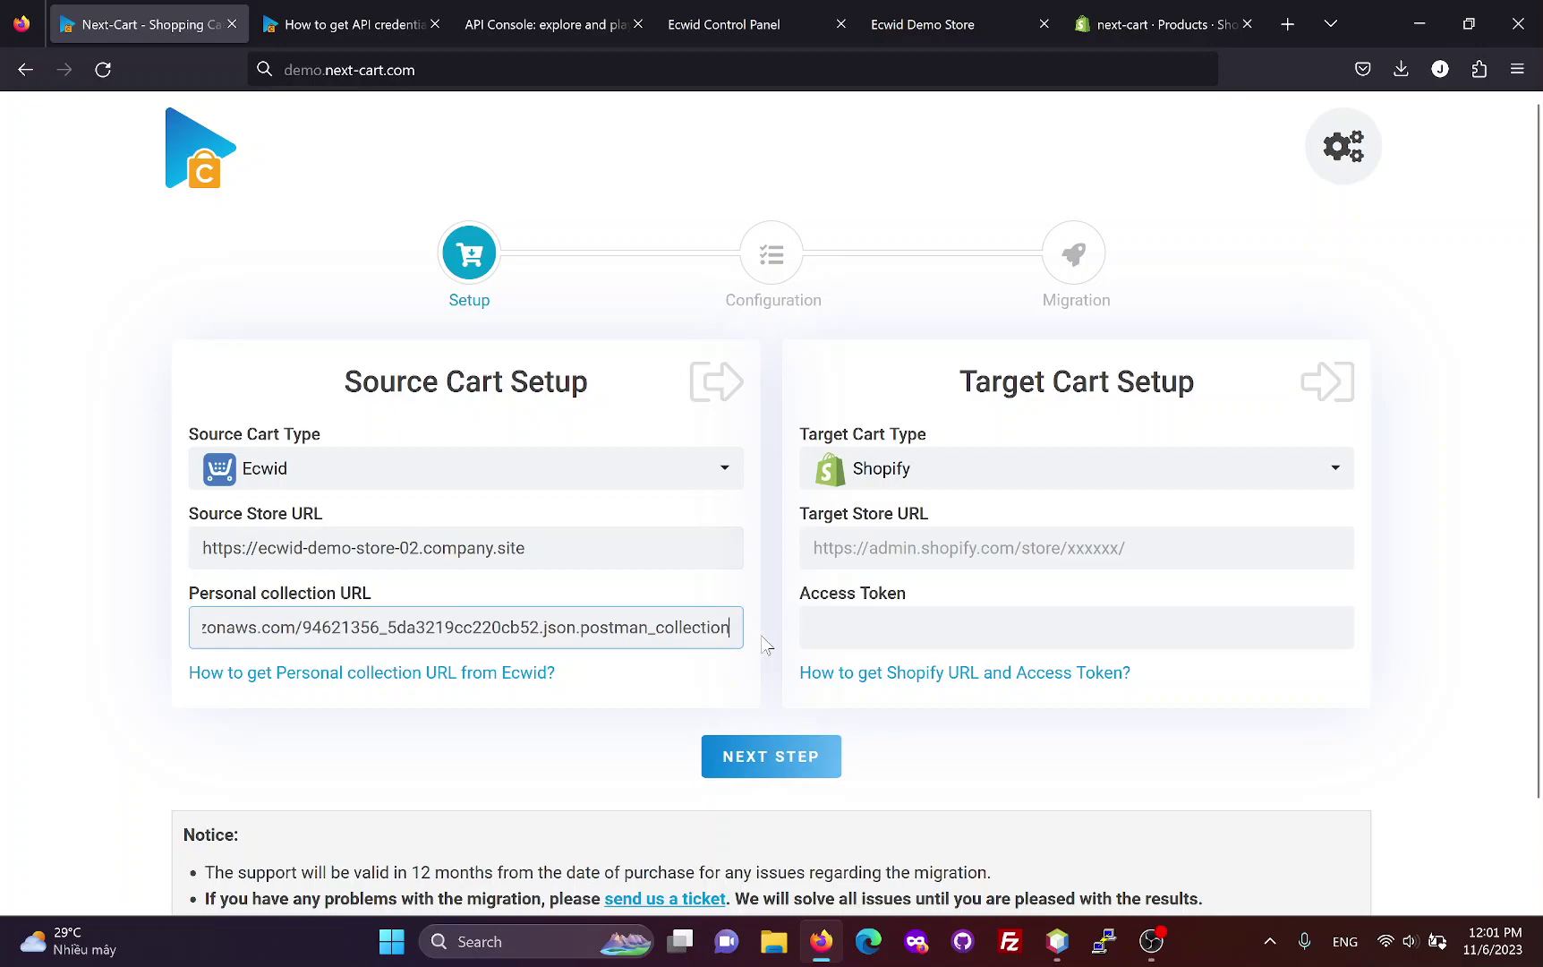
click(912, 548)
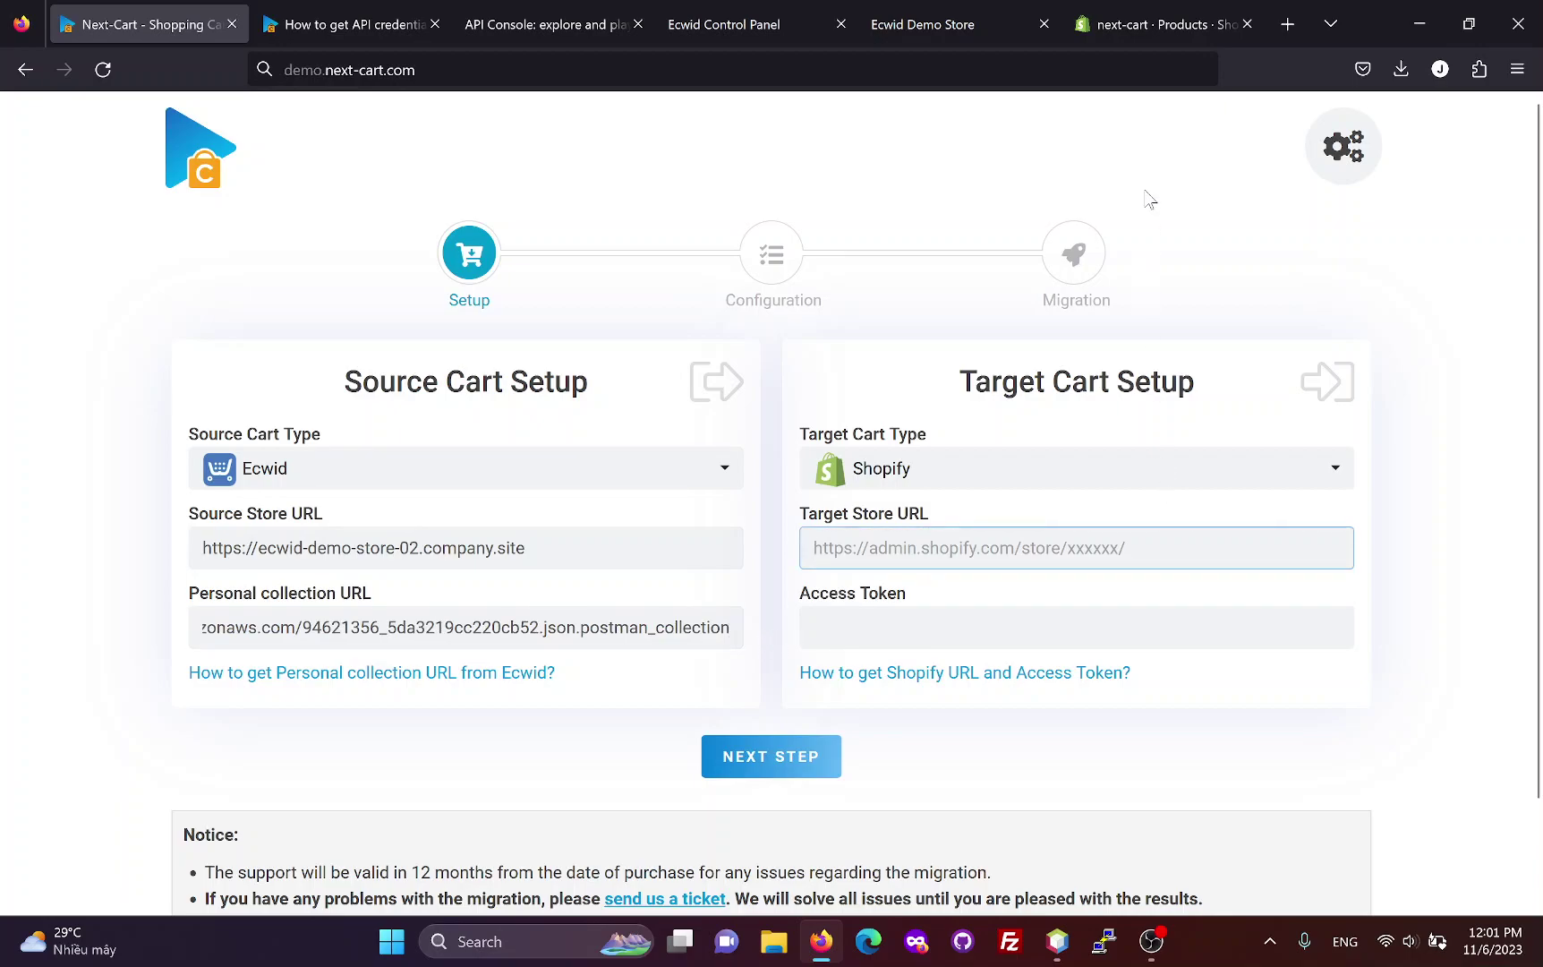
click(1131, 25)
right_click(73, 189)
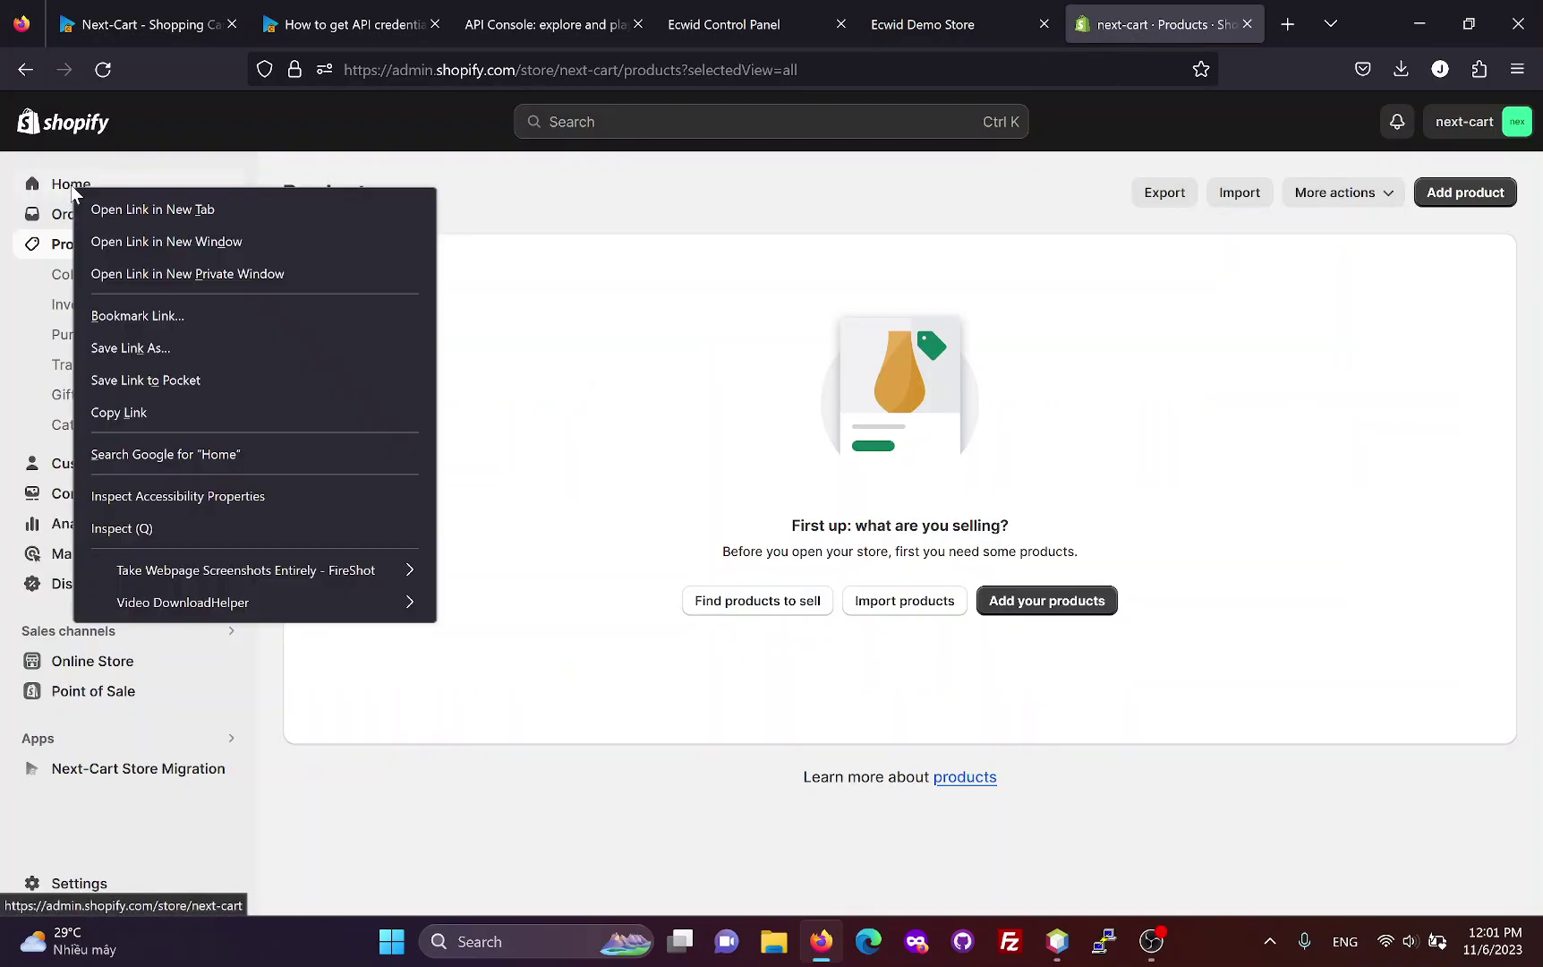
click(170, 412)
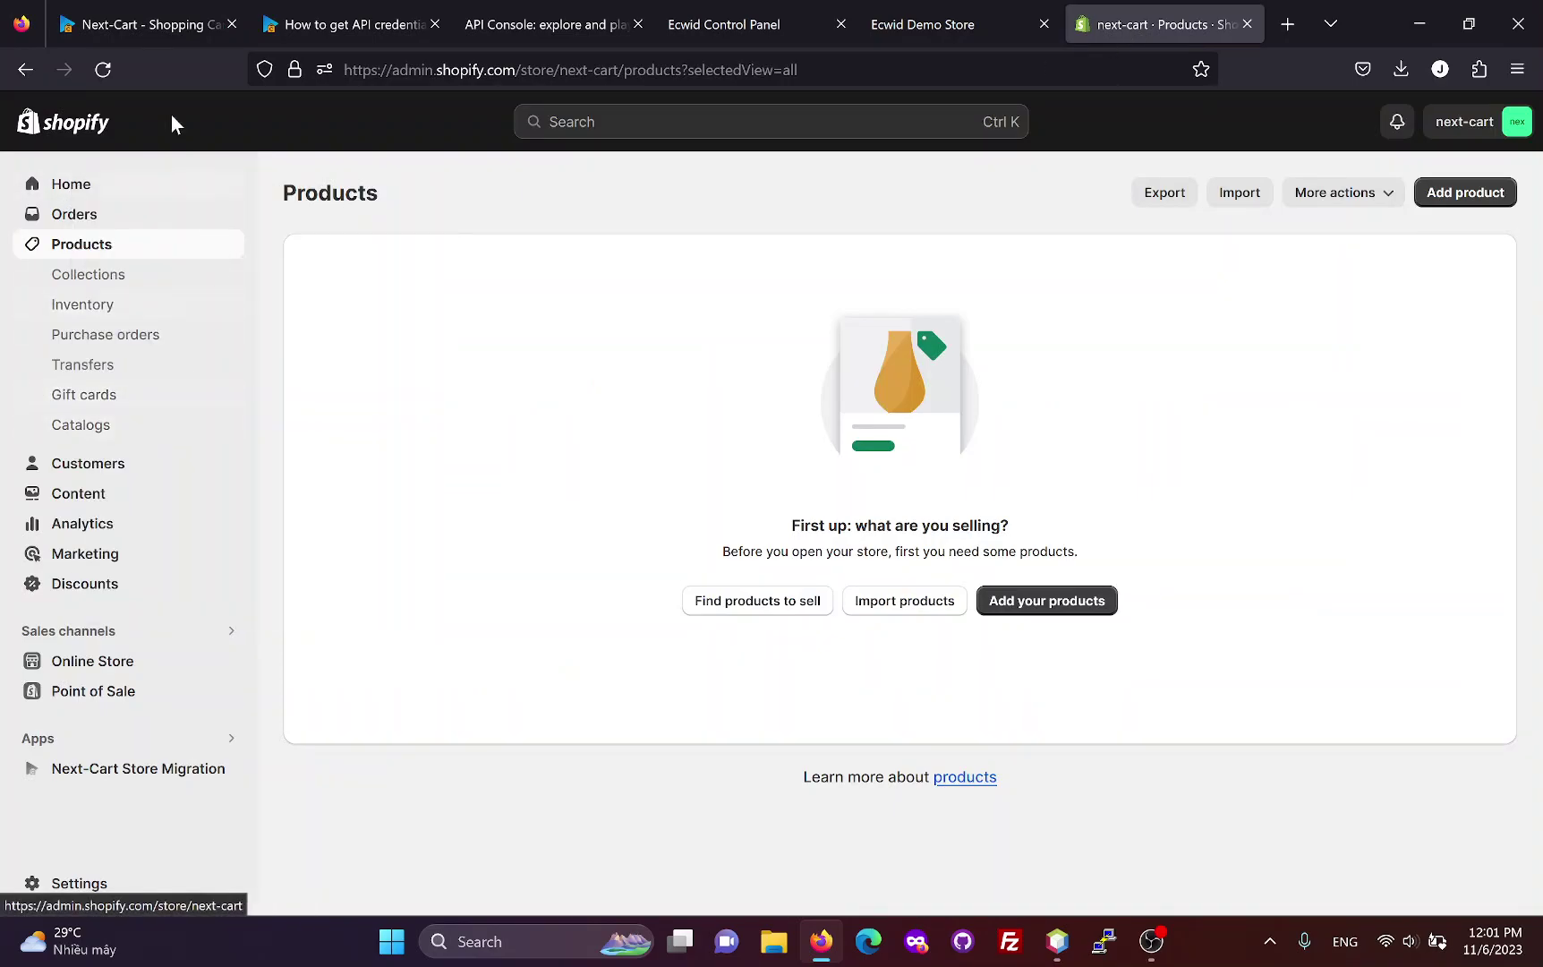
click(179, 24)
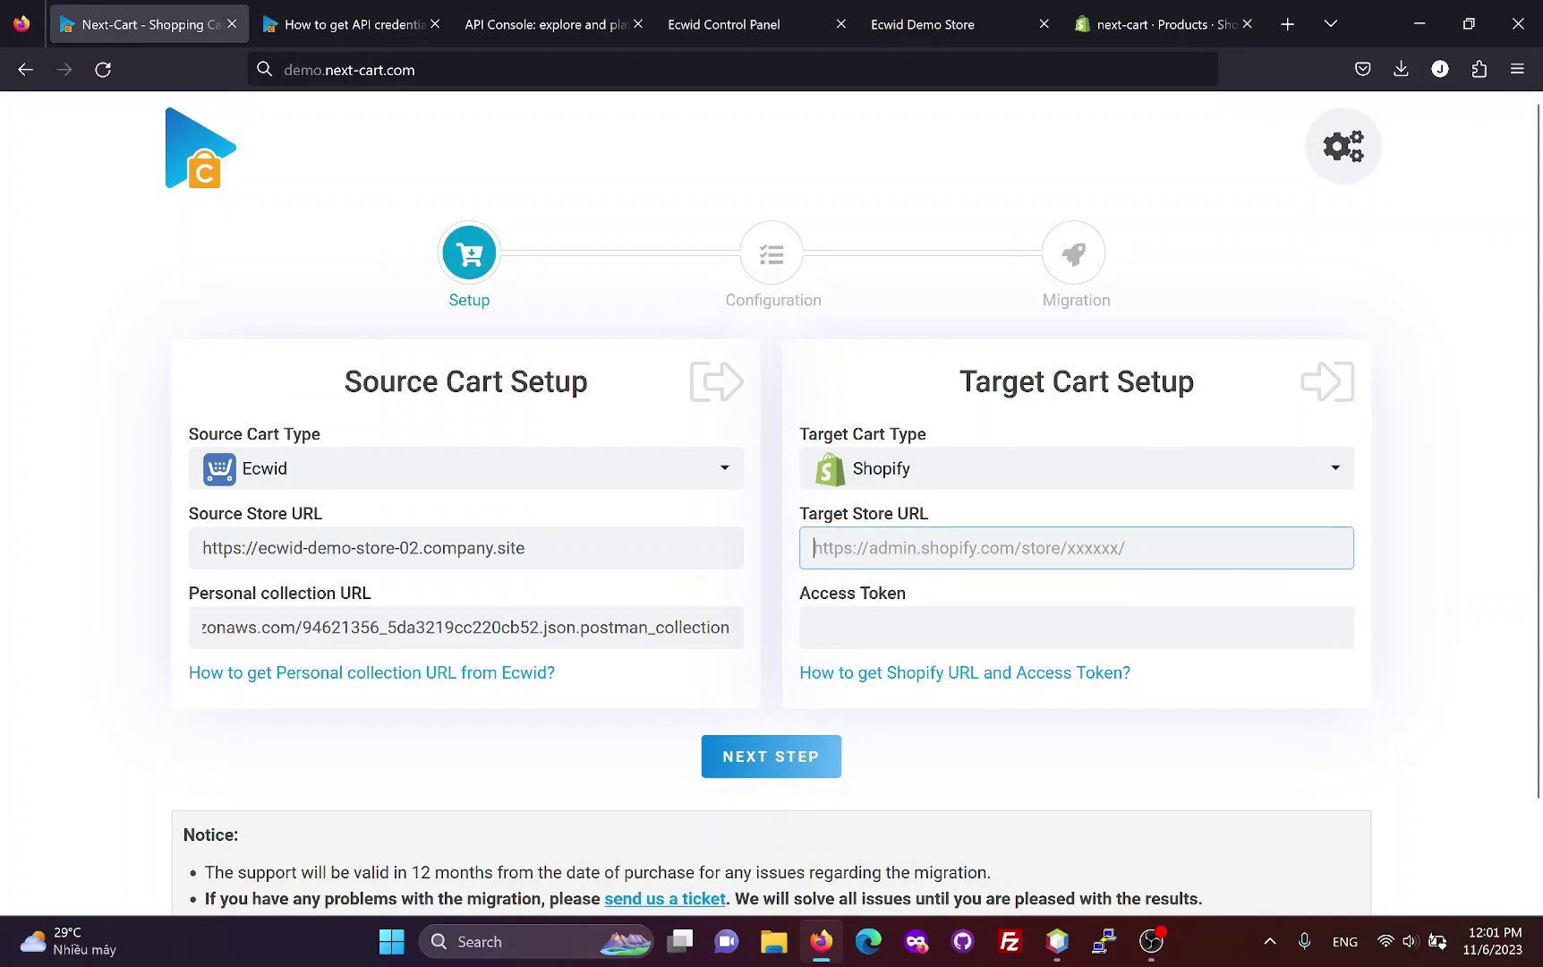
key(ctrl+v)
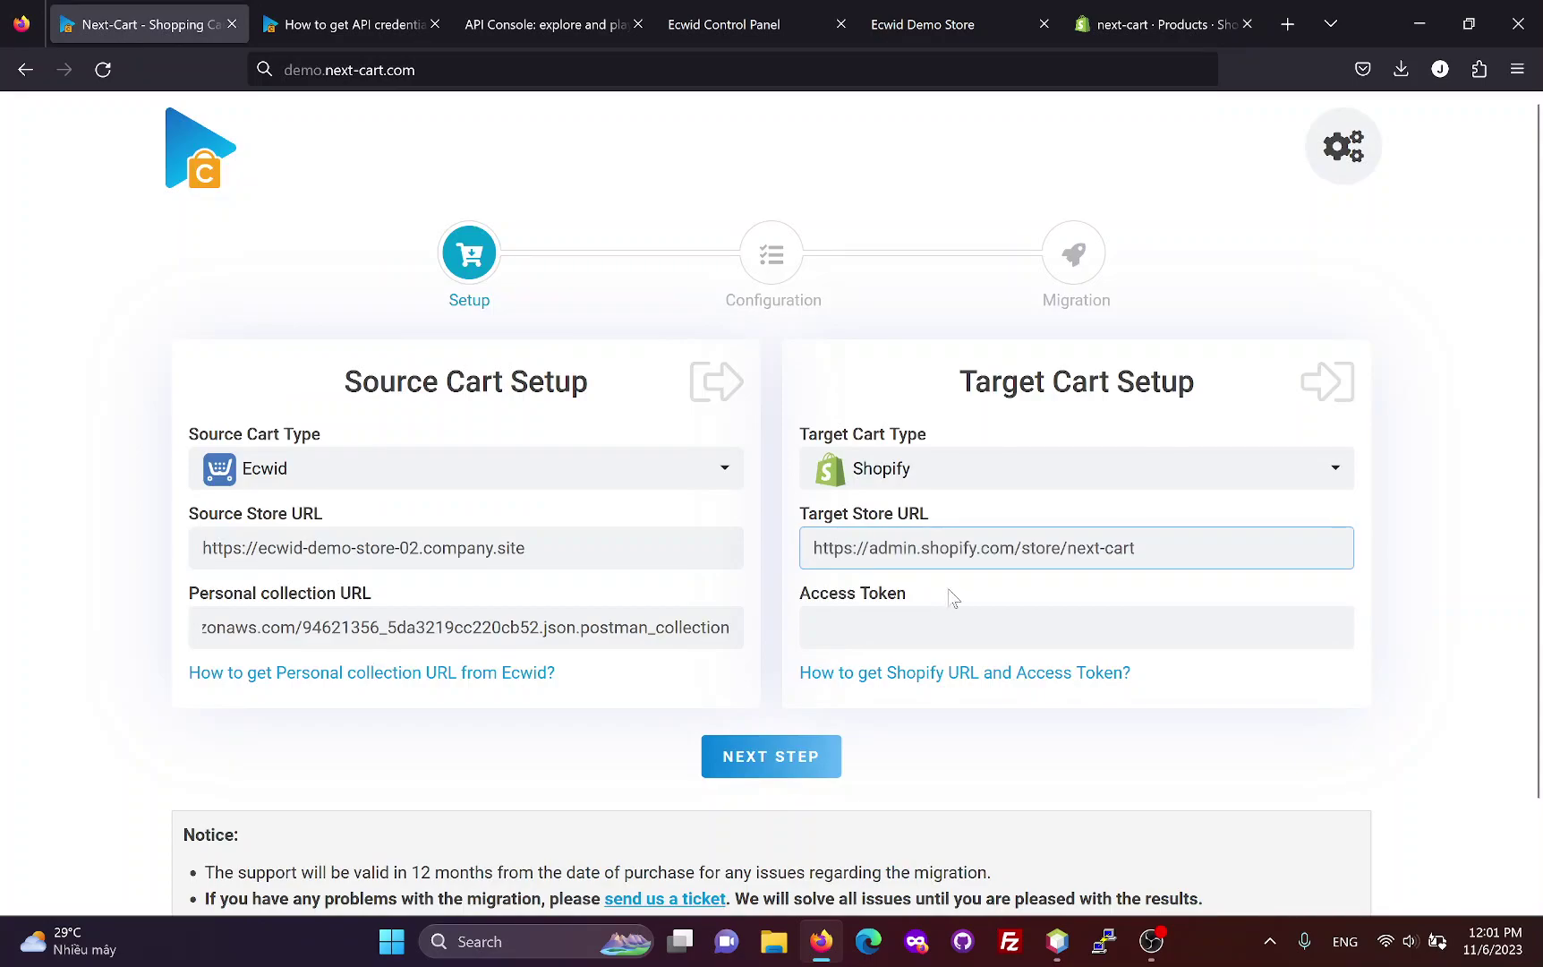
click(951, 627)
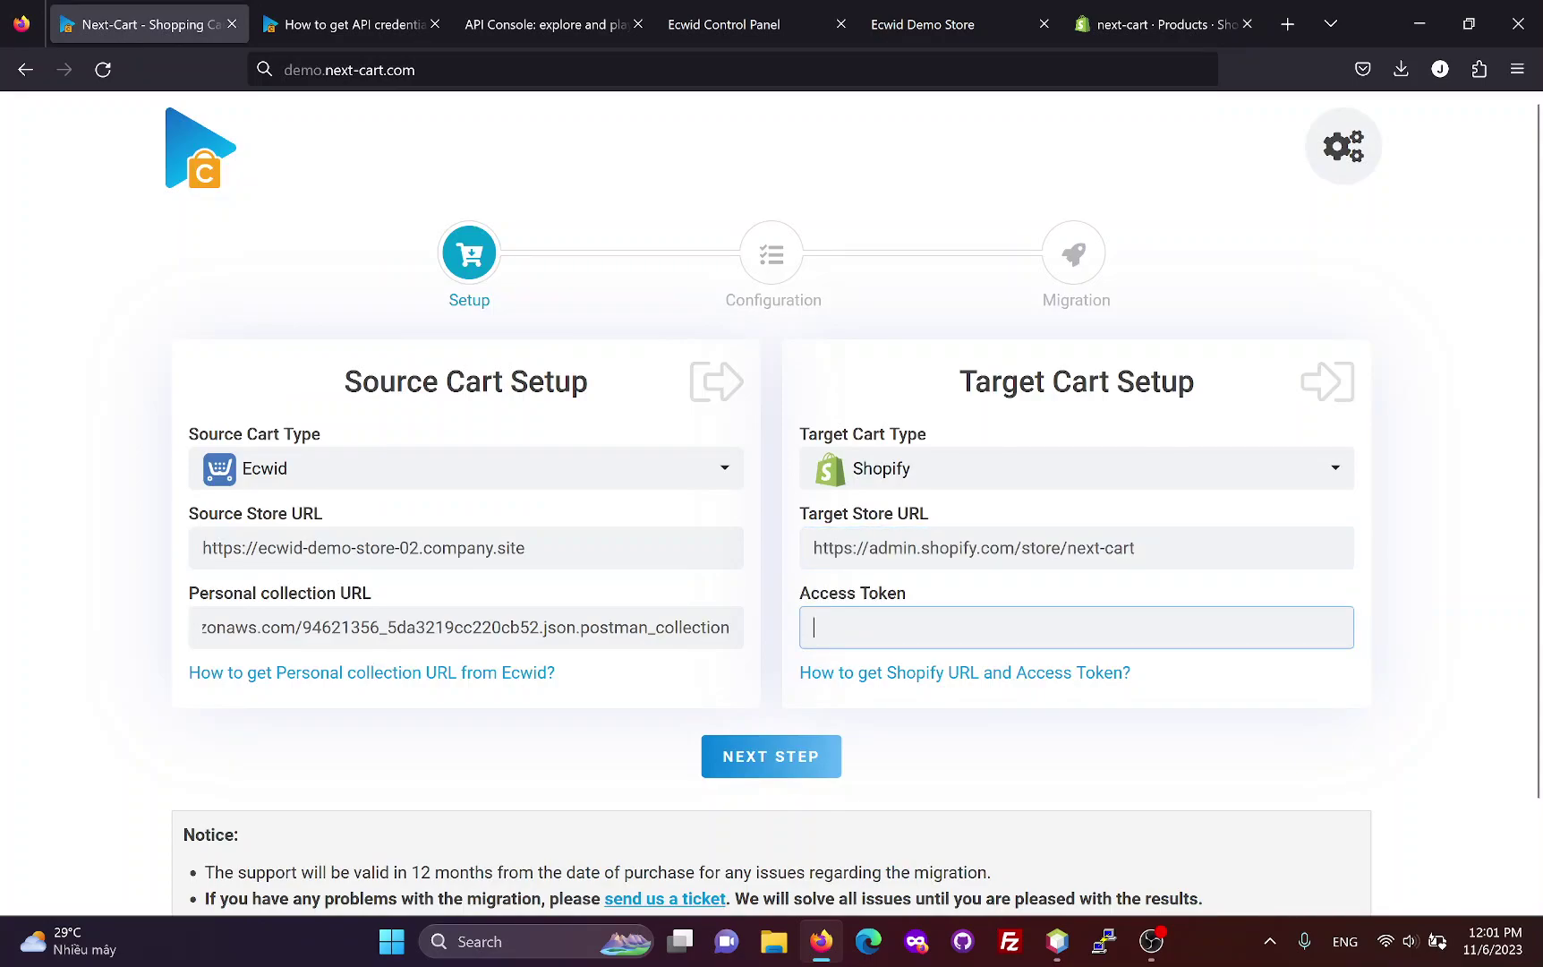
Read the Shopify credentials guide's access-token steps, marking Settings > Apps and sales channels.
click(975, 678)
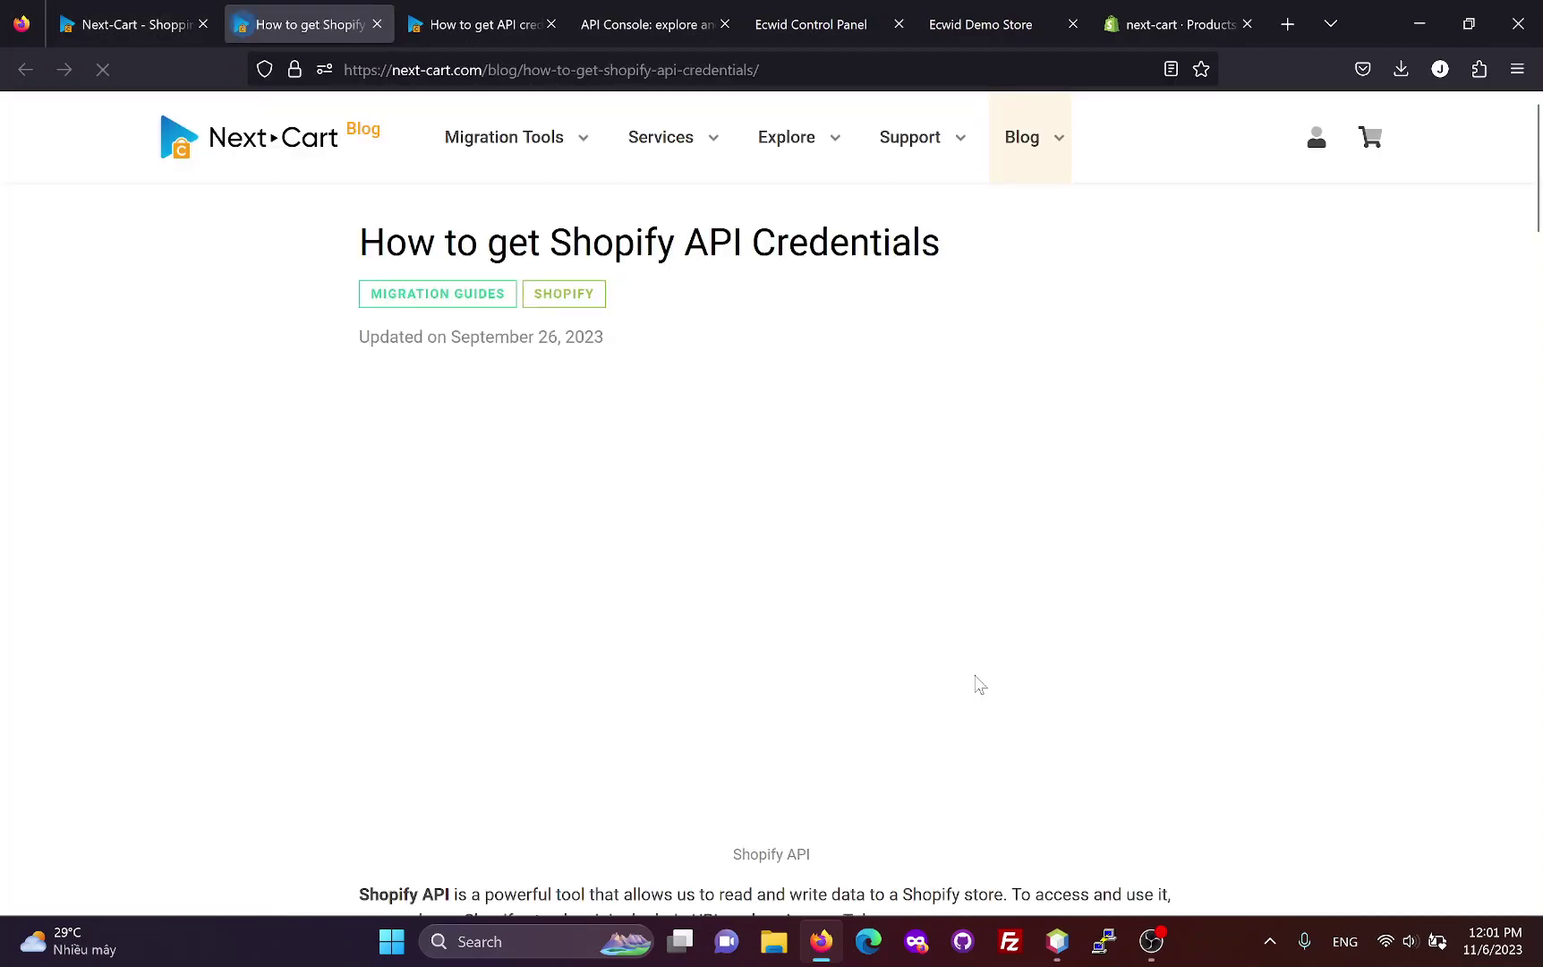
scroll(788, 597, down, 8)
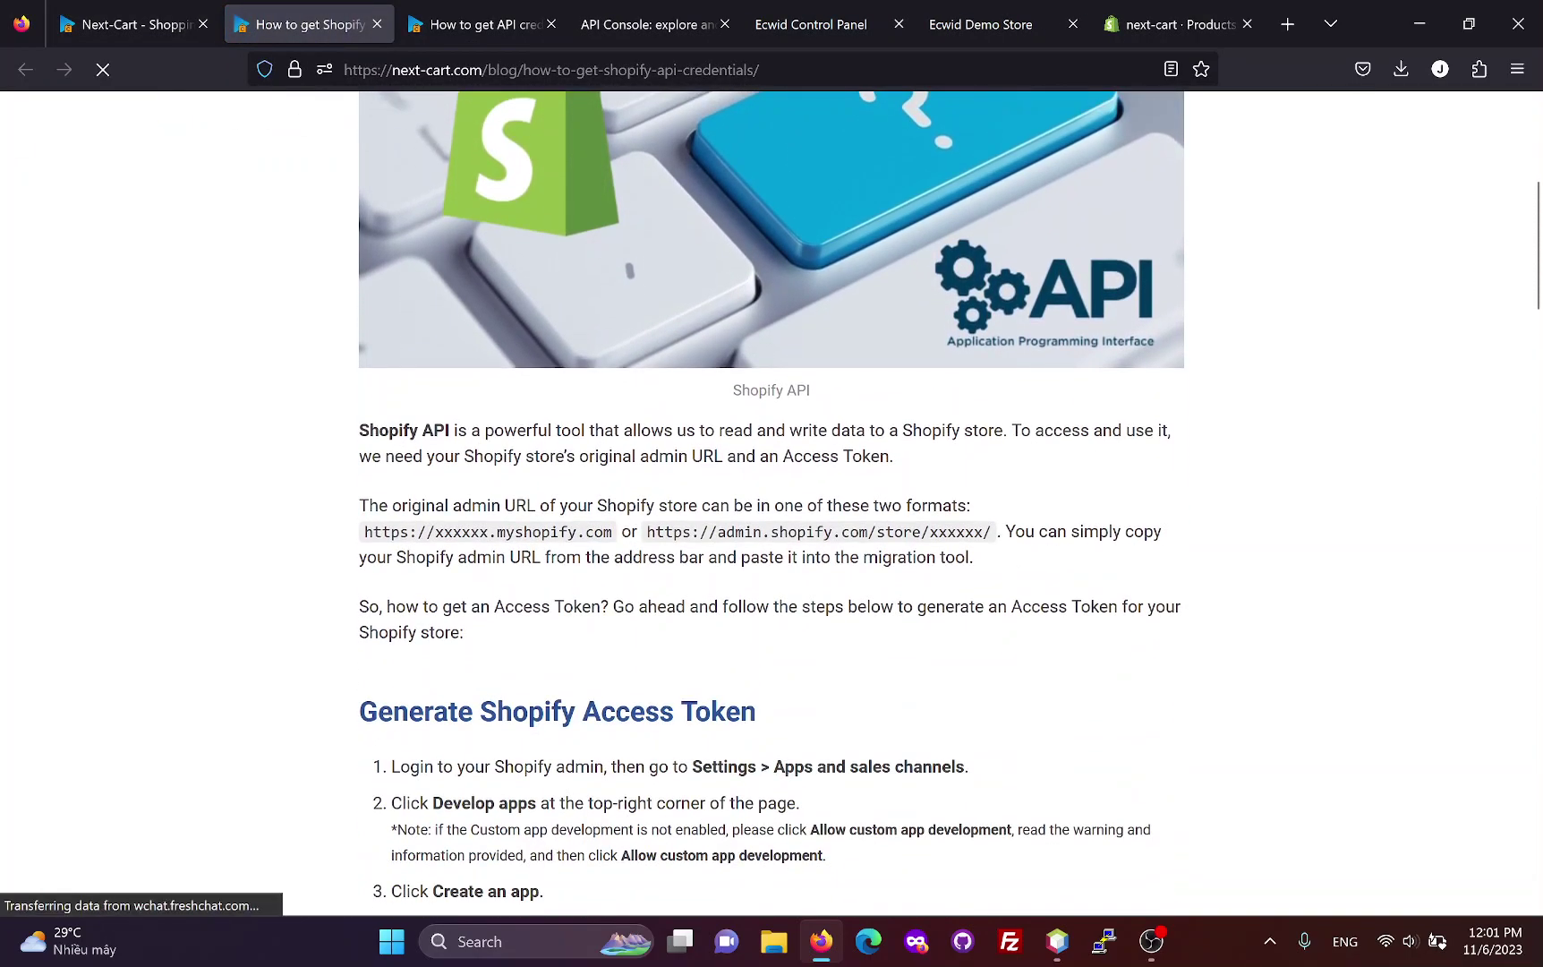
scroll(795, 605, down, 3)
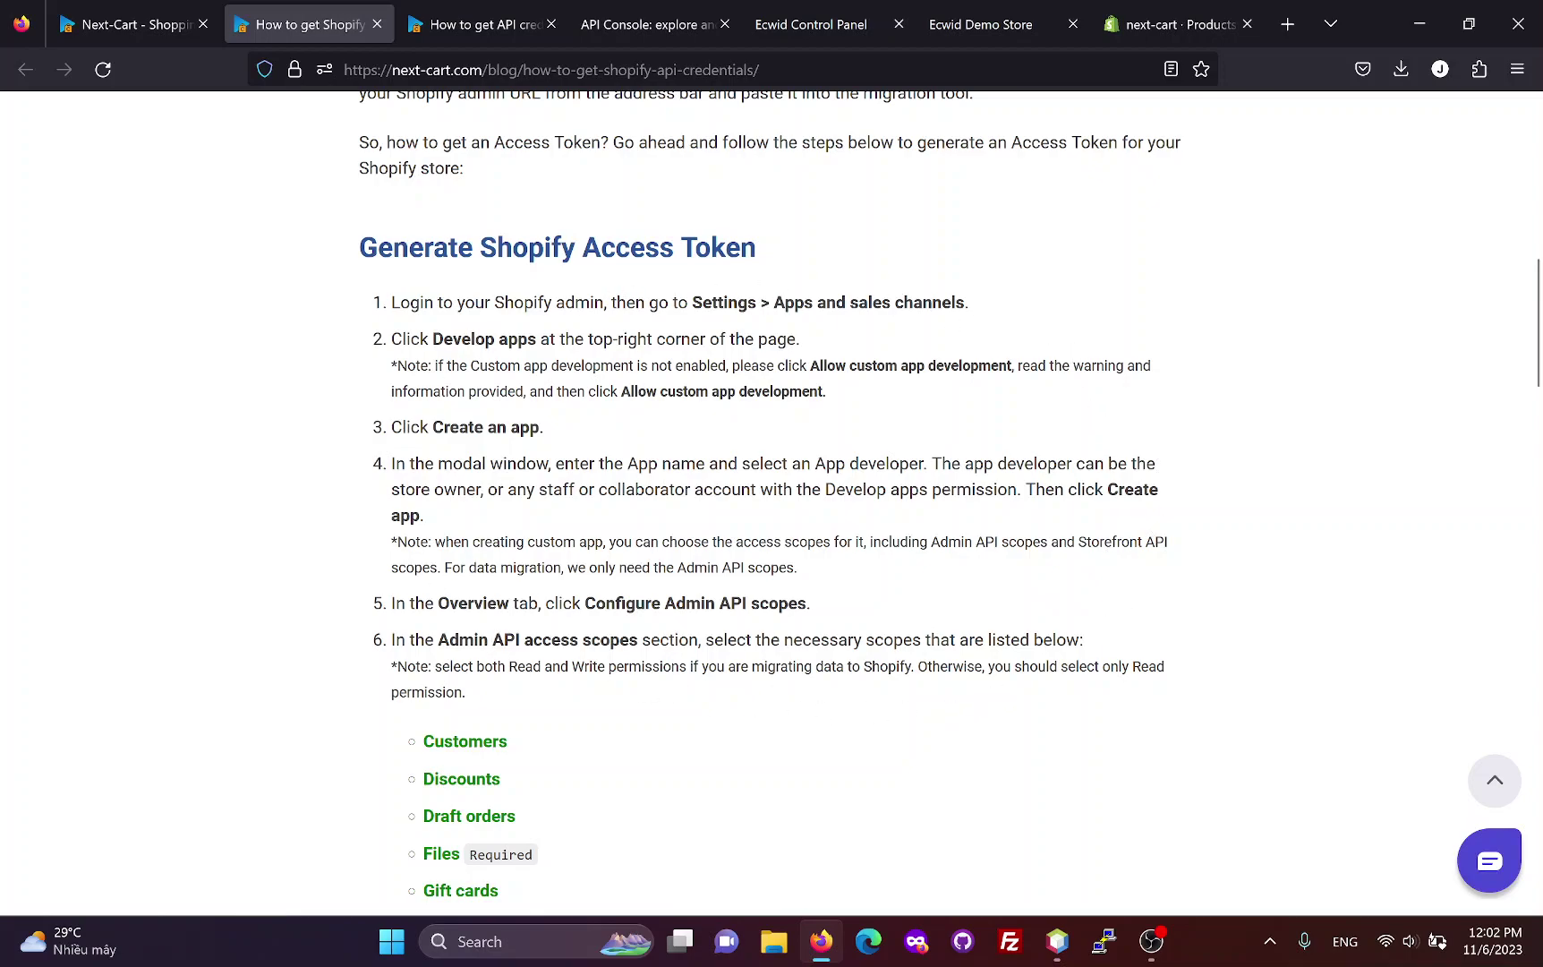
drag(692, 303, 965, 303)
click(1154, 10)
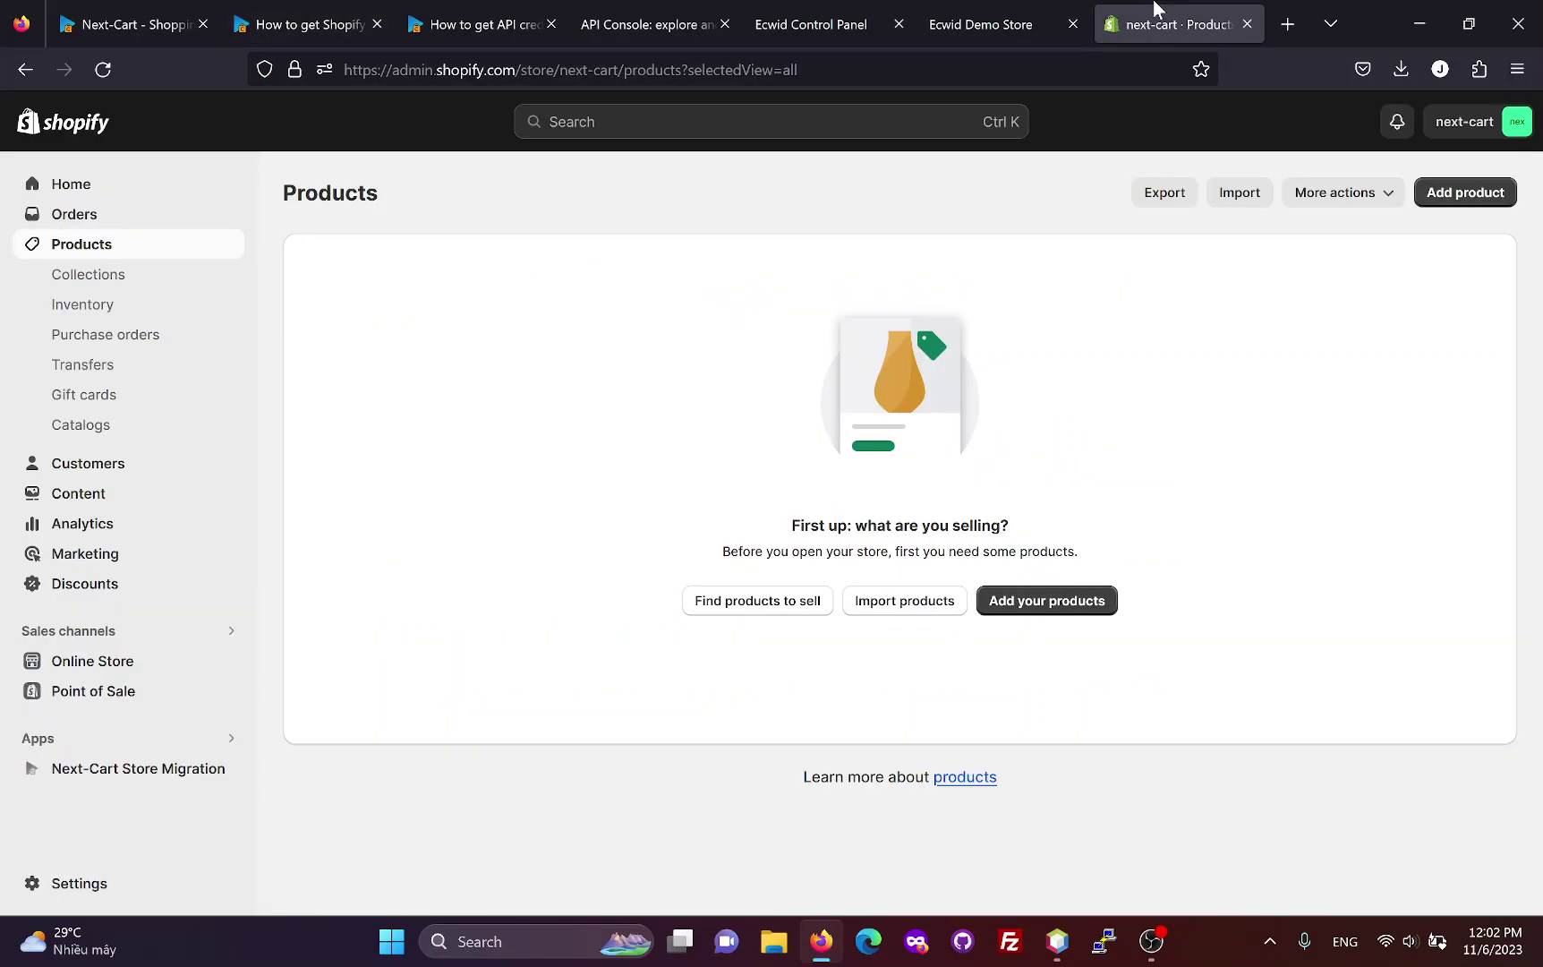
Create a Shopify custom app named 'Migration from Ecwid' under Apps and sales channels > Develop apps.
click(62, 885)
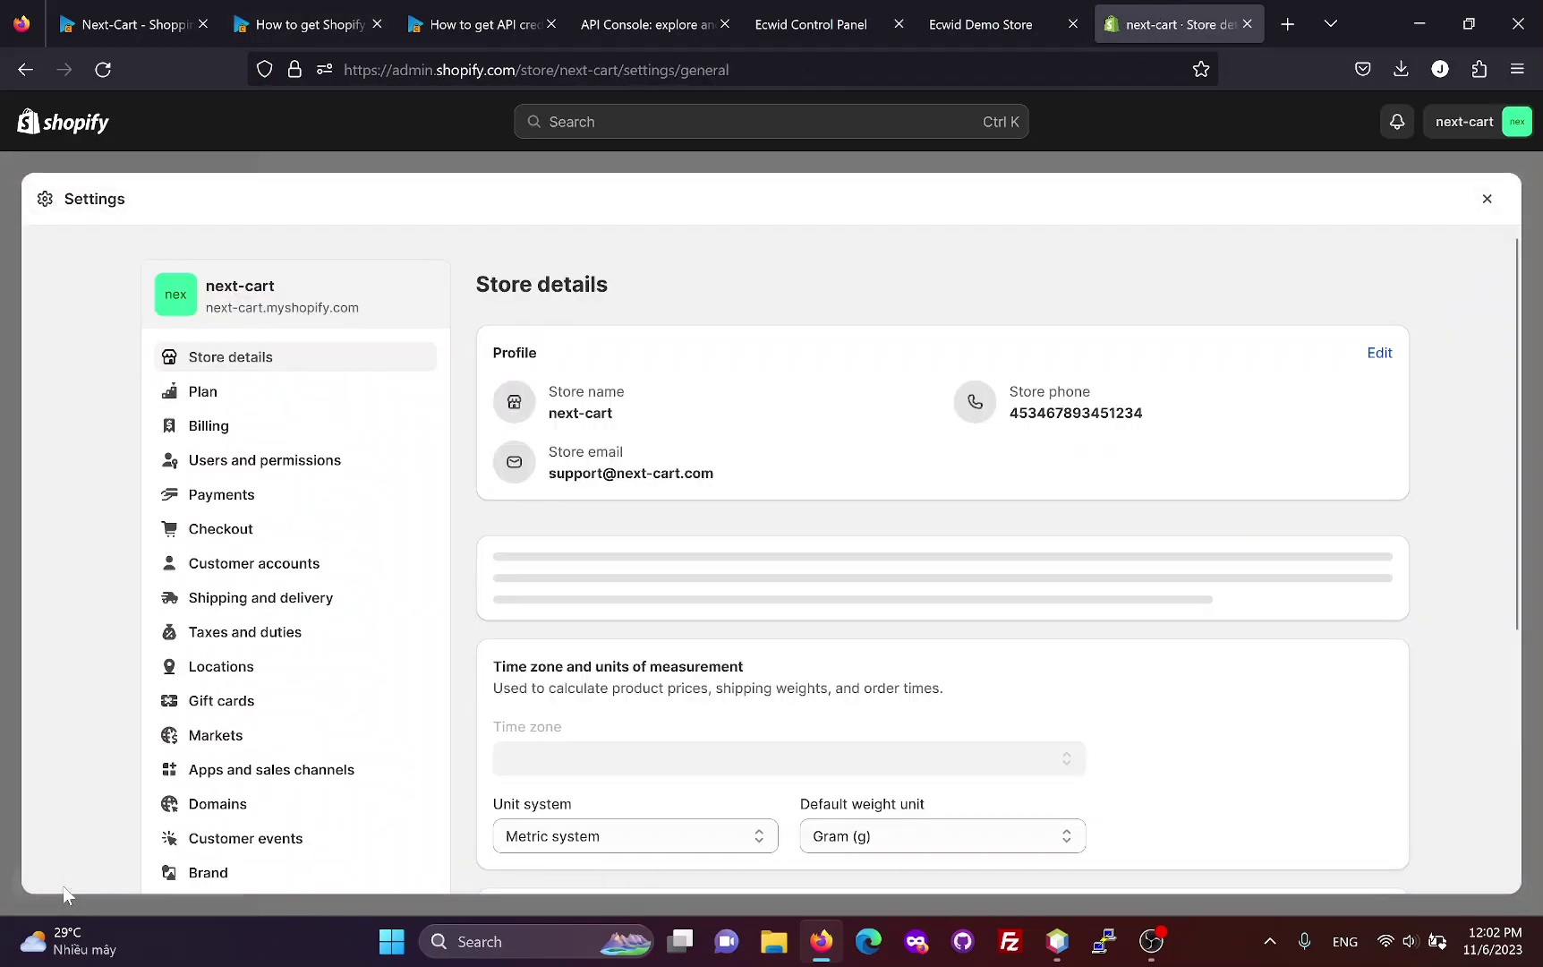
click(258, 782)
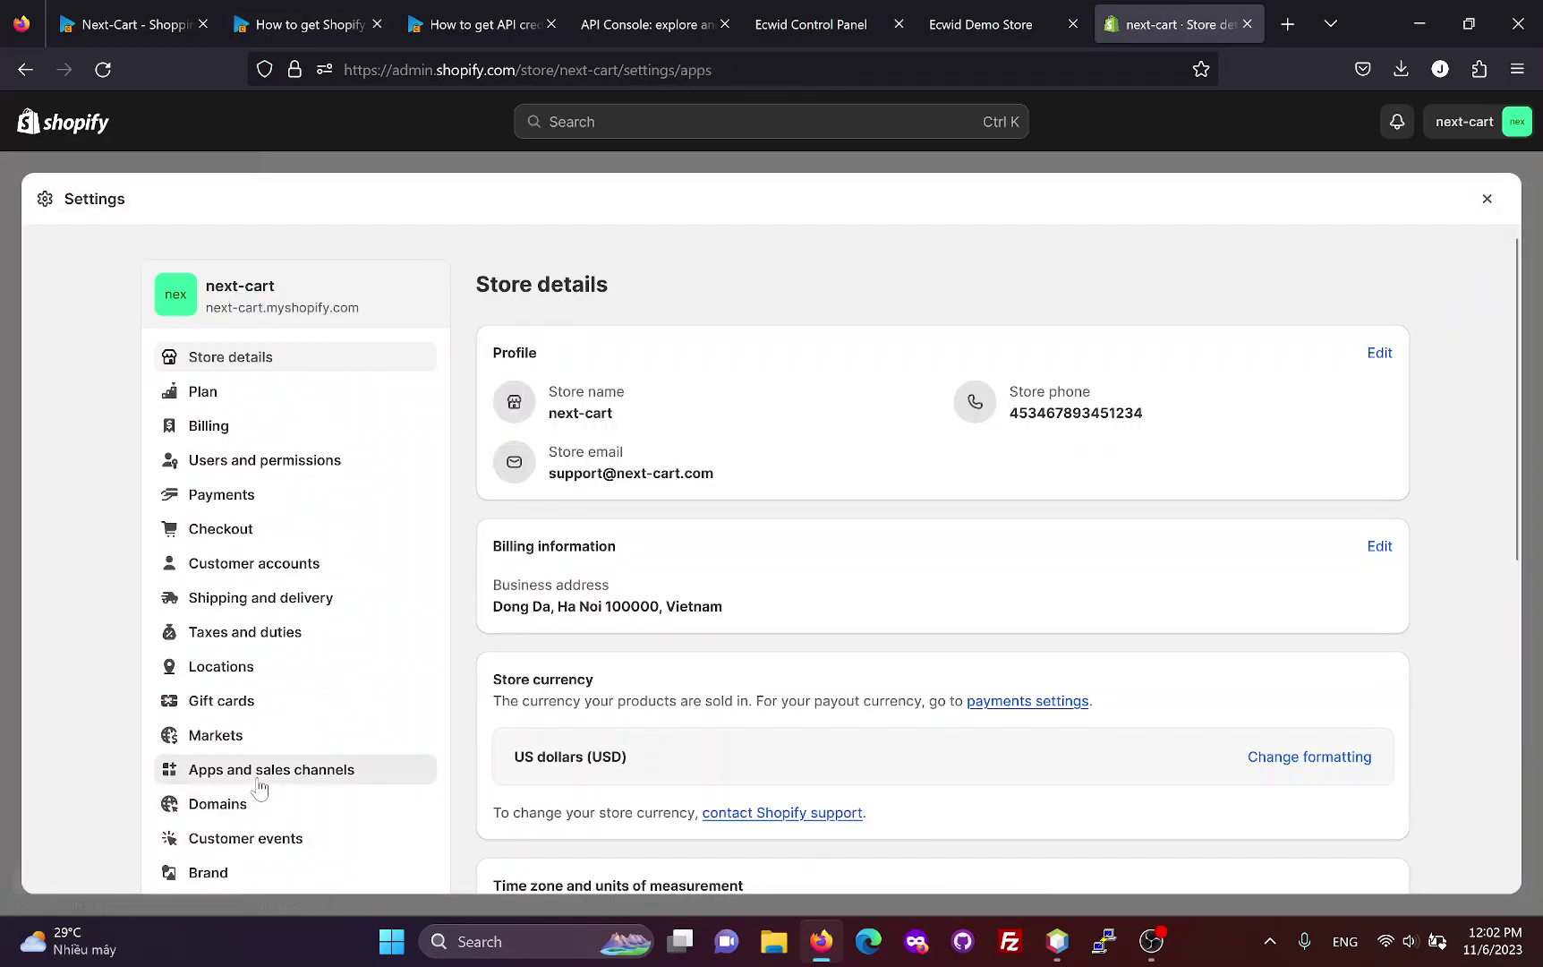
click(1210, 285)
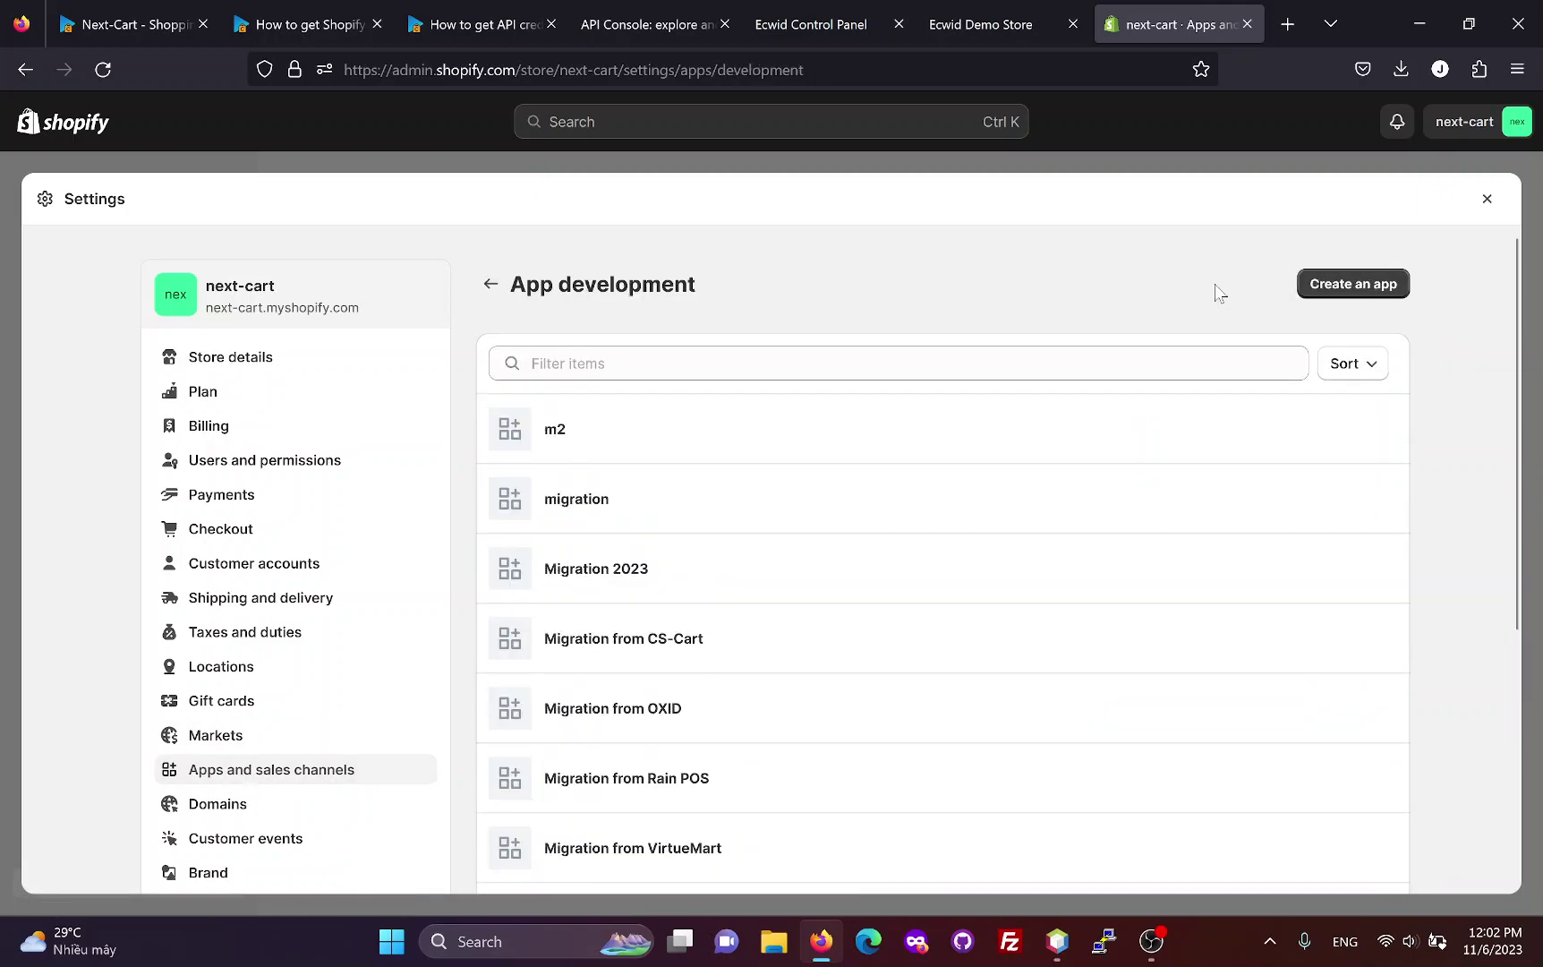
click(1352, 284)
text(Mi)
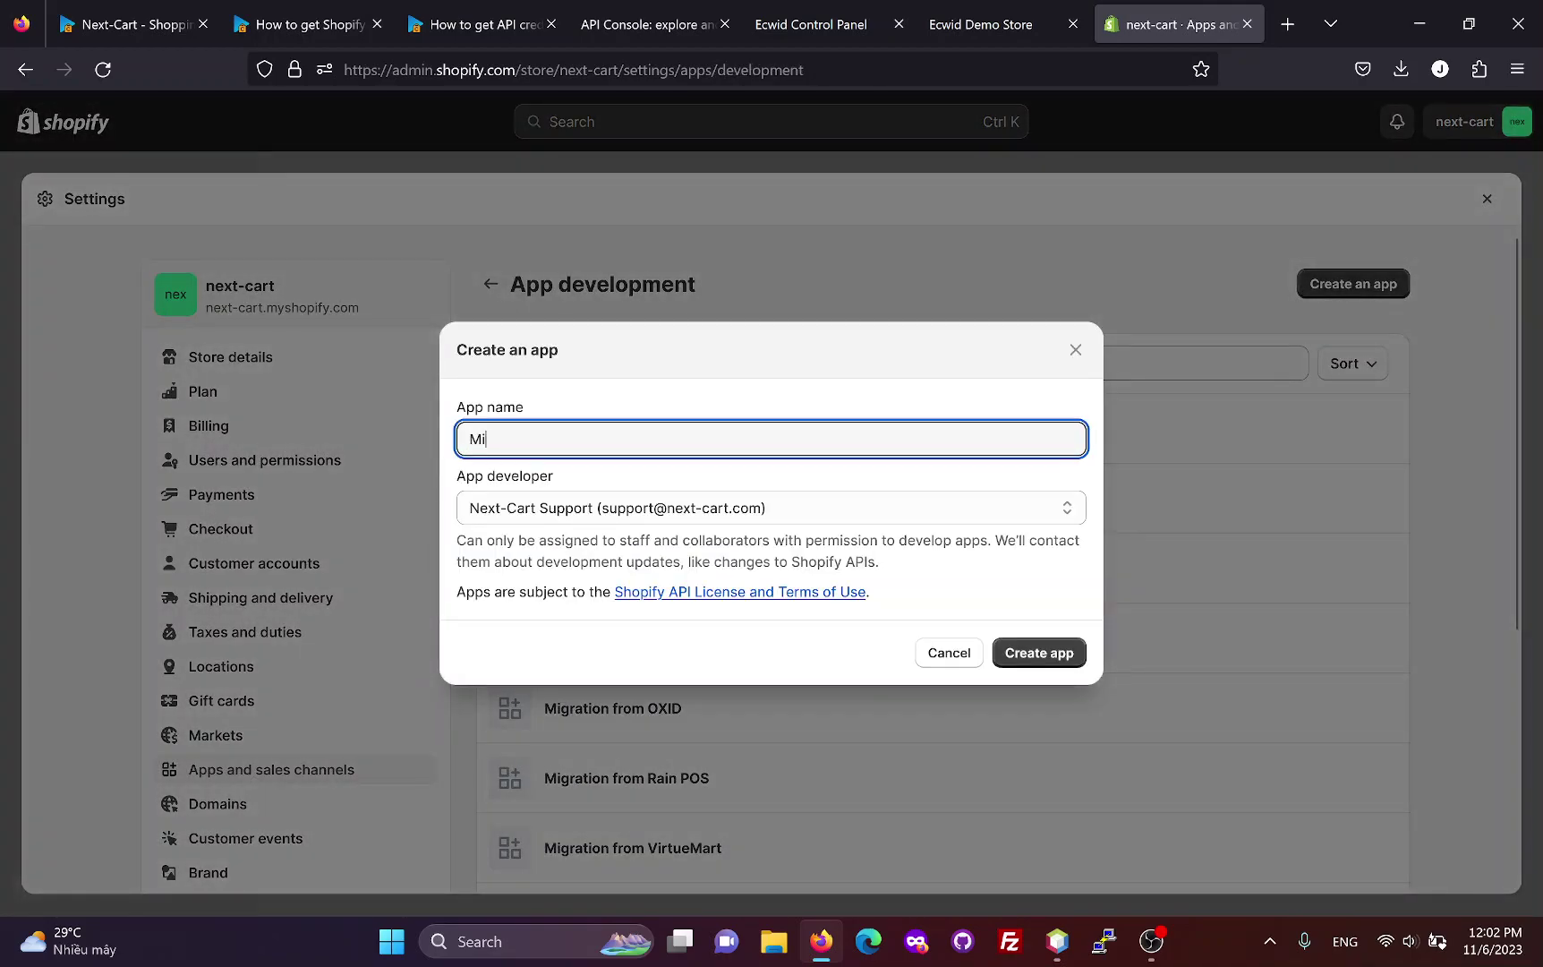
text(gration from Ecwid)
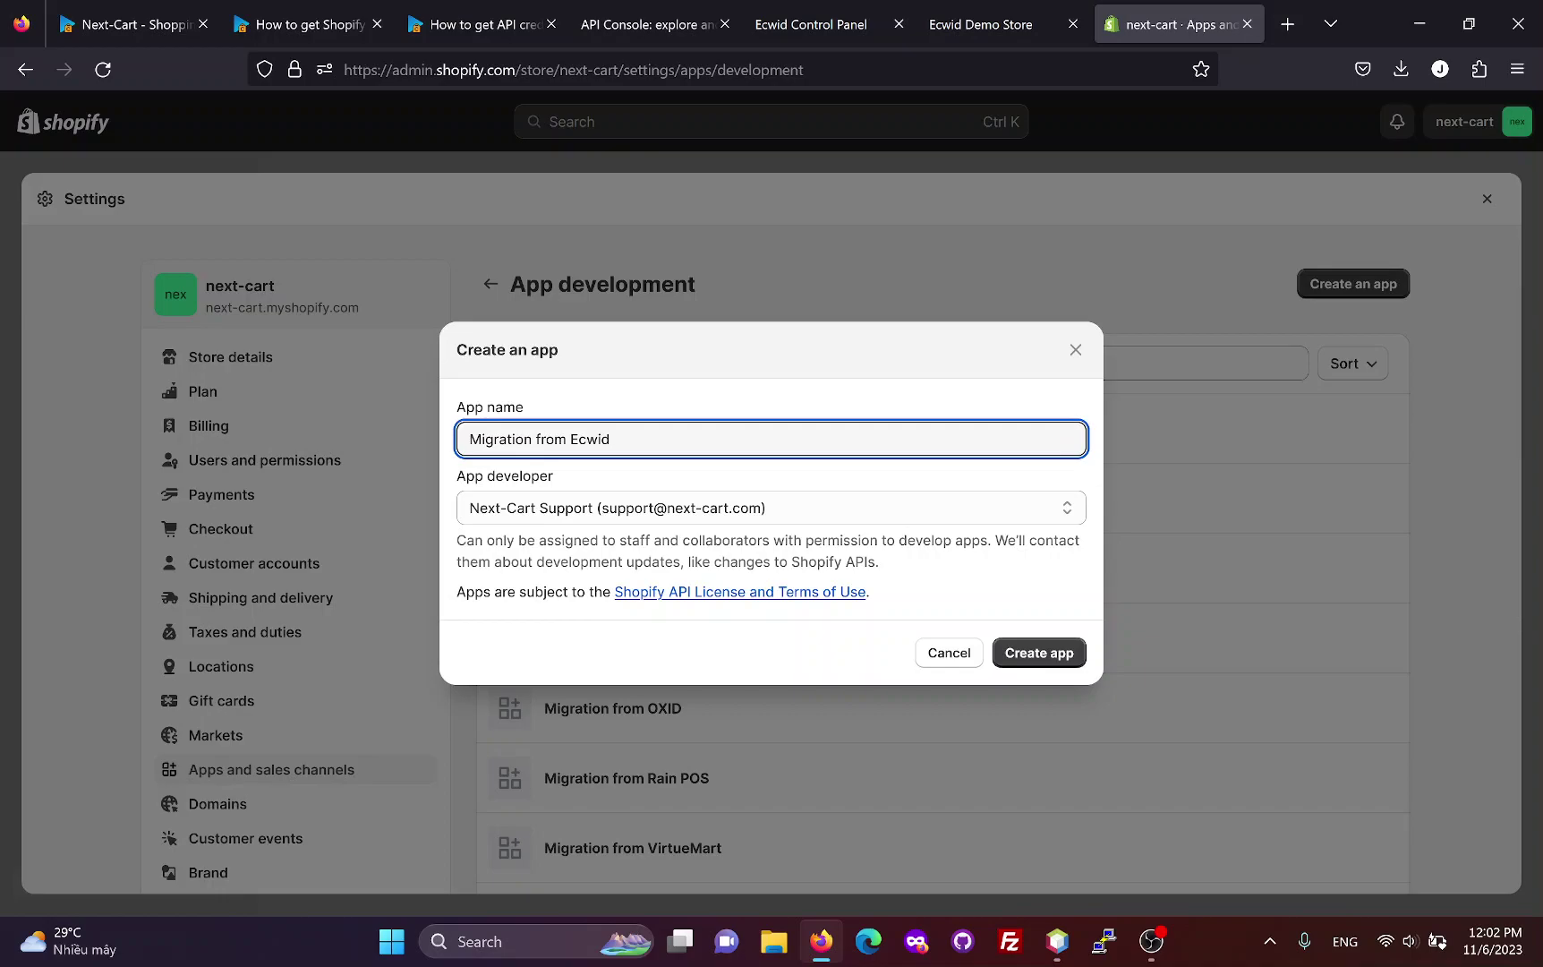
click(1039, 654)
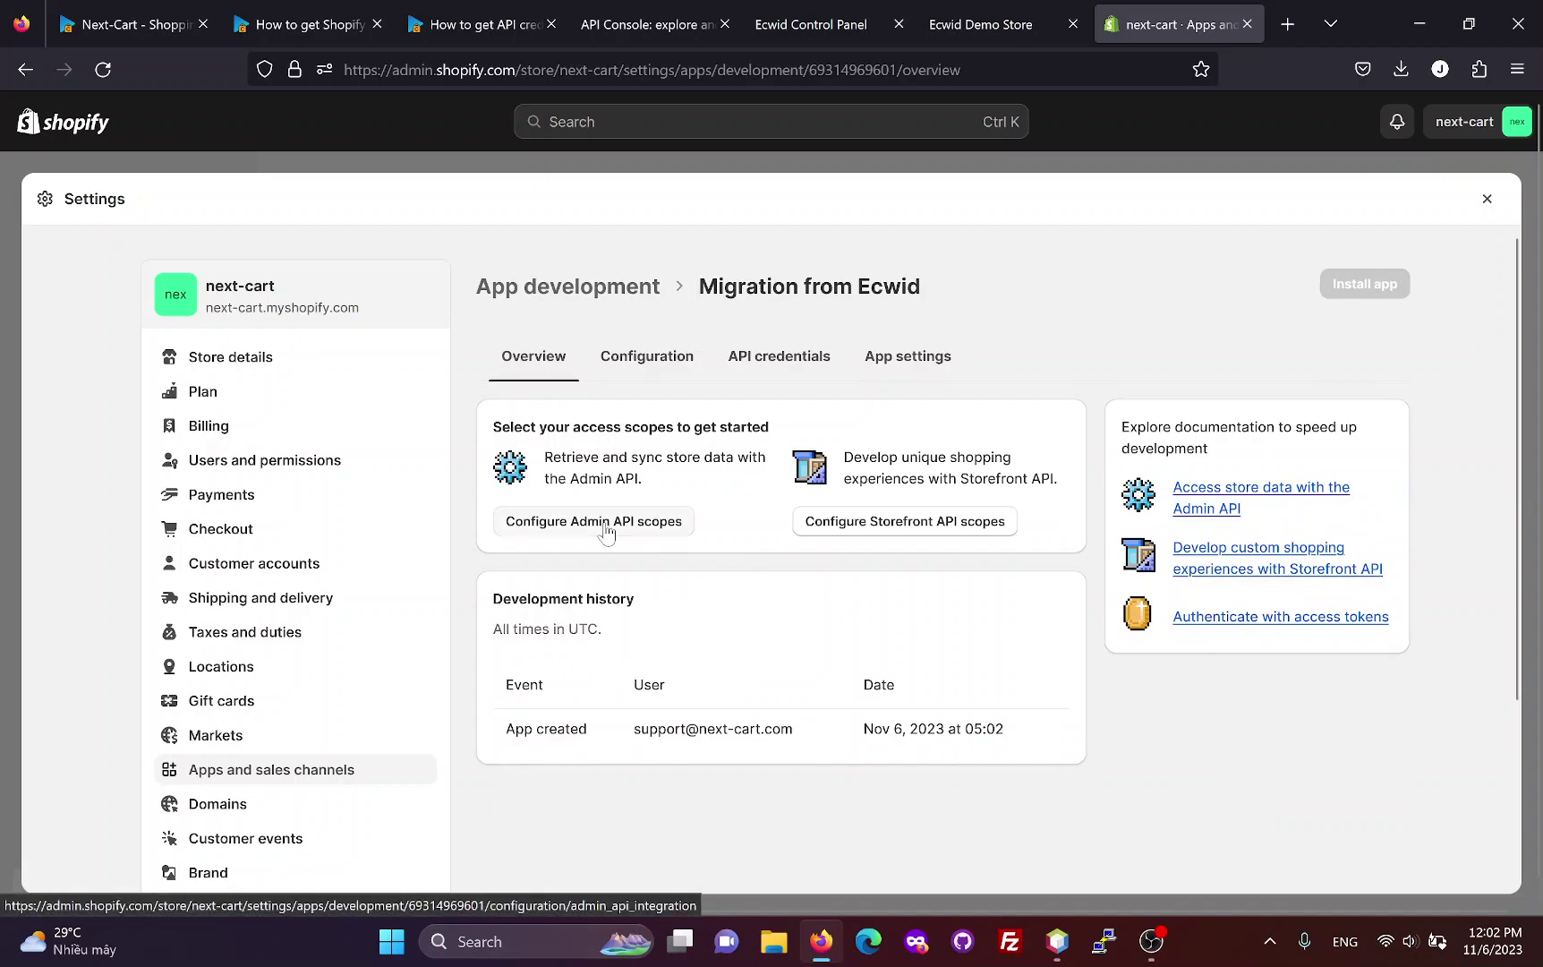
click(602, 523)
Check the guide's list of required Admin API scopes.
scroll(1083, 546, down, 3)
scroll(1107, 578, down, 4)
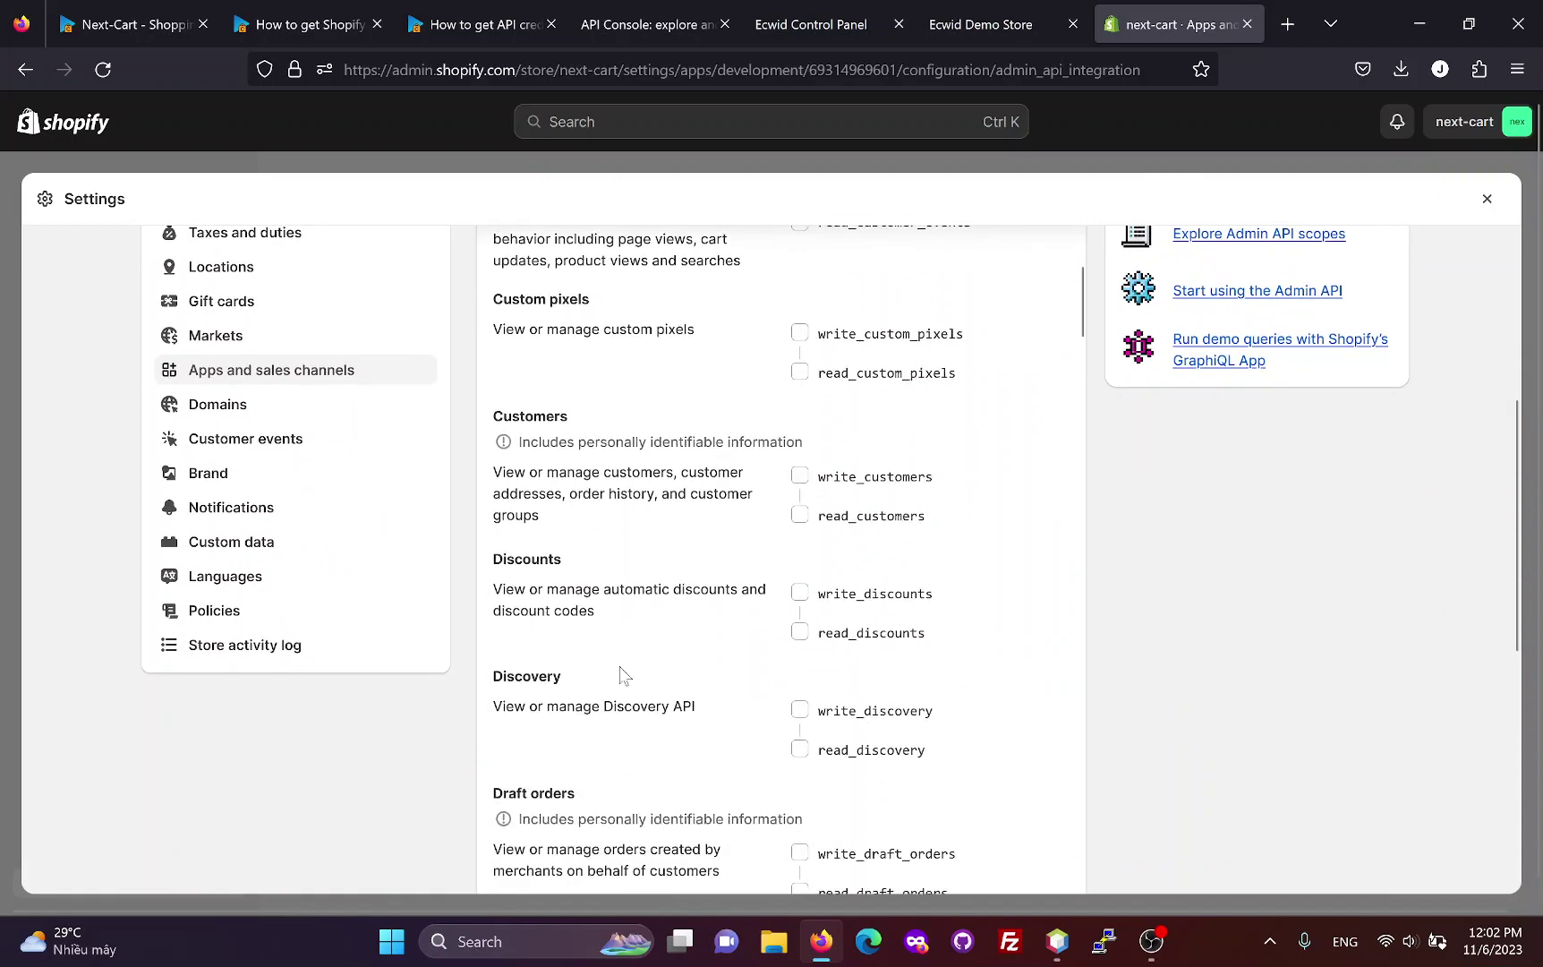
click(334, 28)
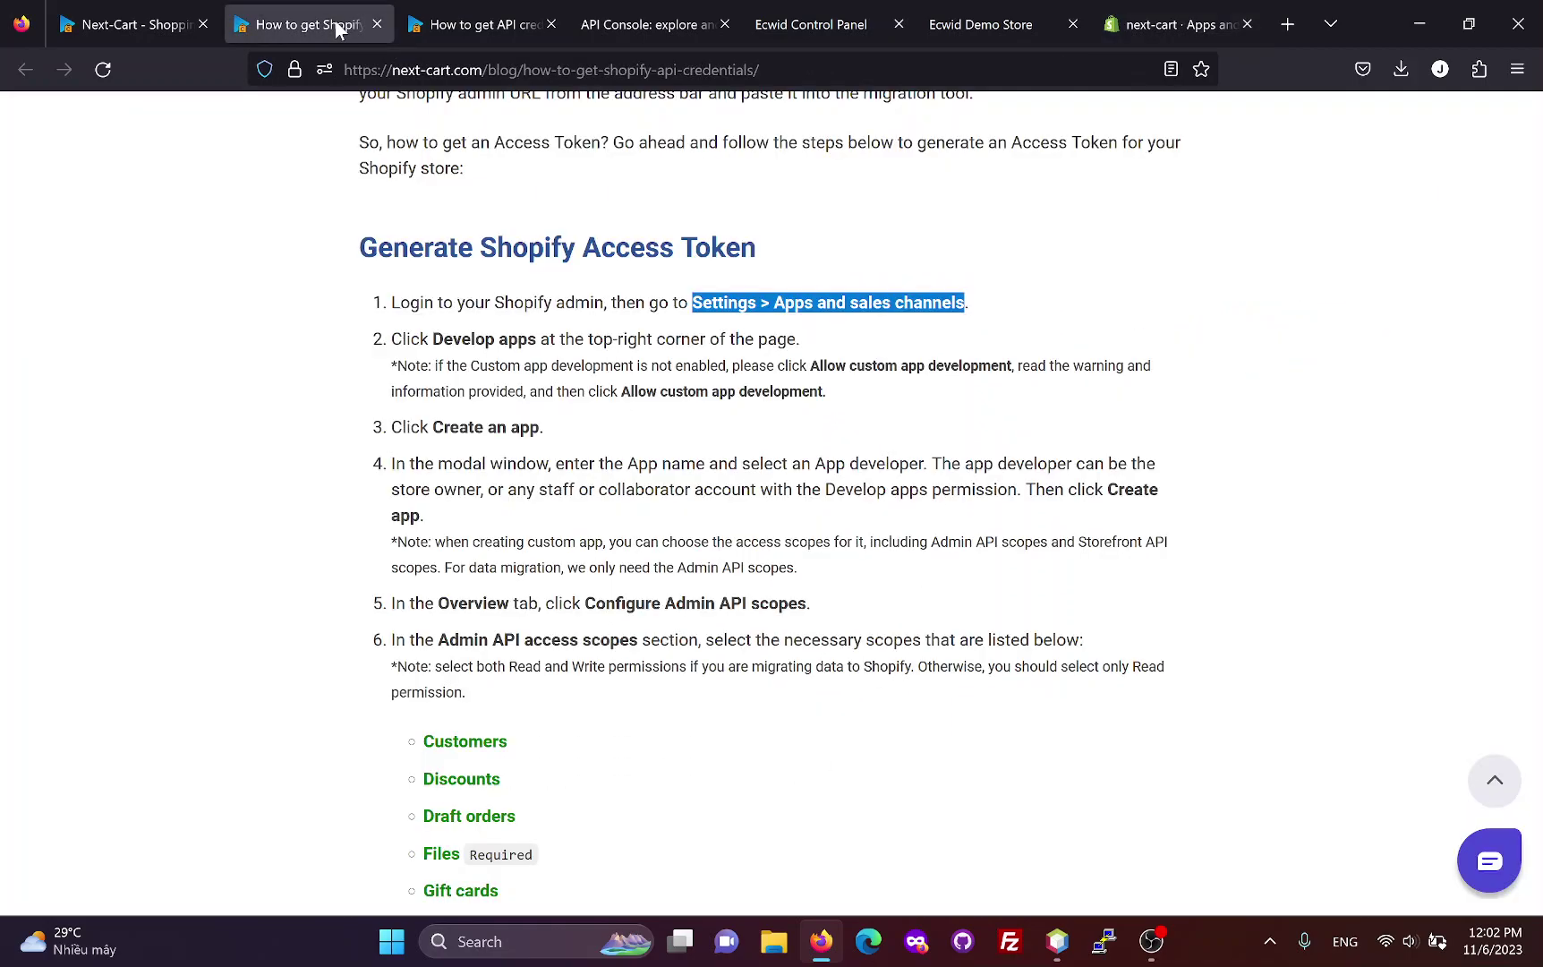
scroll(730, 561, down, 6)
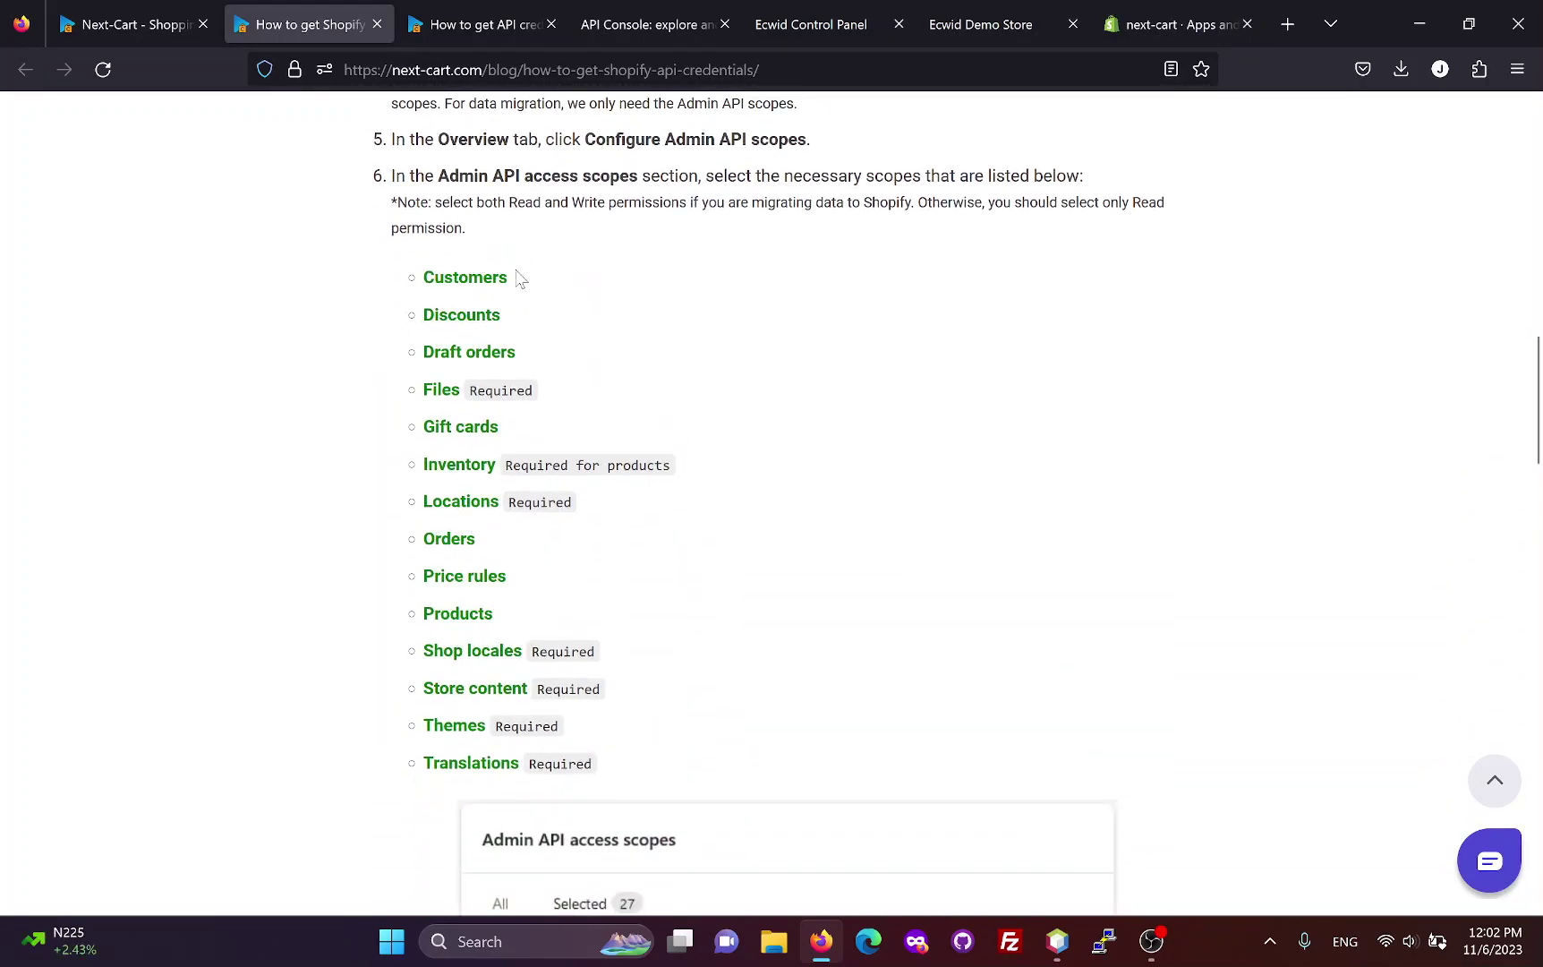
click(1138, 16)
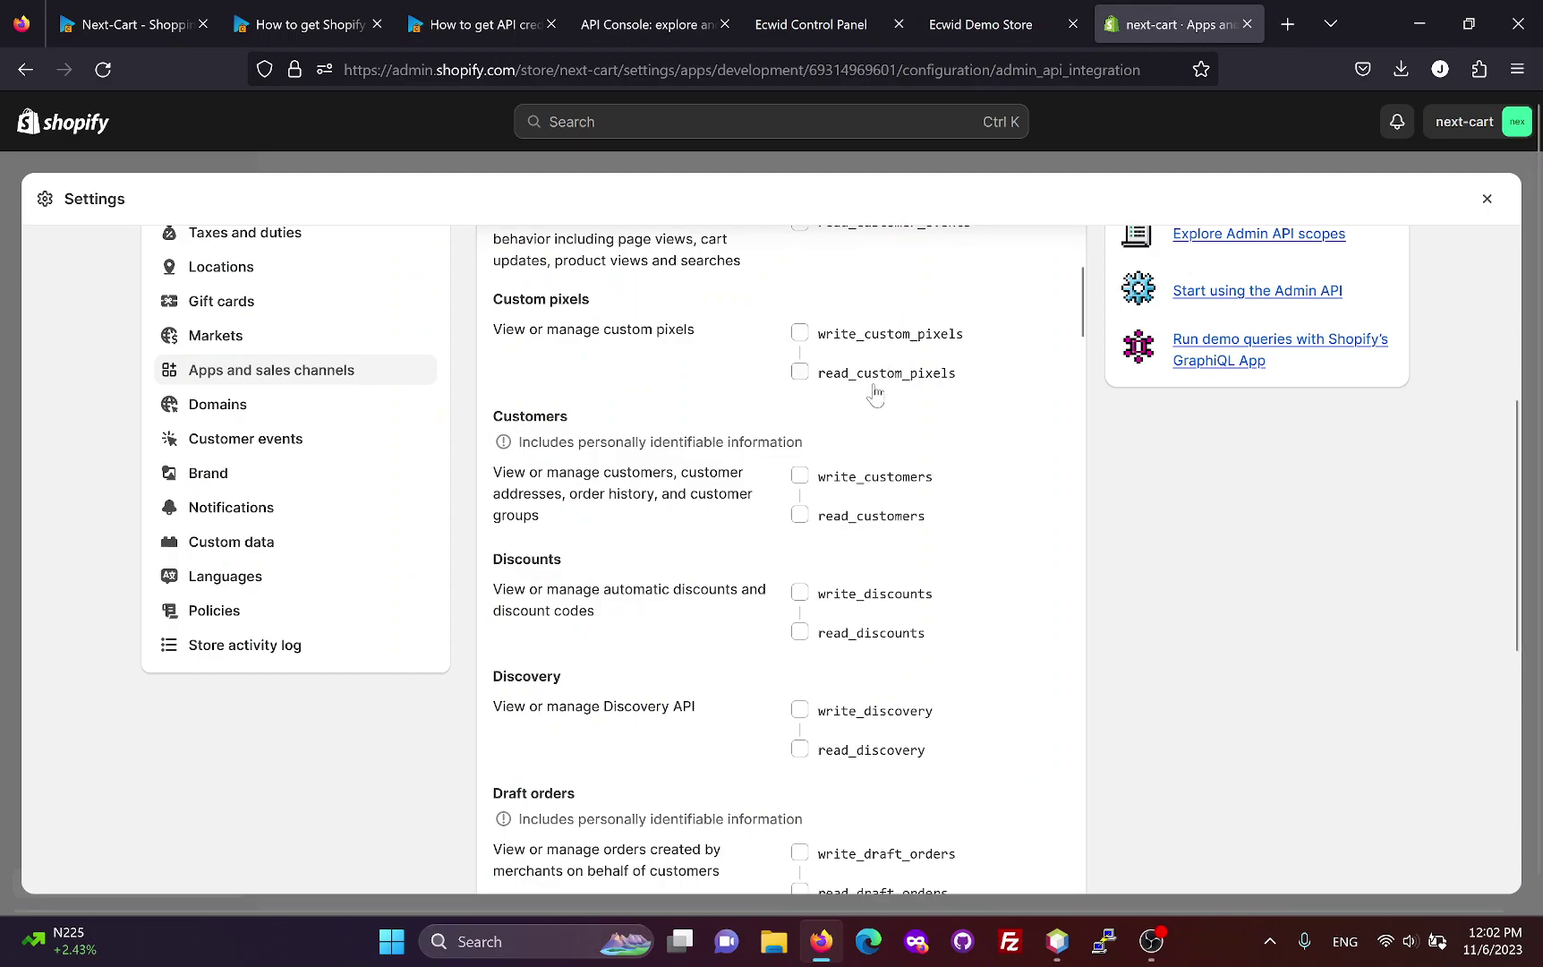
Grant read/write scopes for customers, discounts, draft orders, files, gift cards, inventory and locations.
click(875, 484)
click(873, 595)
scroll(897, 599, down, 2)
click(882, 654)
scroll(882, 654, down, 1)
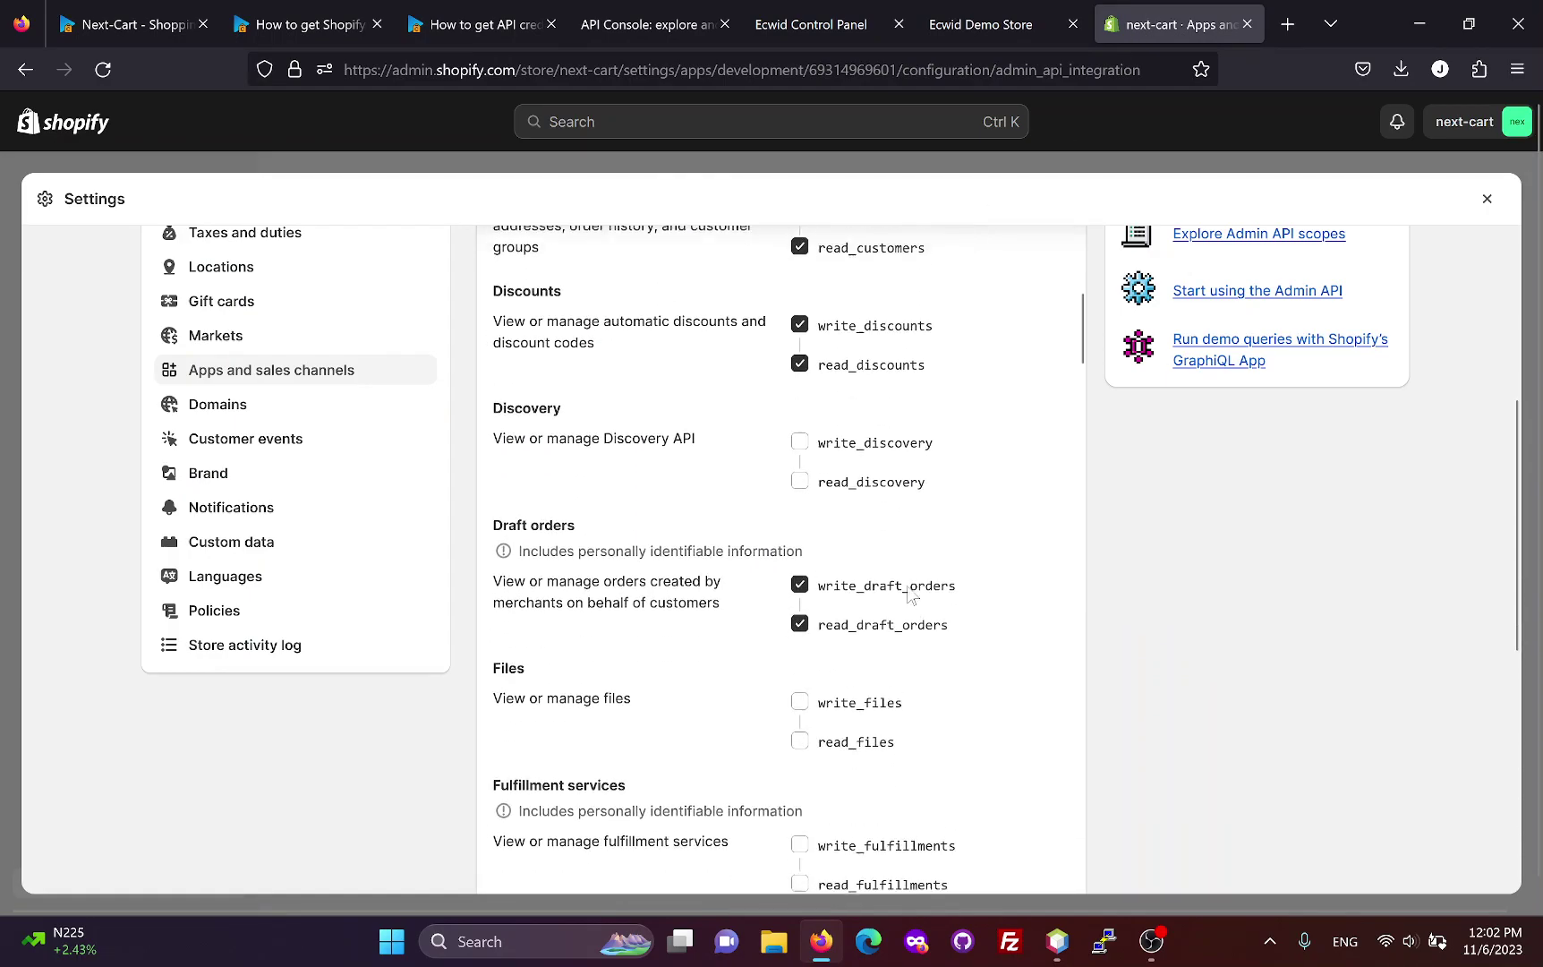
click(855, 672)
scroll(958, 617, down, 5)
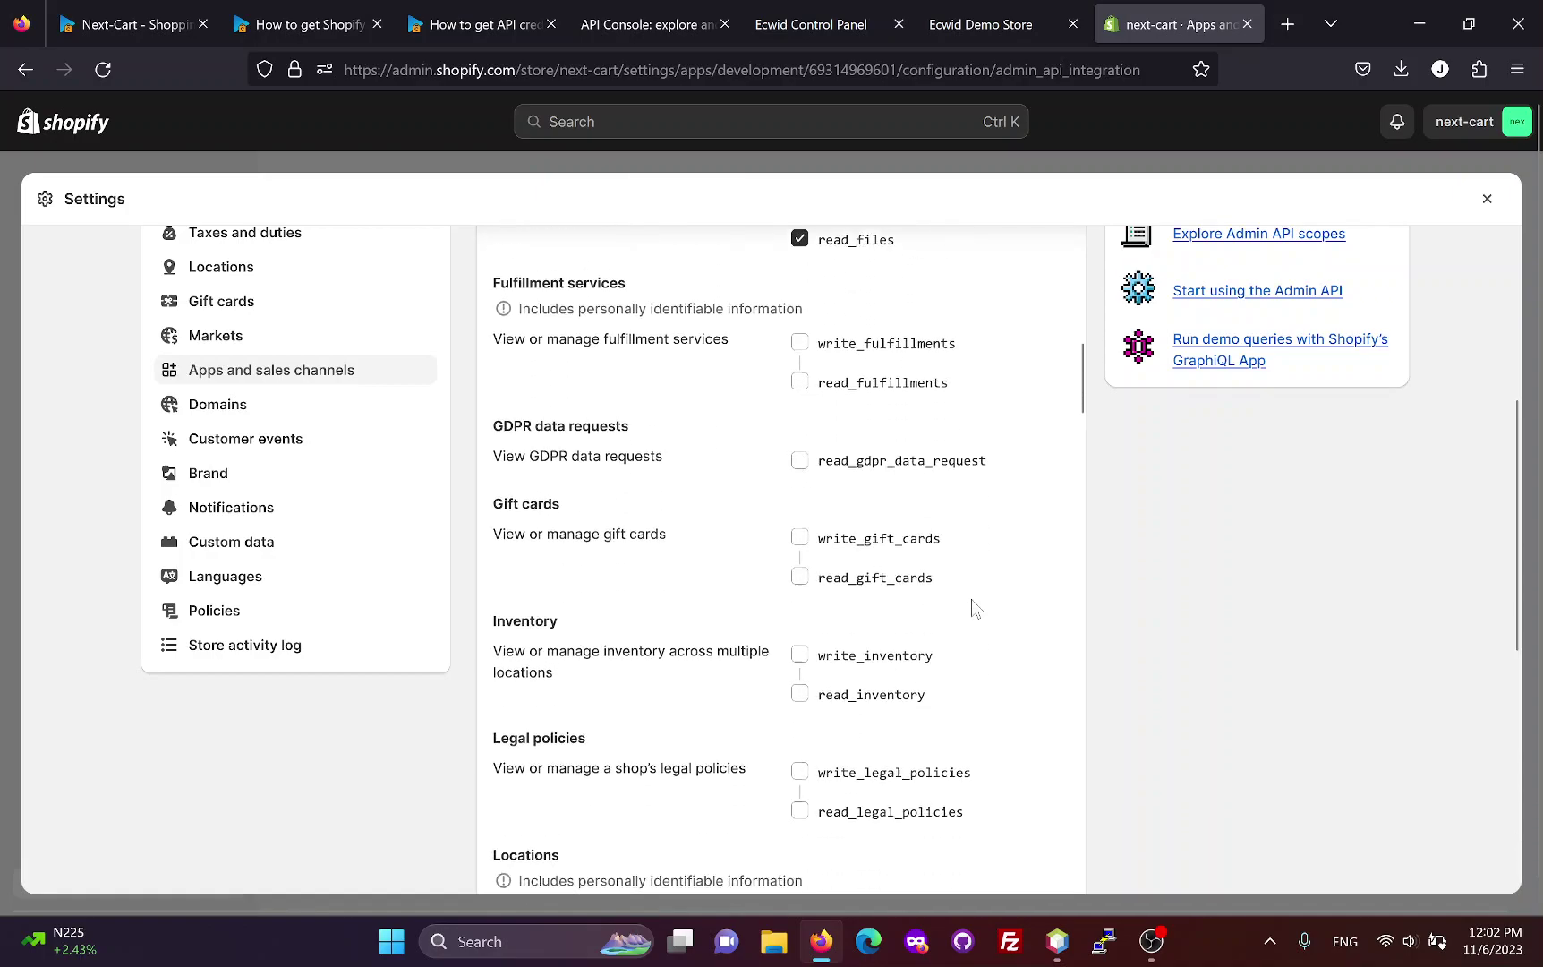
click(882, 518)
click(864, 626)
scroll(928, 591, down, 1)
scroll(931, 596, down, 3)
click(895, 593)
scroll(940, 590, down, 3)
scroll(989, 580, down, 6)
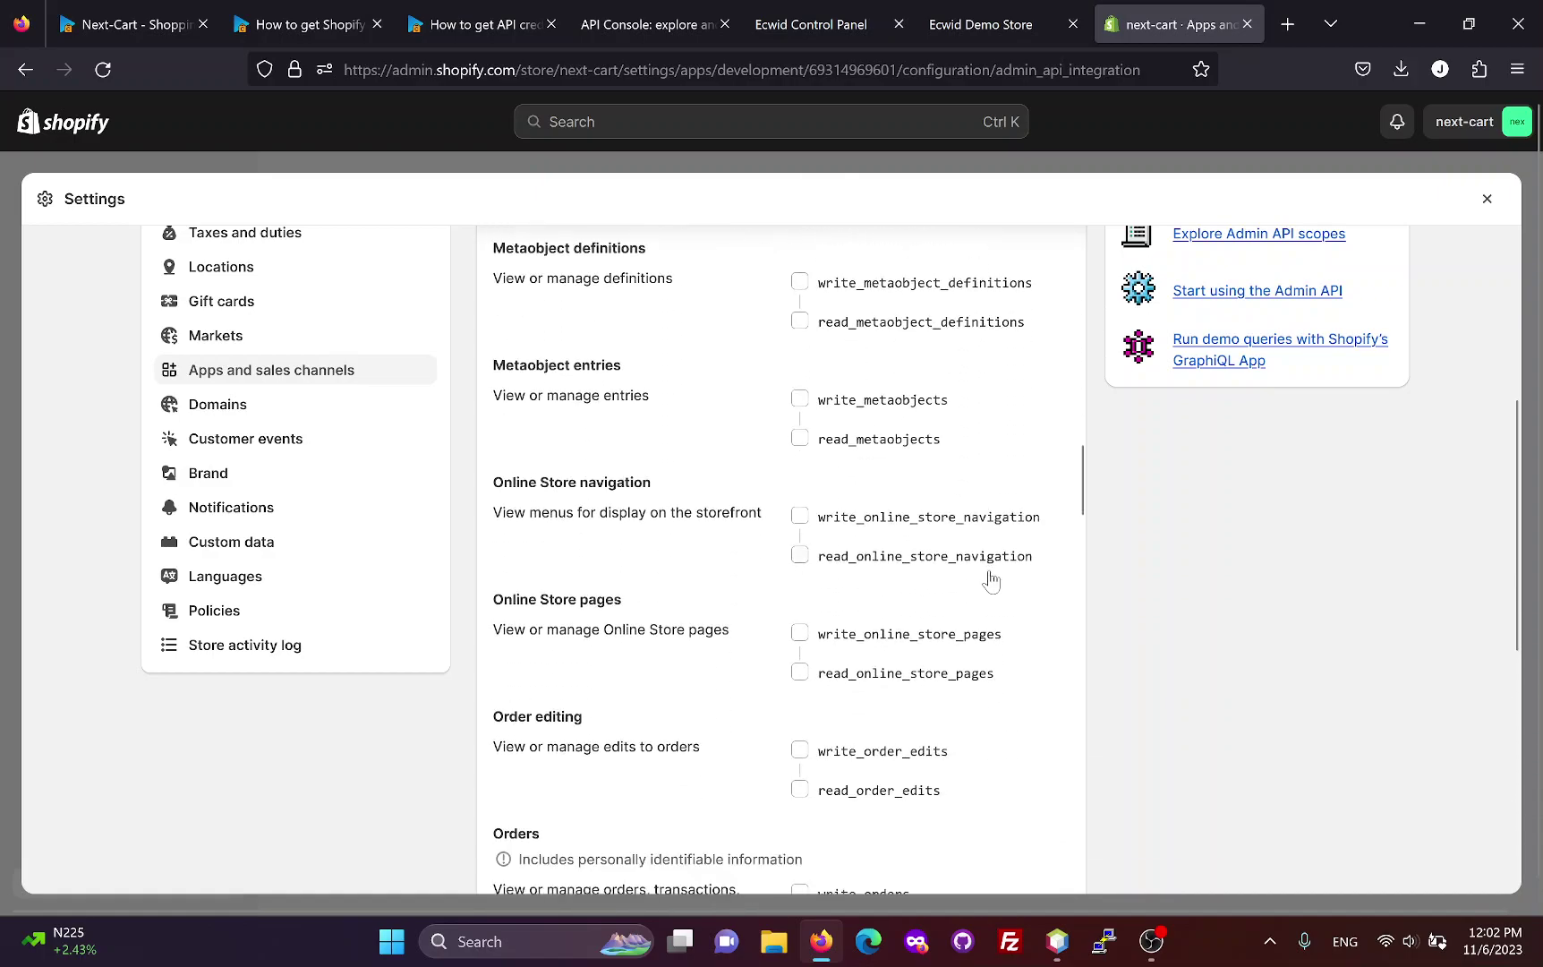
Grant read/write for orders, price rules, products, locales, content, themes and translations, and save.
click(850, 704)
scroll(940, 609, down, 6)
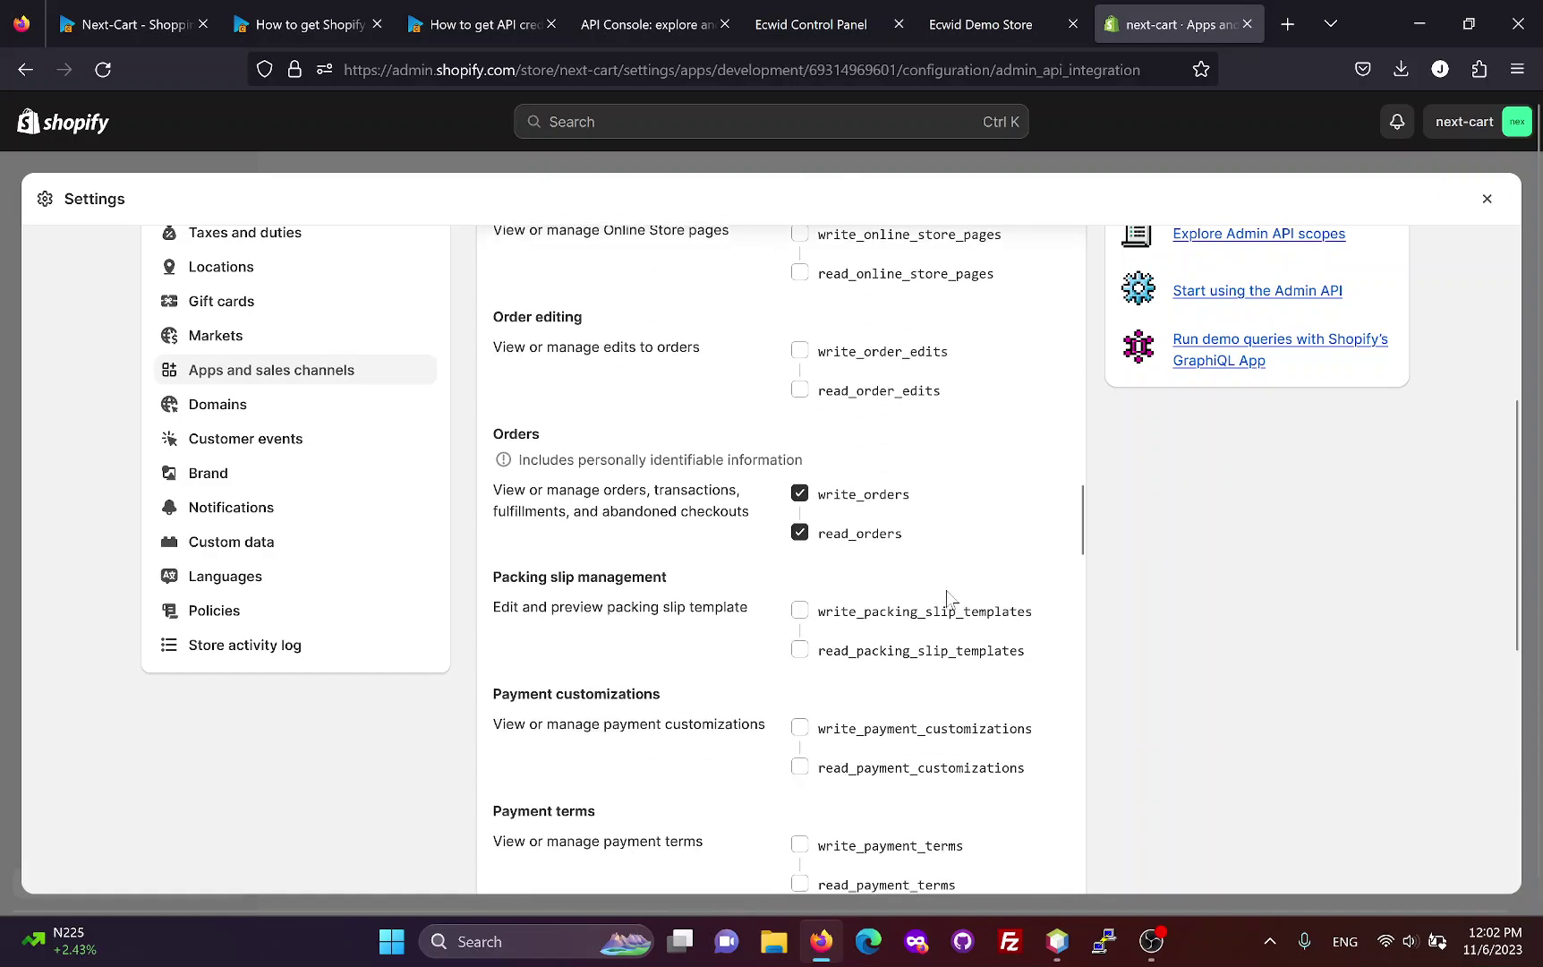
click(859, 681)
scroll(923, 606, down, 4)
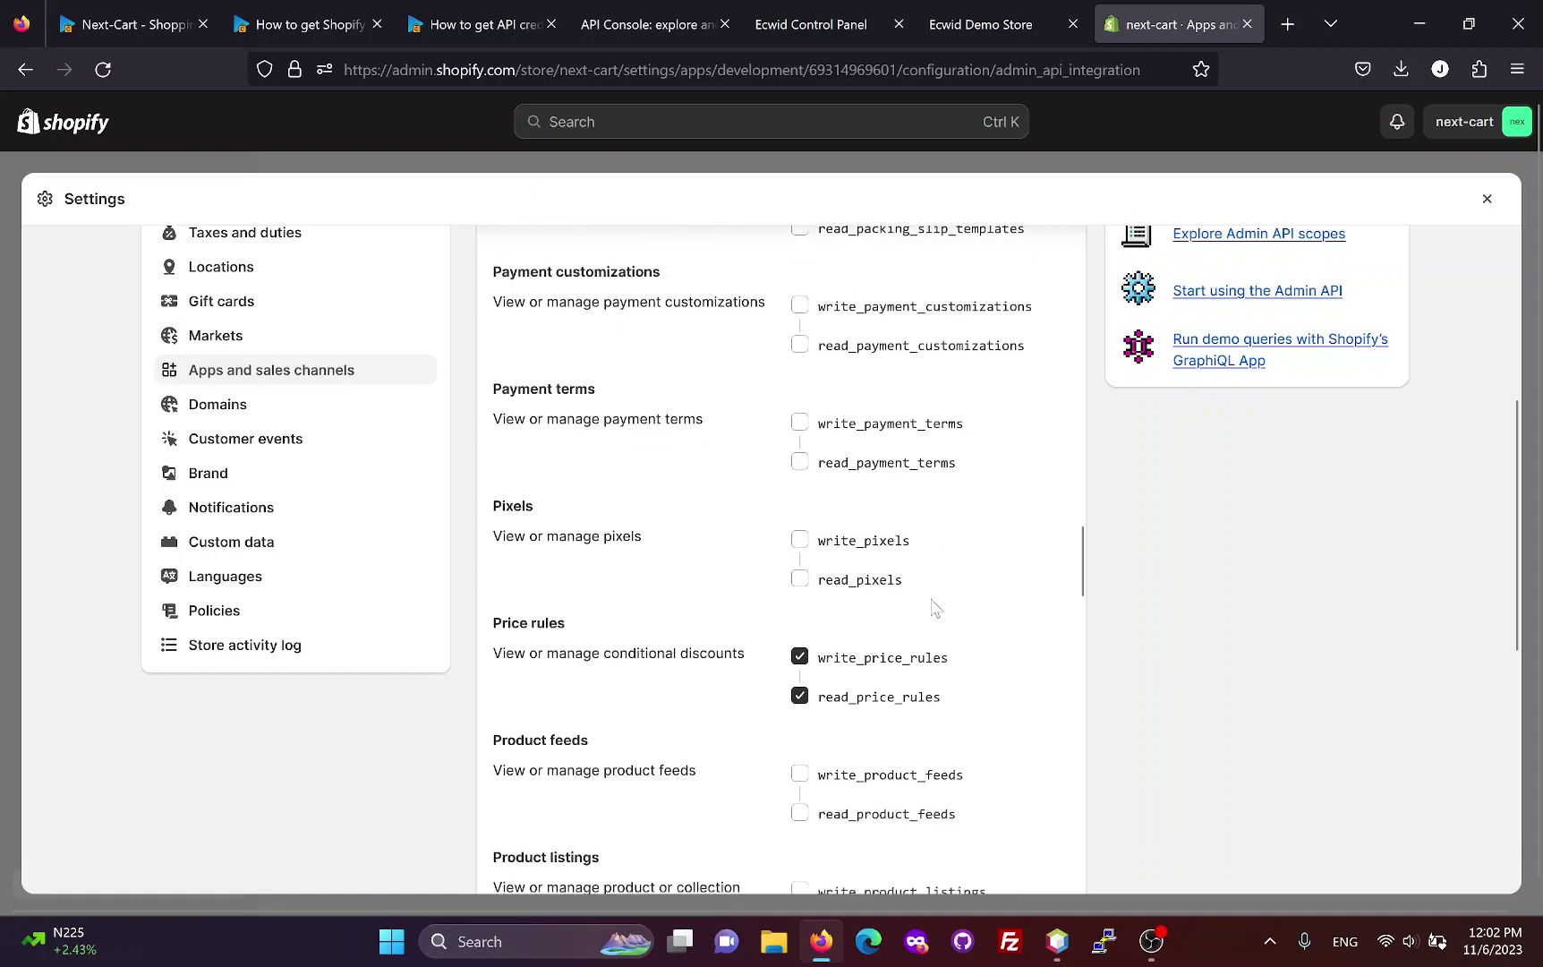
click(876, 637)
scroll(979, 587, down, 6)
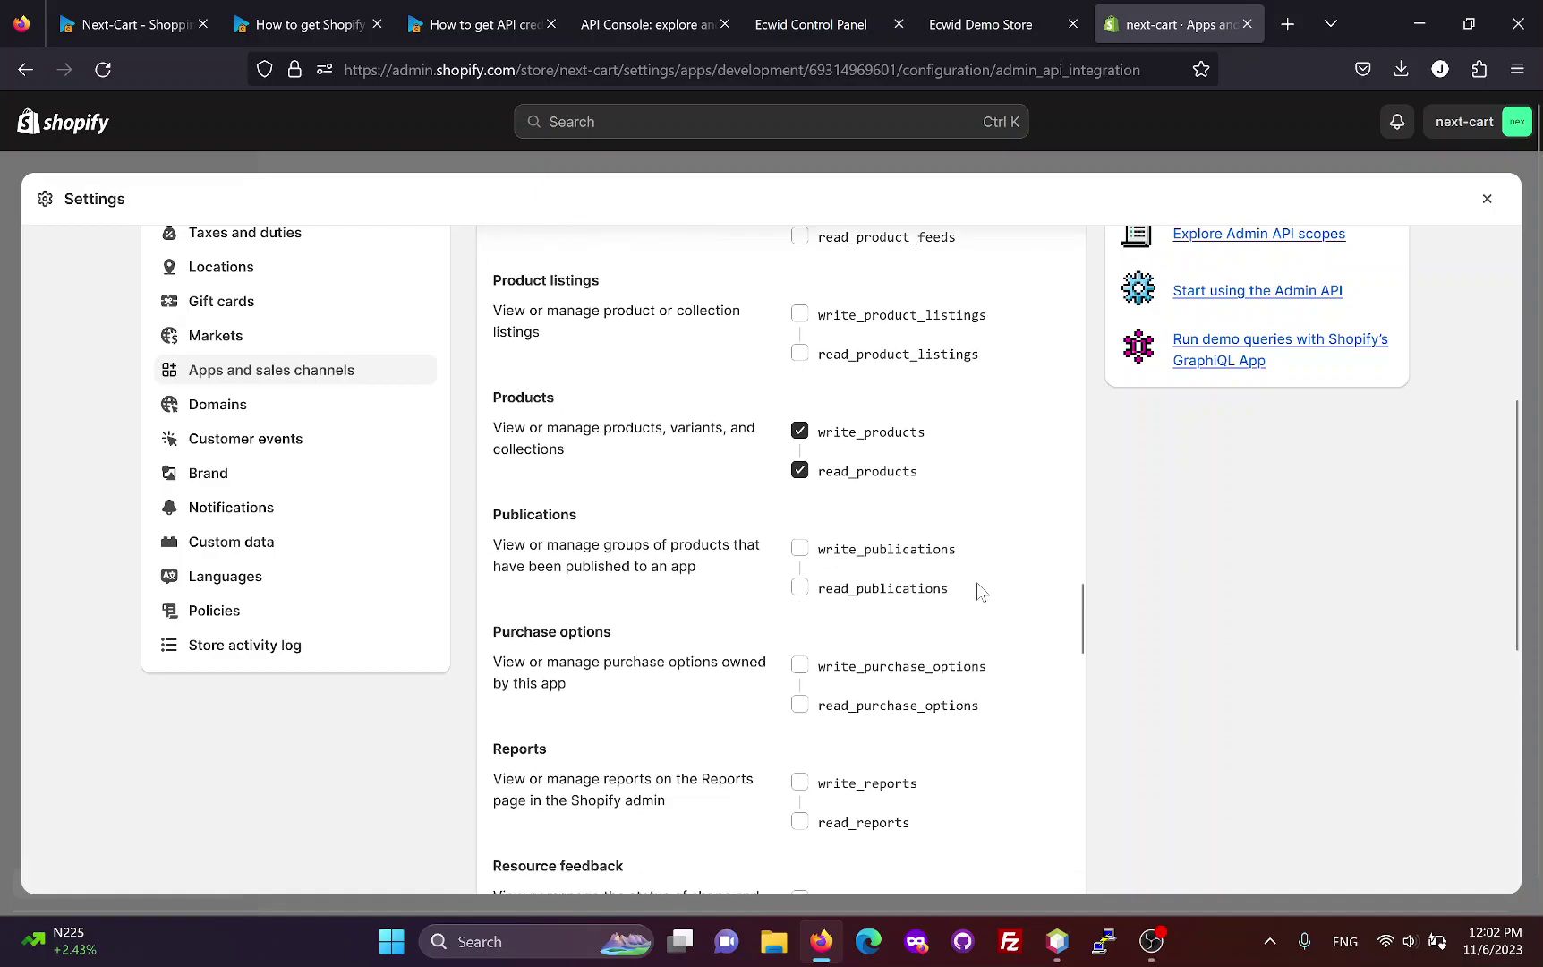
scroll(985, 590, down, 6)
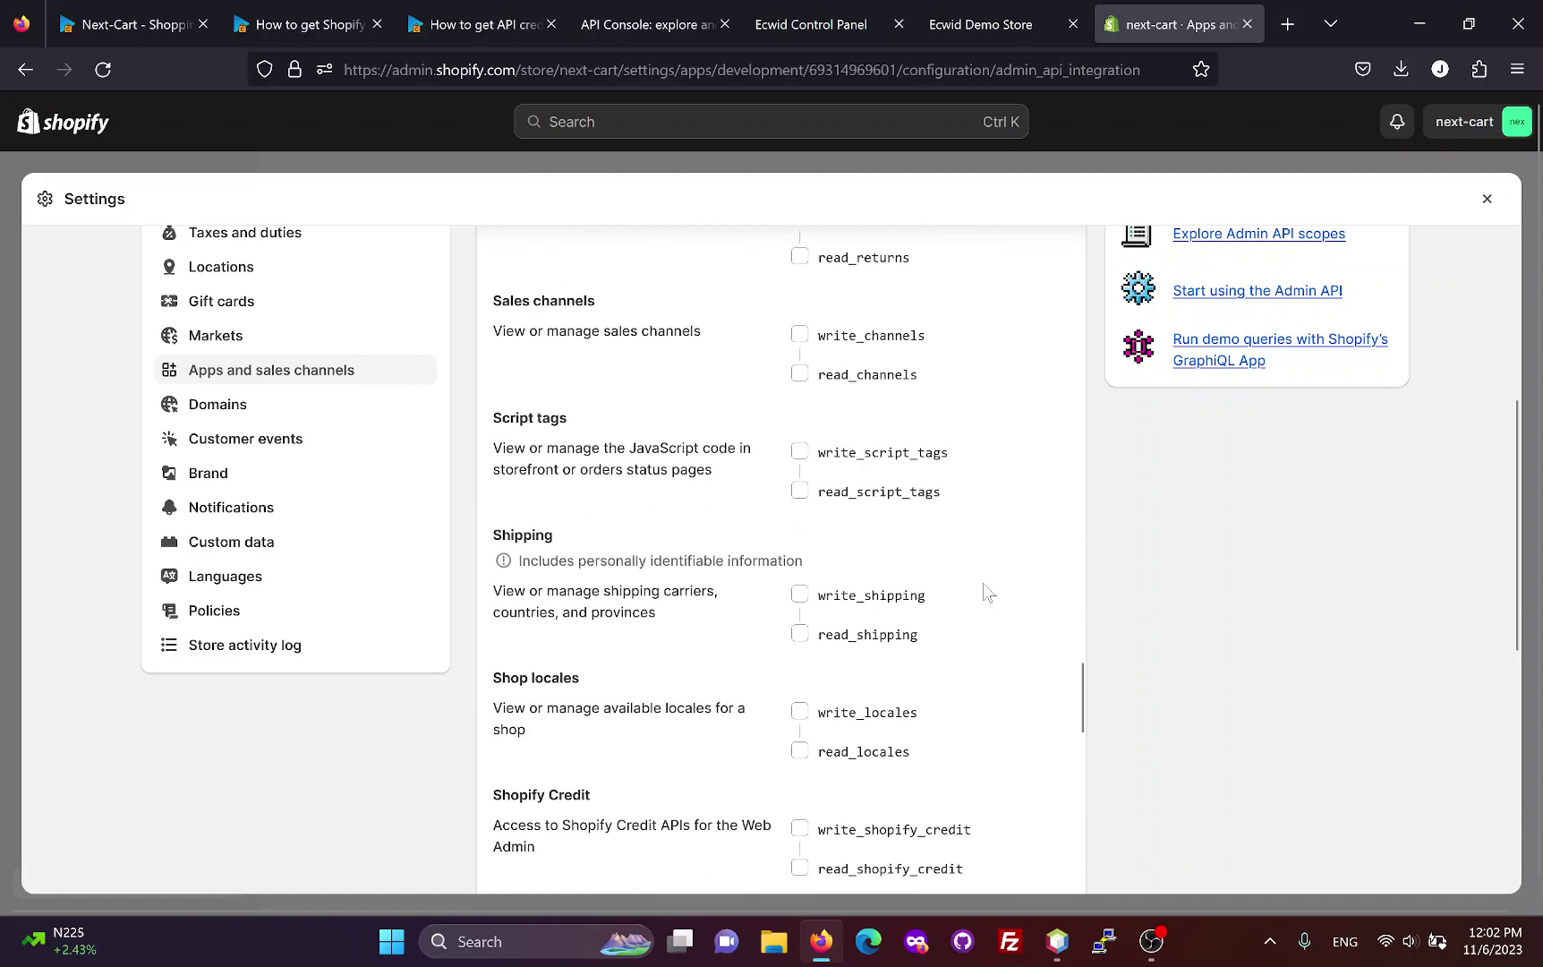
click(867, 519)
scroll(931, 573, down, 4)
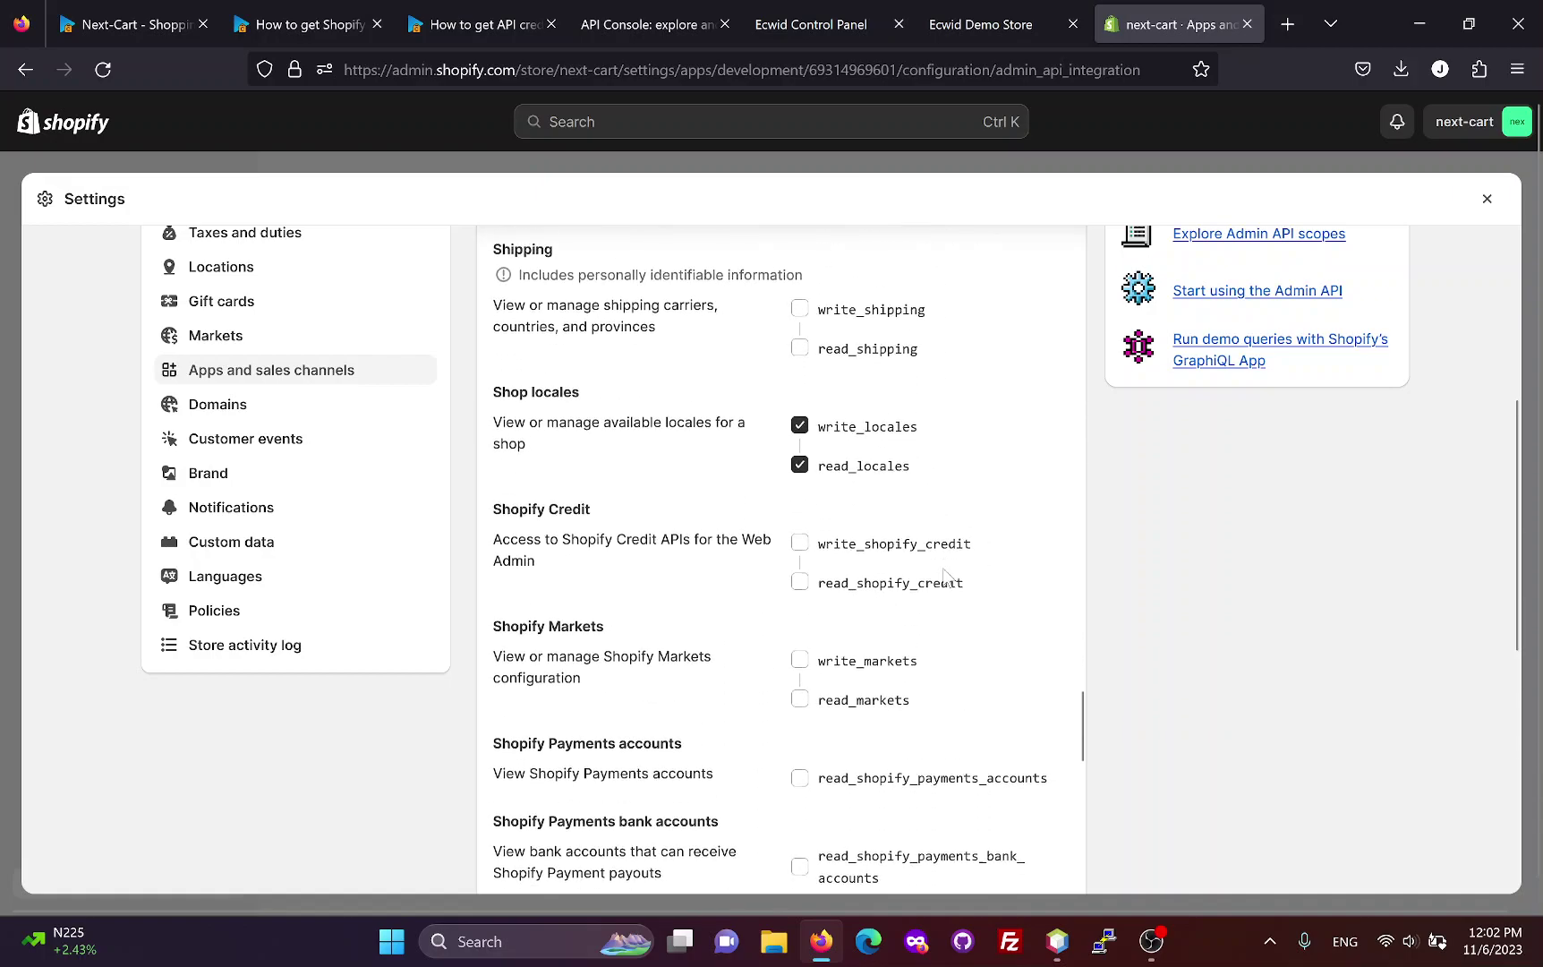
scroll(949, 577, down, 2)
click(881, 646)
scroll(930, 644, down, 1)
click(842, 667)
scroll(841, 667, down, 3)
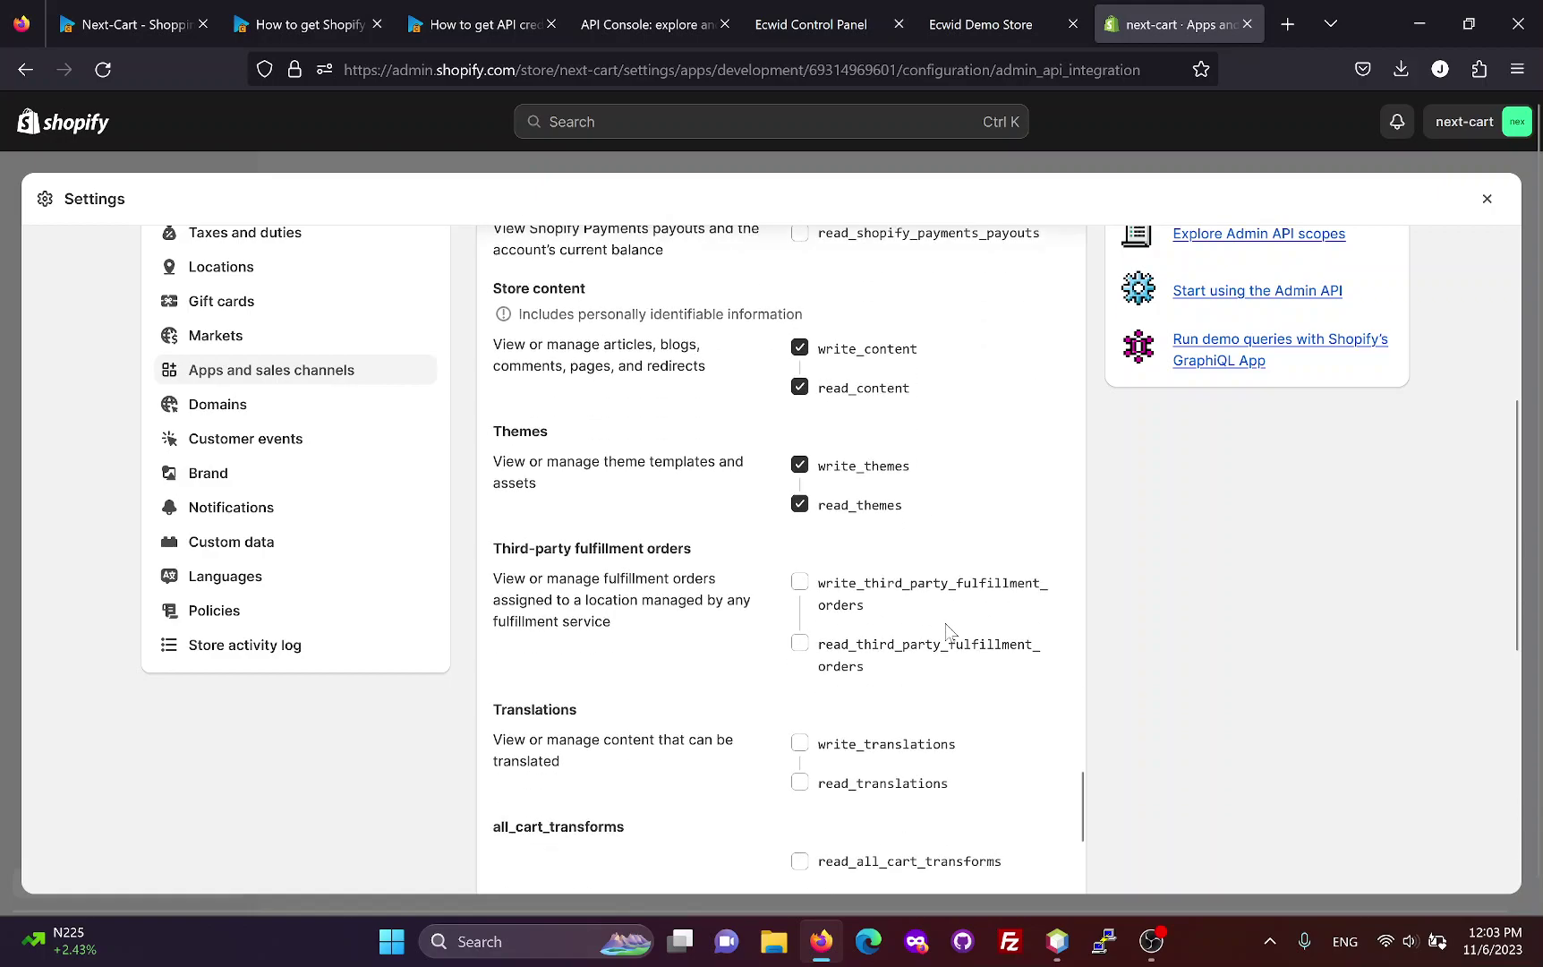
click(846, 644)
scroll(1108, 613, up, 4)
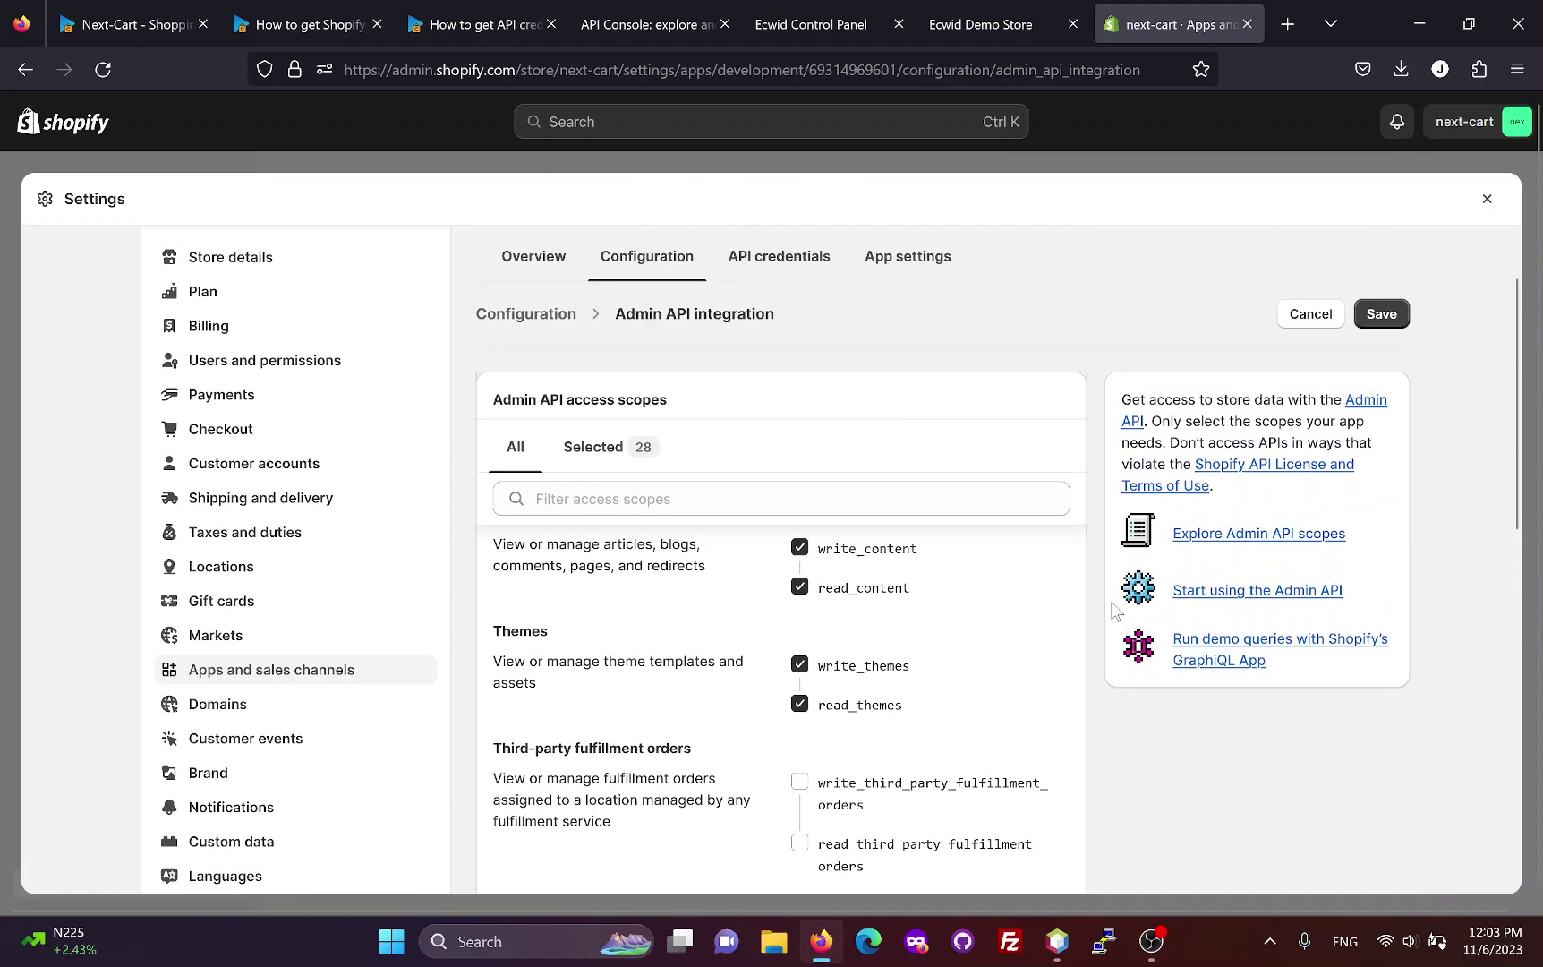
click(1379, 416)
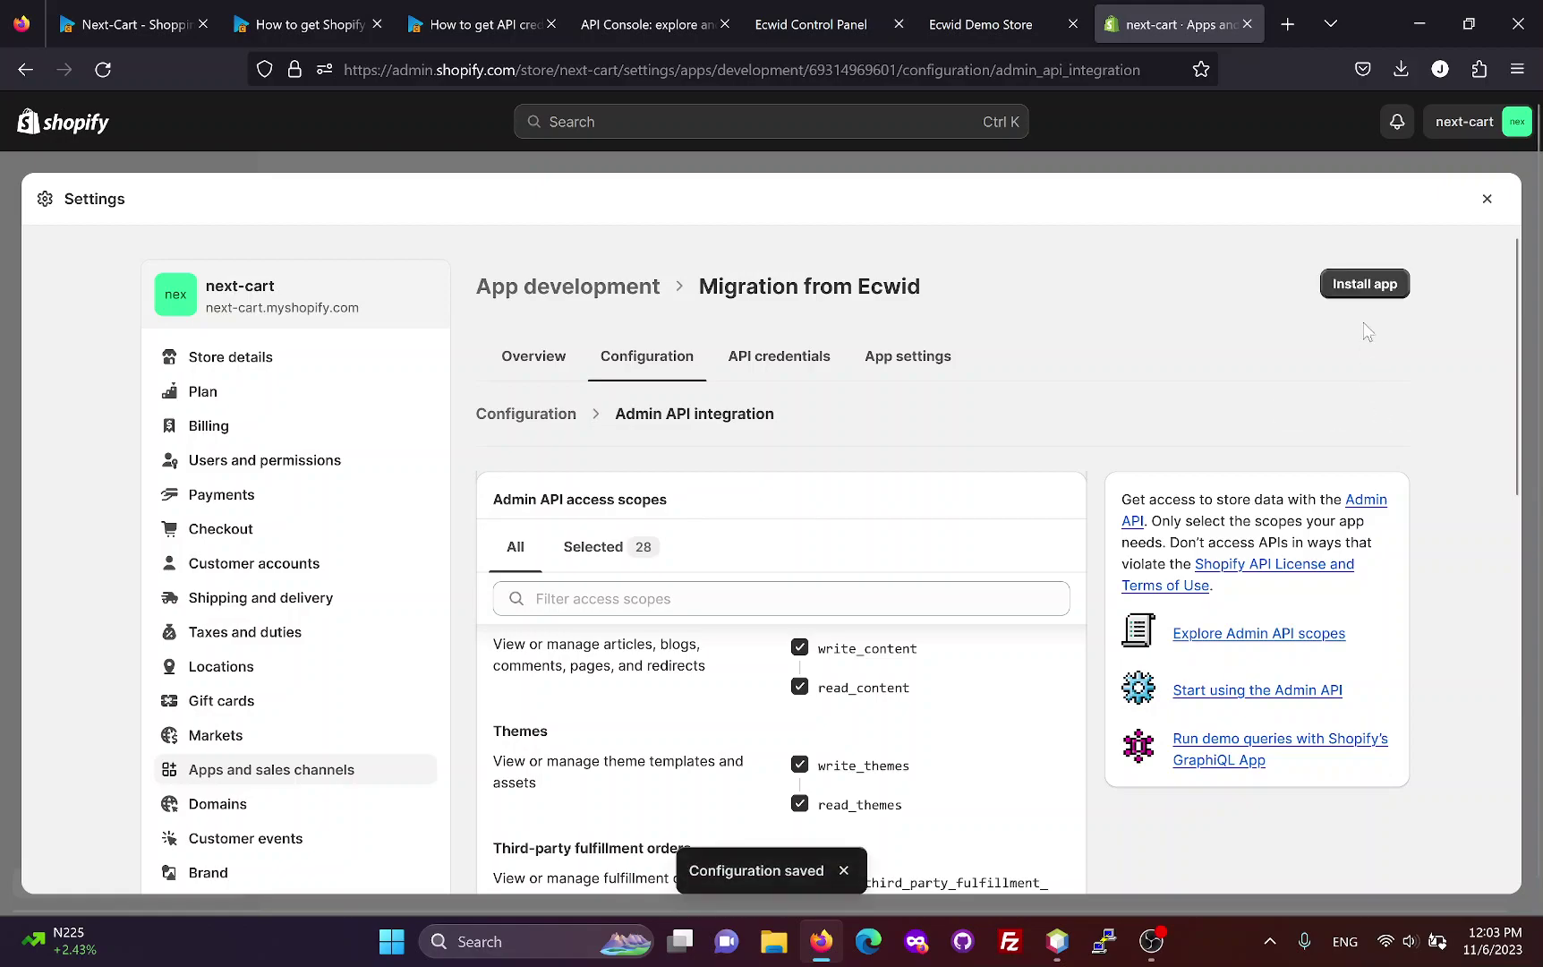
Install Migration from Ecwid, then reveal and copy its Admin API access token.
click(1362, 284)
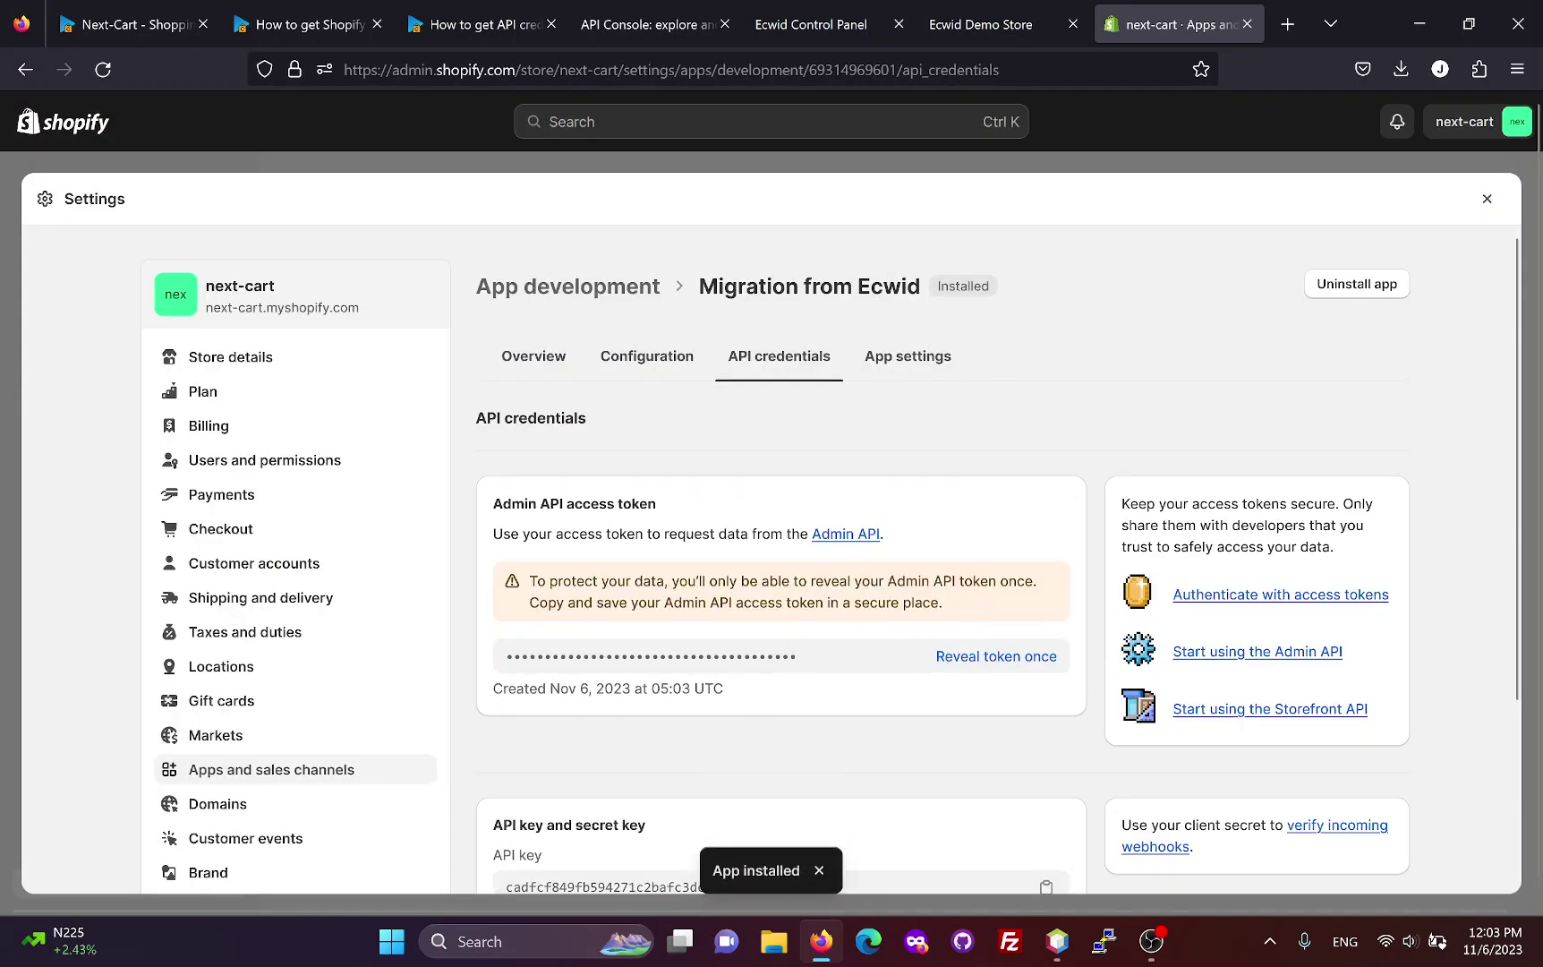
click(1009, 659)
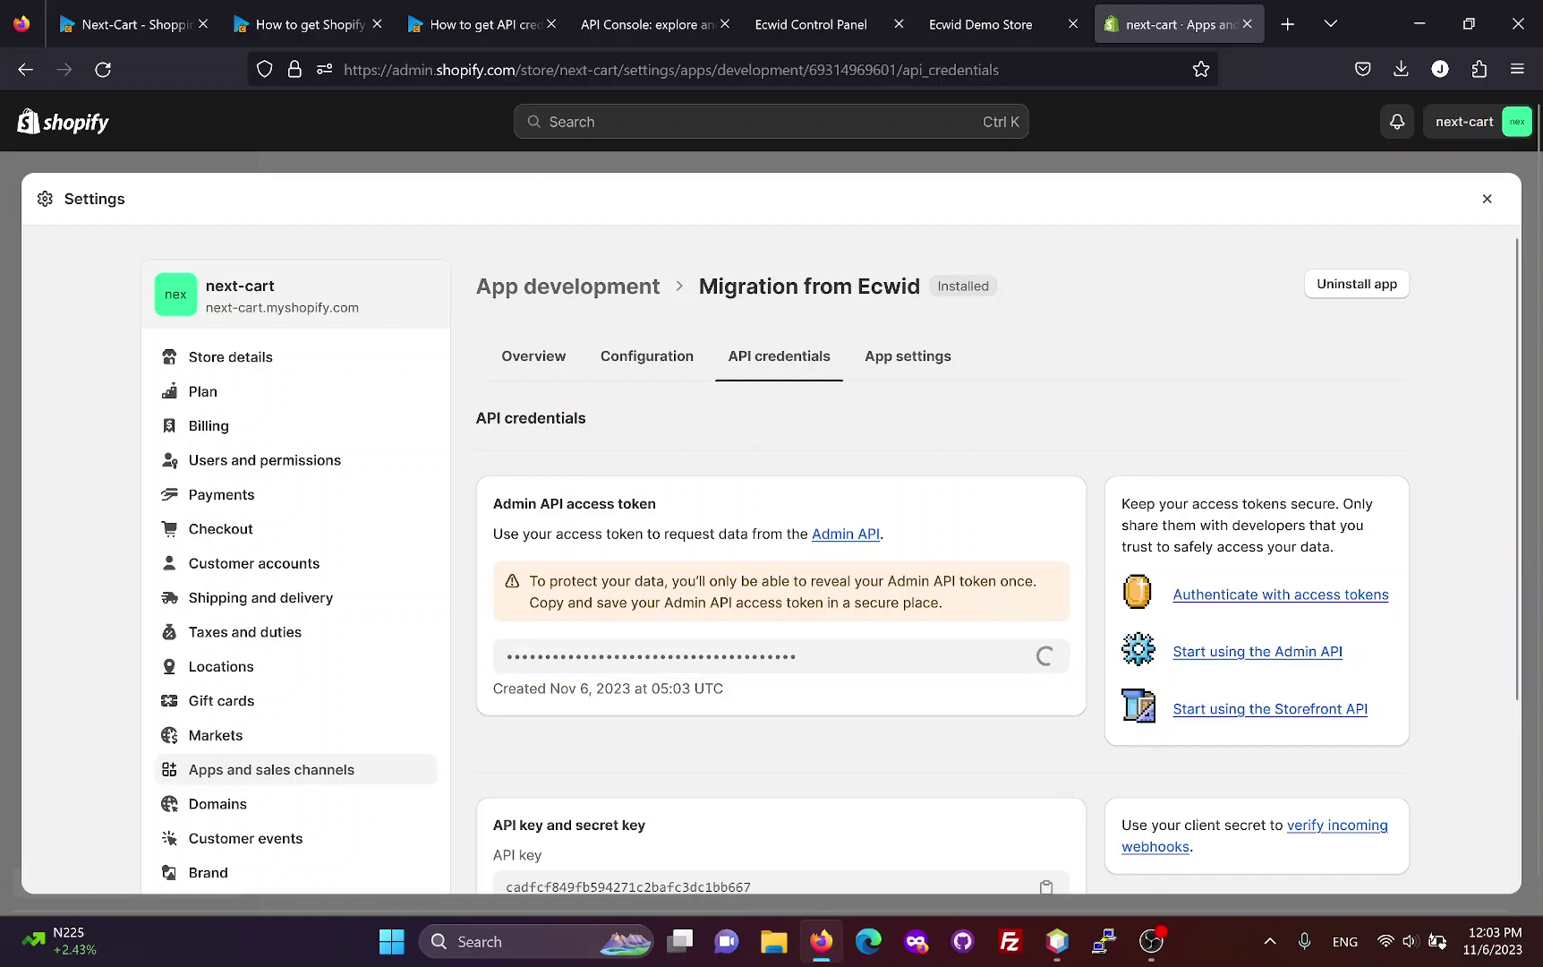
click(1045, 655)
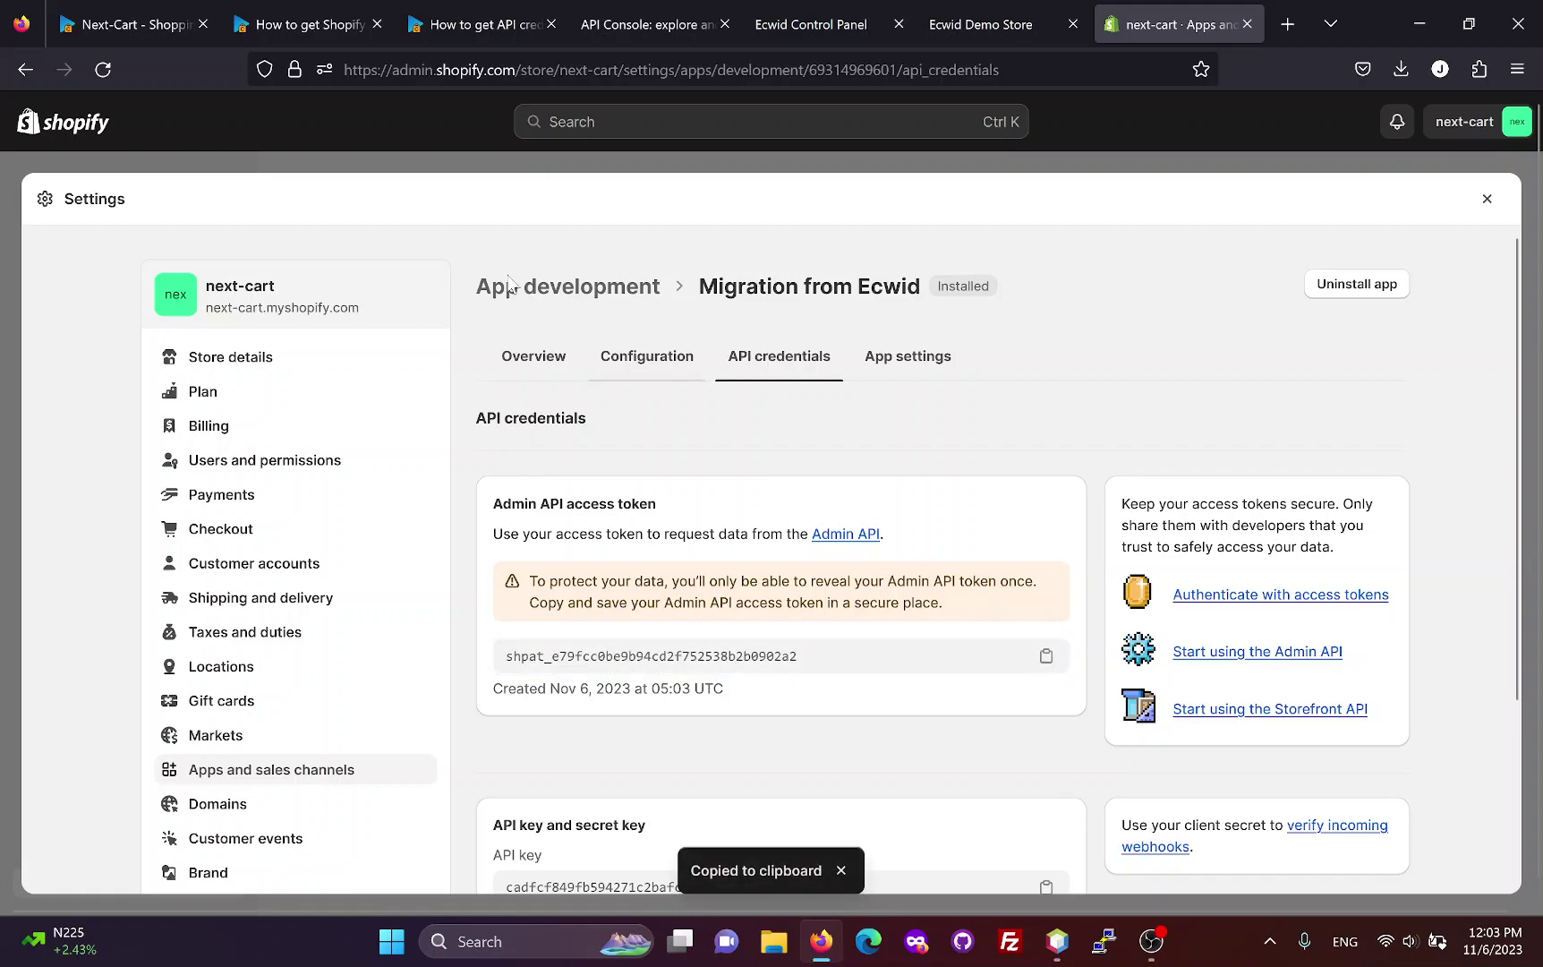
click(126, 20)
Paste the Shopify access token into Access Token and advance to the Configuration step.
click(810, 626)
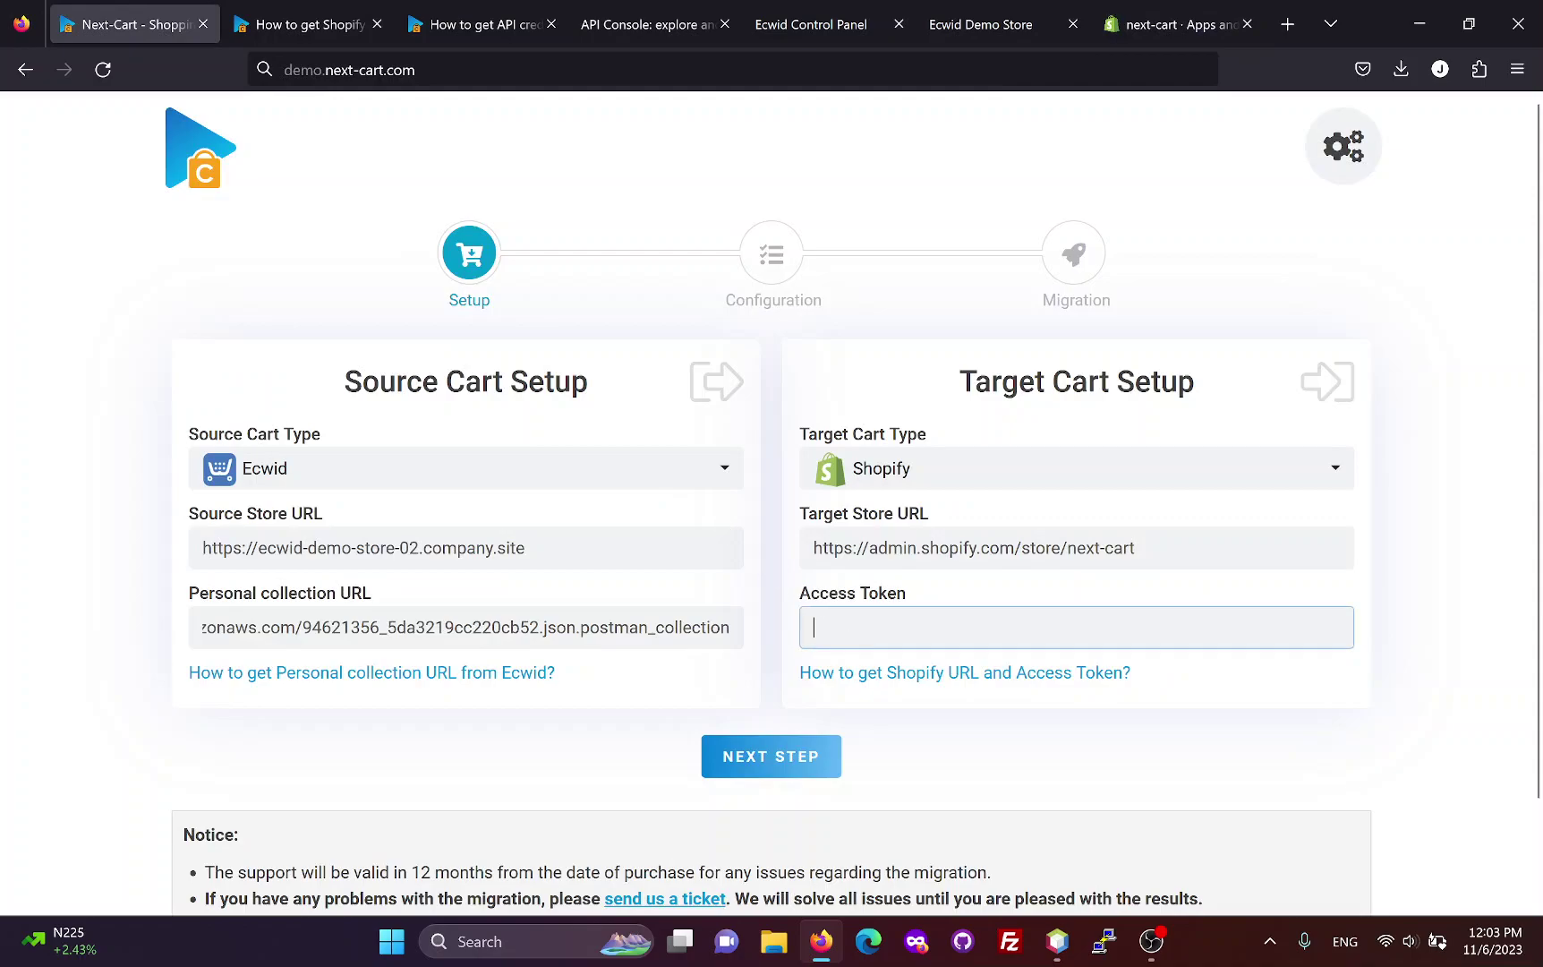
key(ctrl+v)
click(777, 642)
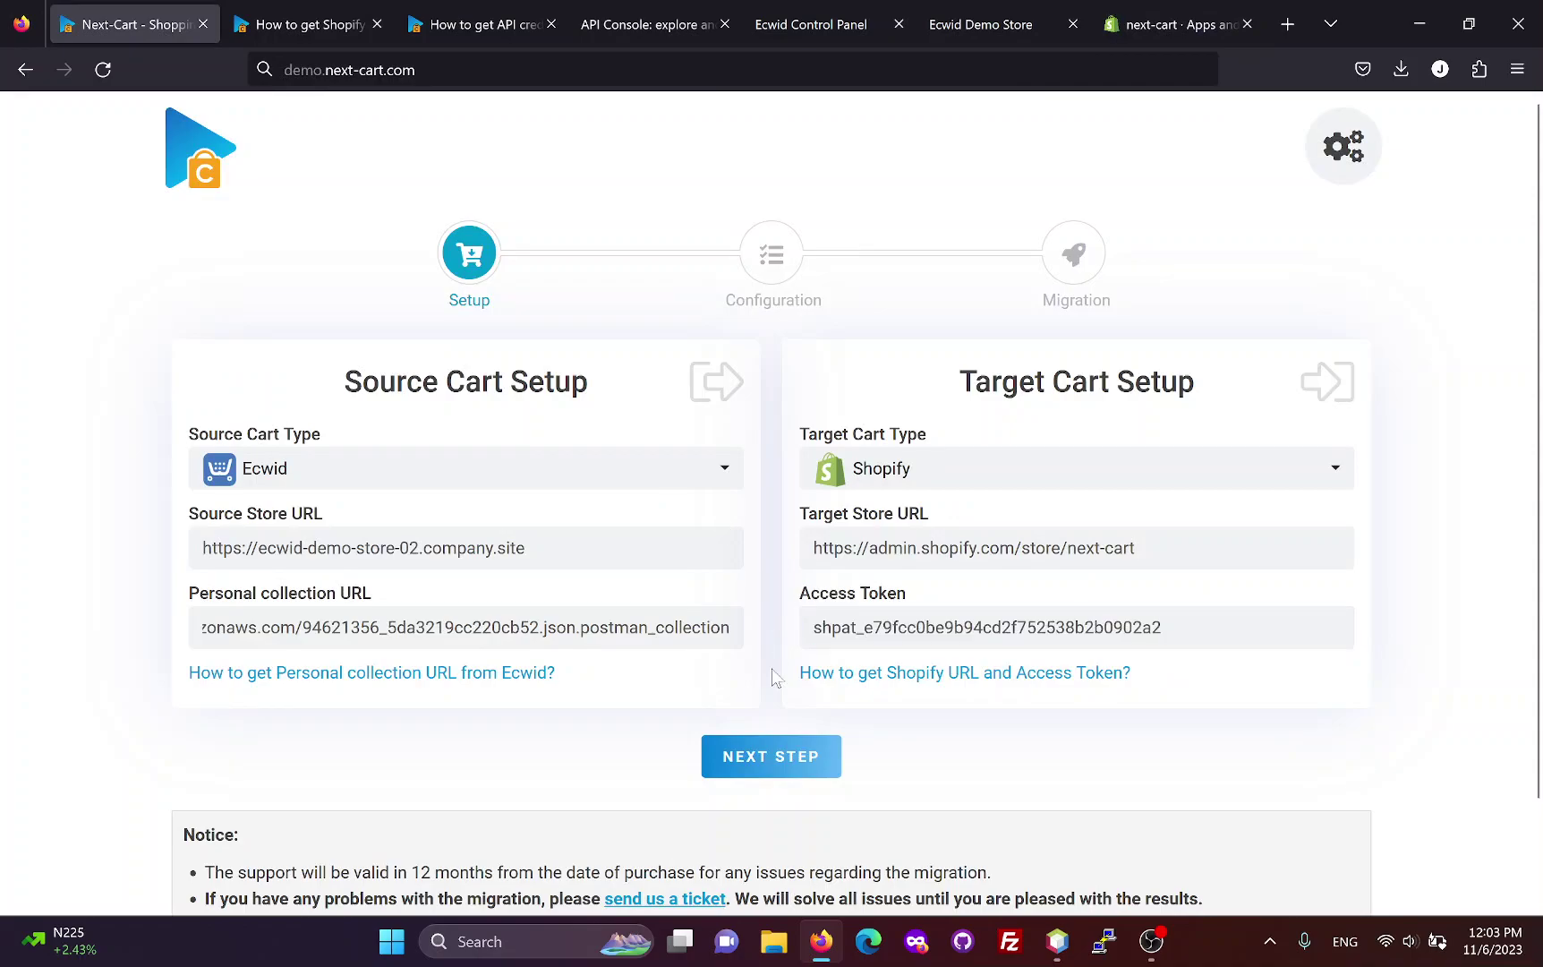
click(771, 757)
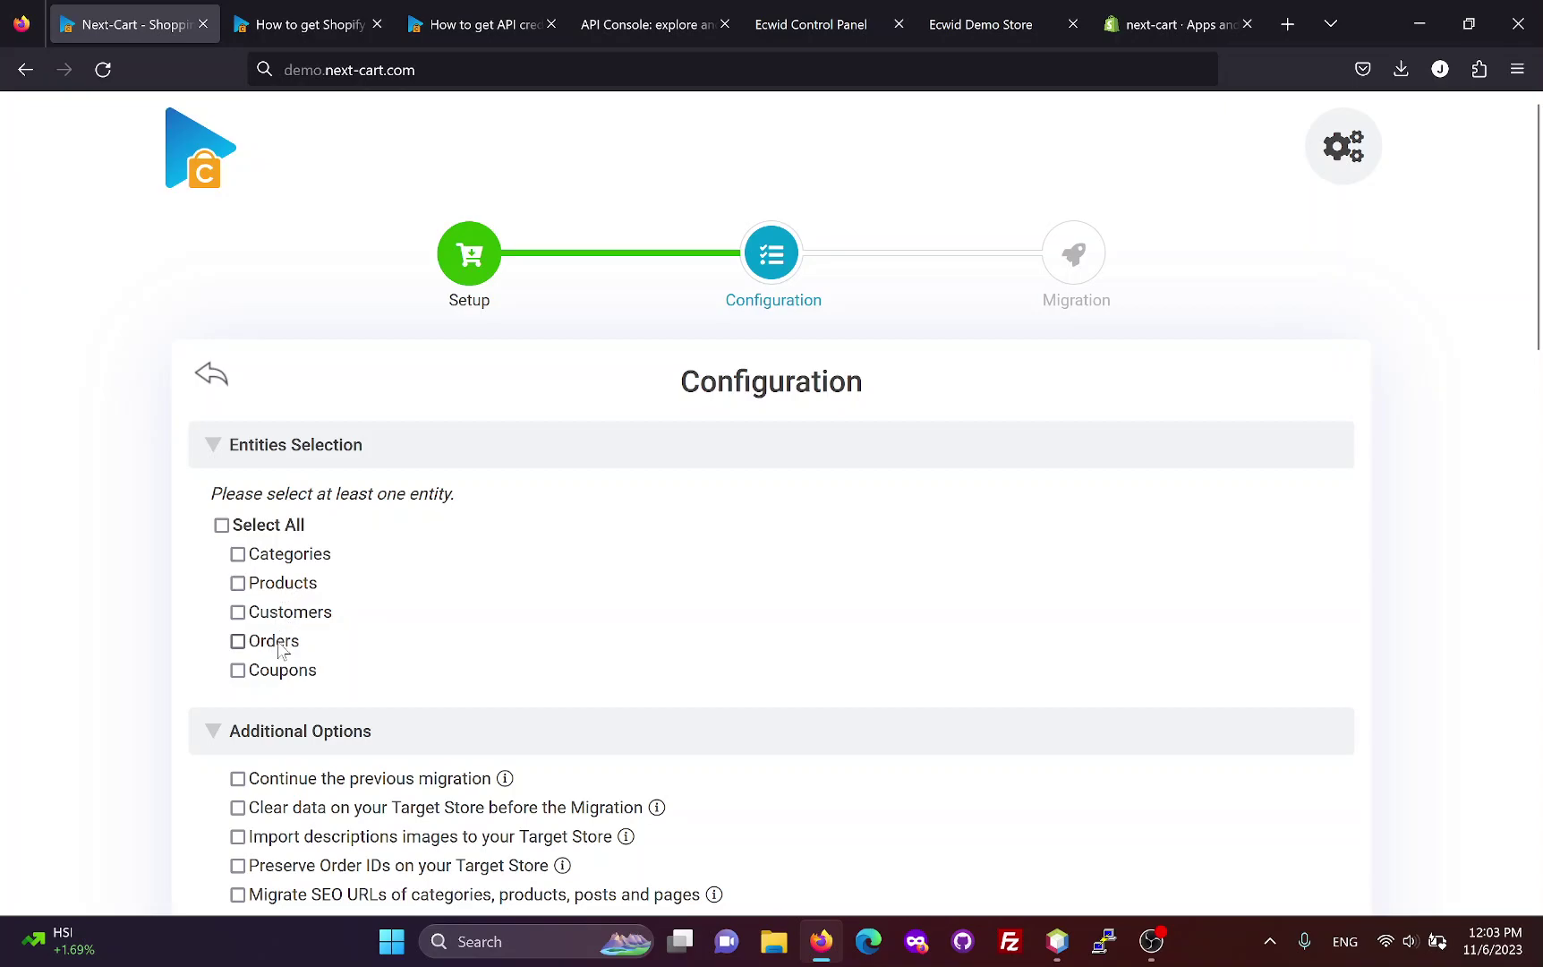
Select all entities and enable description image import, Order ID preservation and SEO URL migration.
click(280, 528)
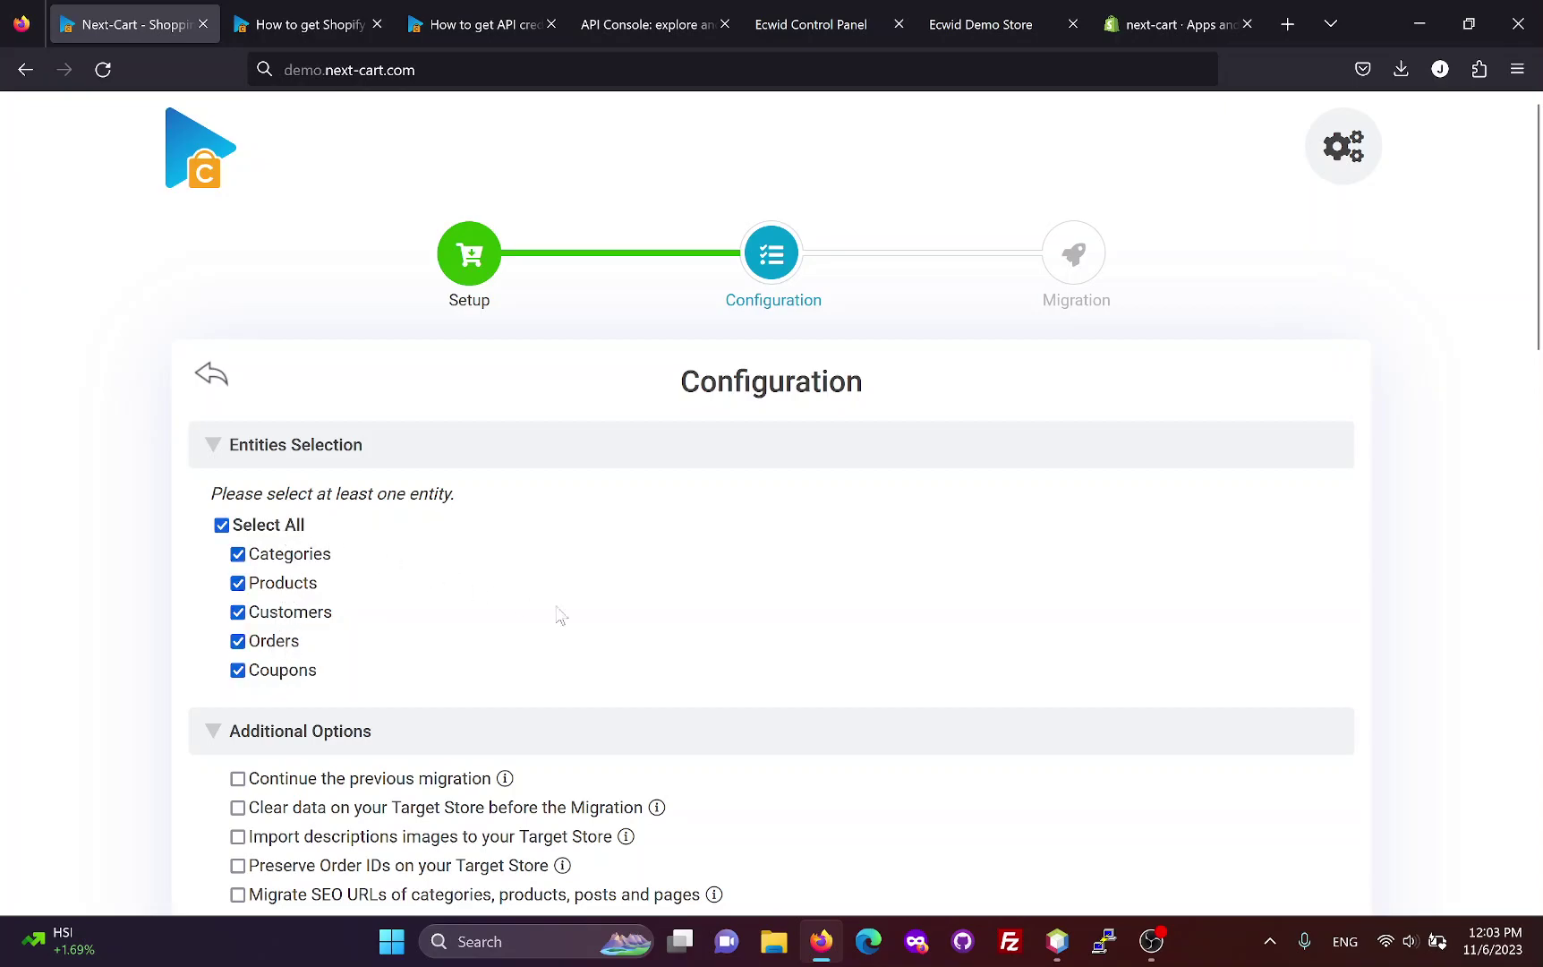
scroll(784, 682, down, 3)
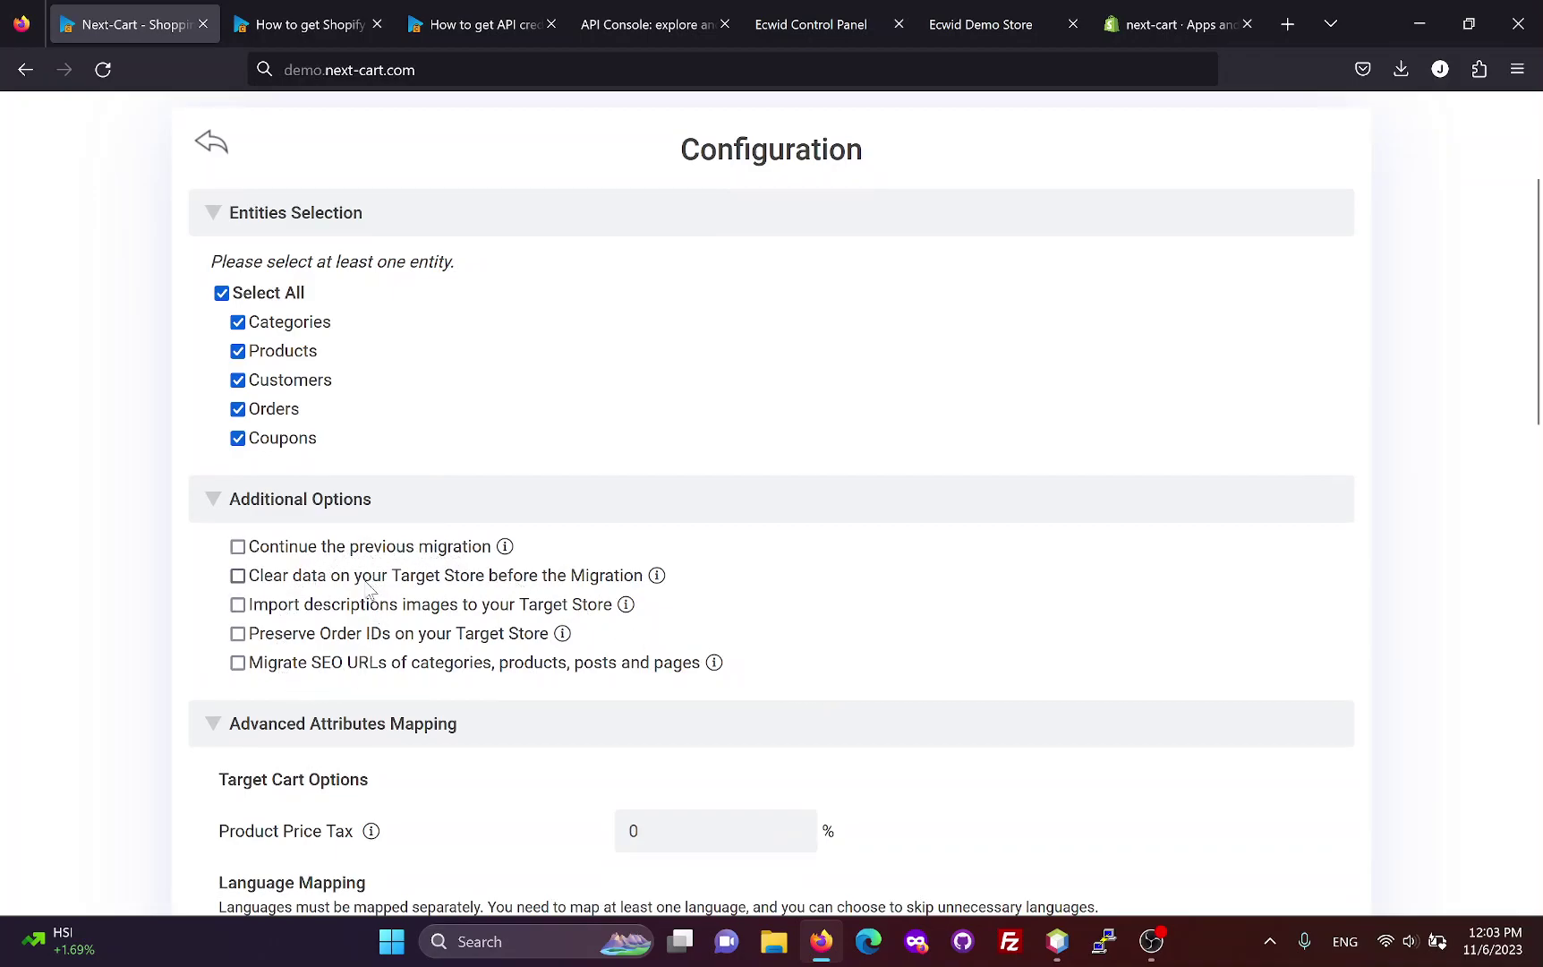
click(367, 609)
click(374, 635)
click(541, 669)
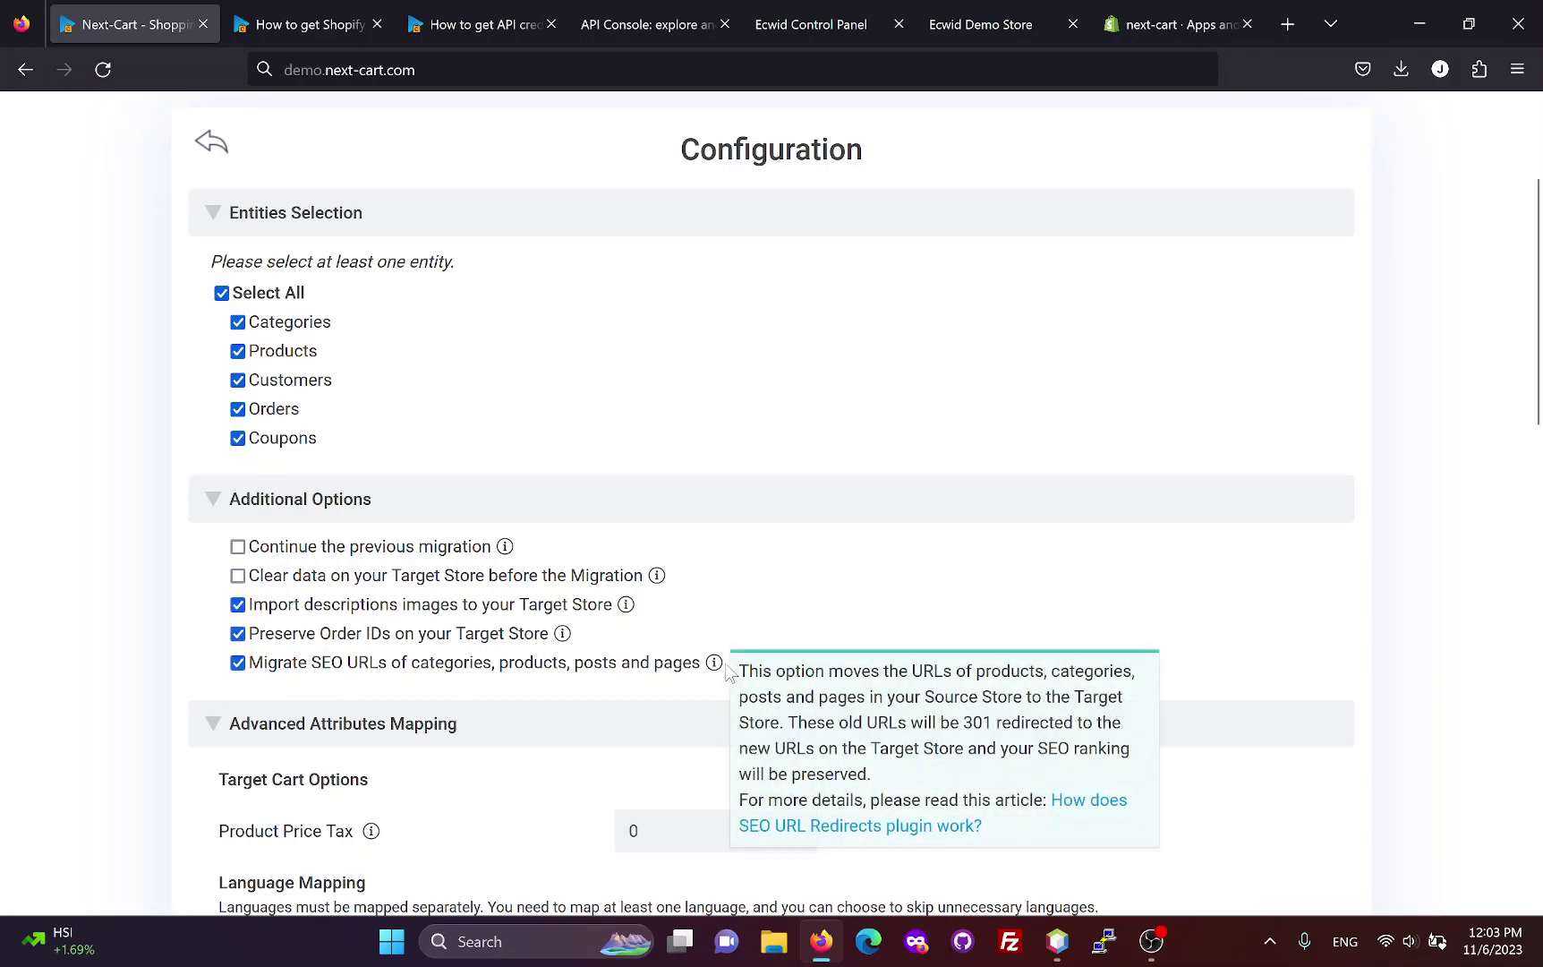
scroll(564, 716, down, 1)
scroll(564, 716, down, 5)
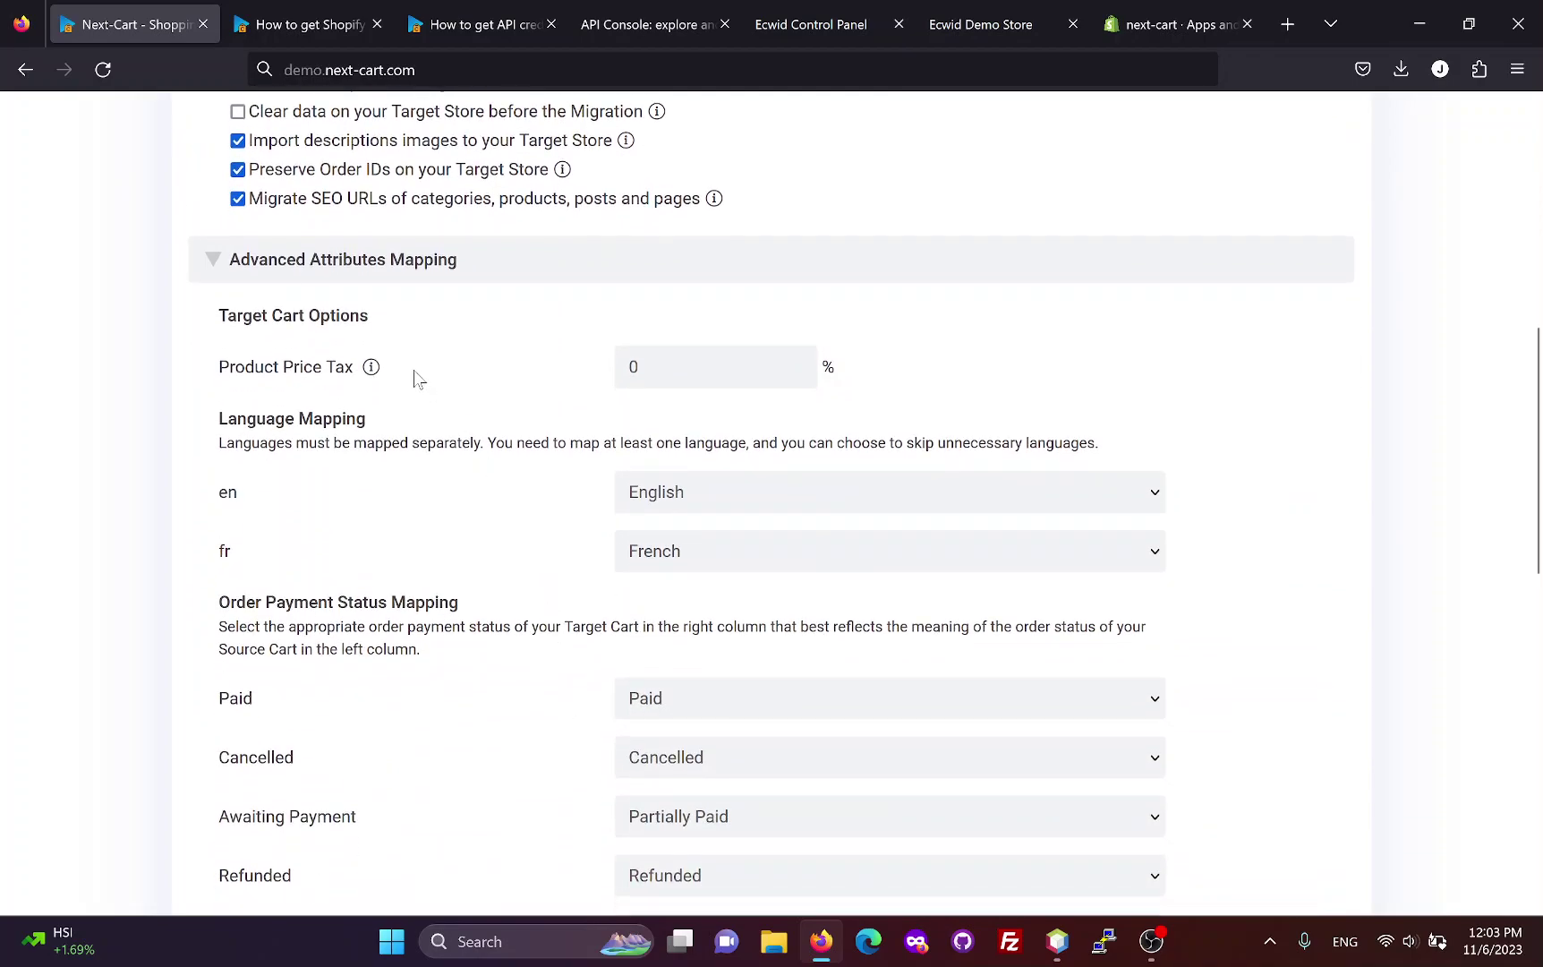
Review the Product Price Tax value and keep English mapped to the en language.
click(680, 367)
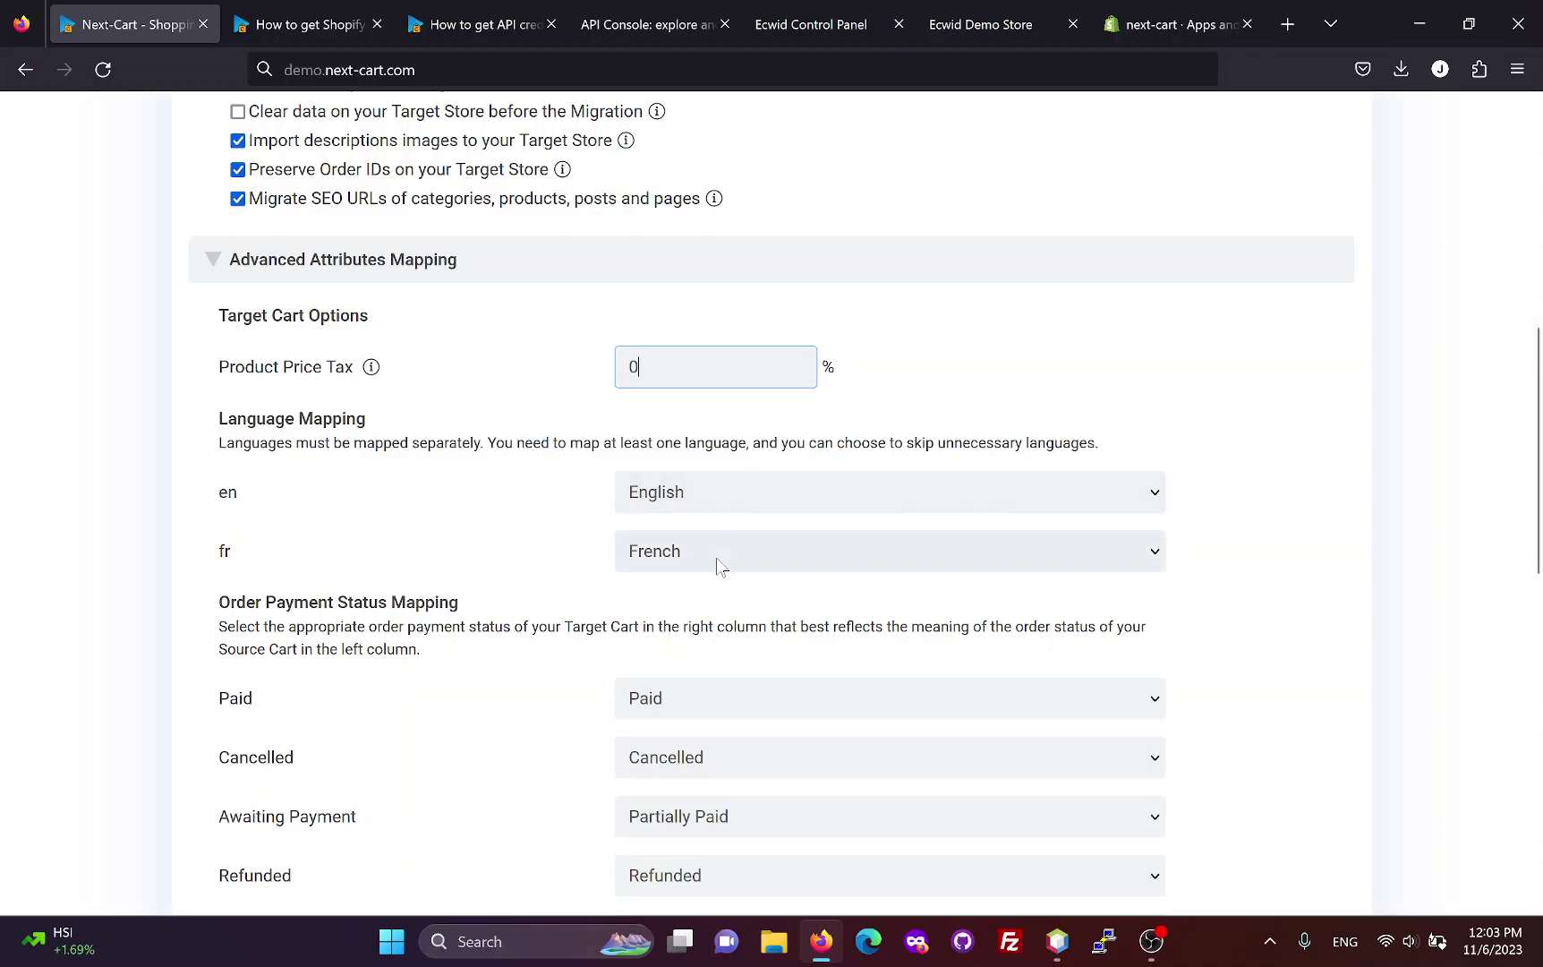
click(708, 506)
click(697, 534)
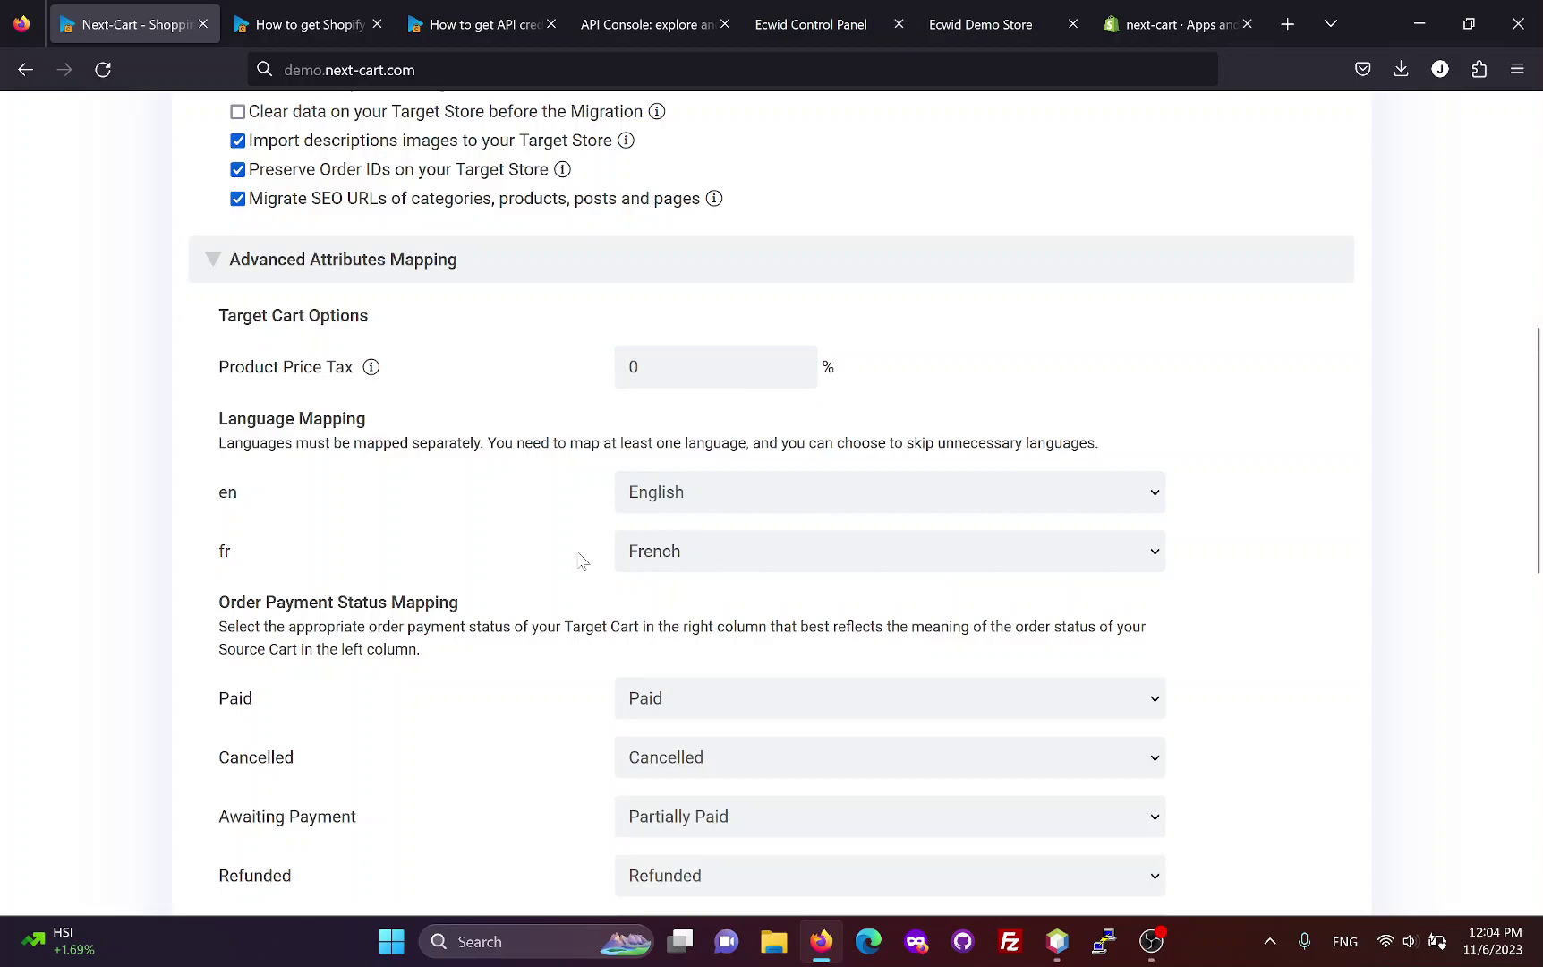
scroll(577, 555, down, 4)
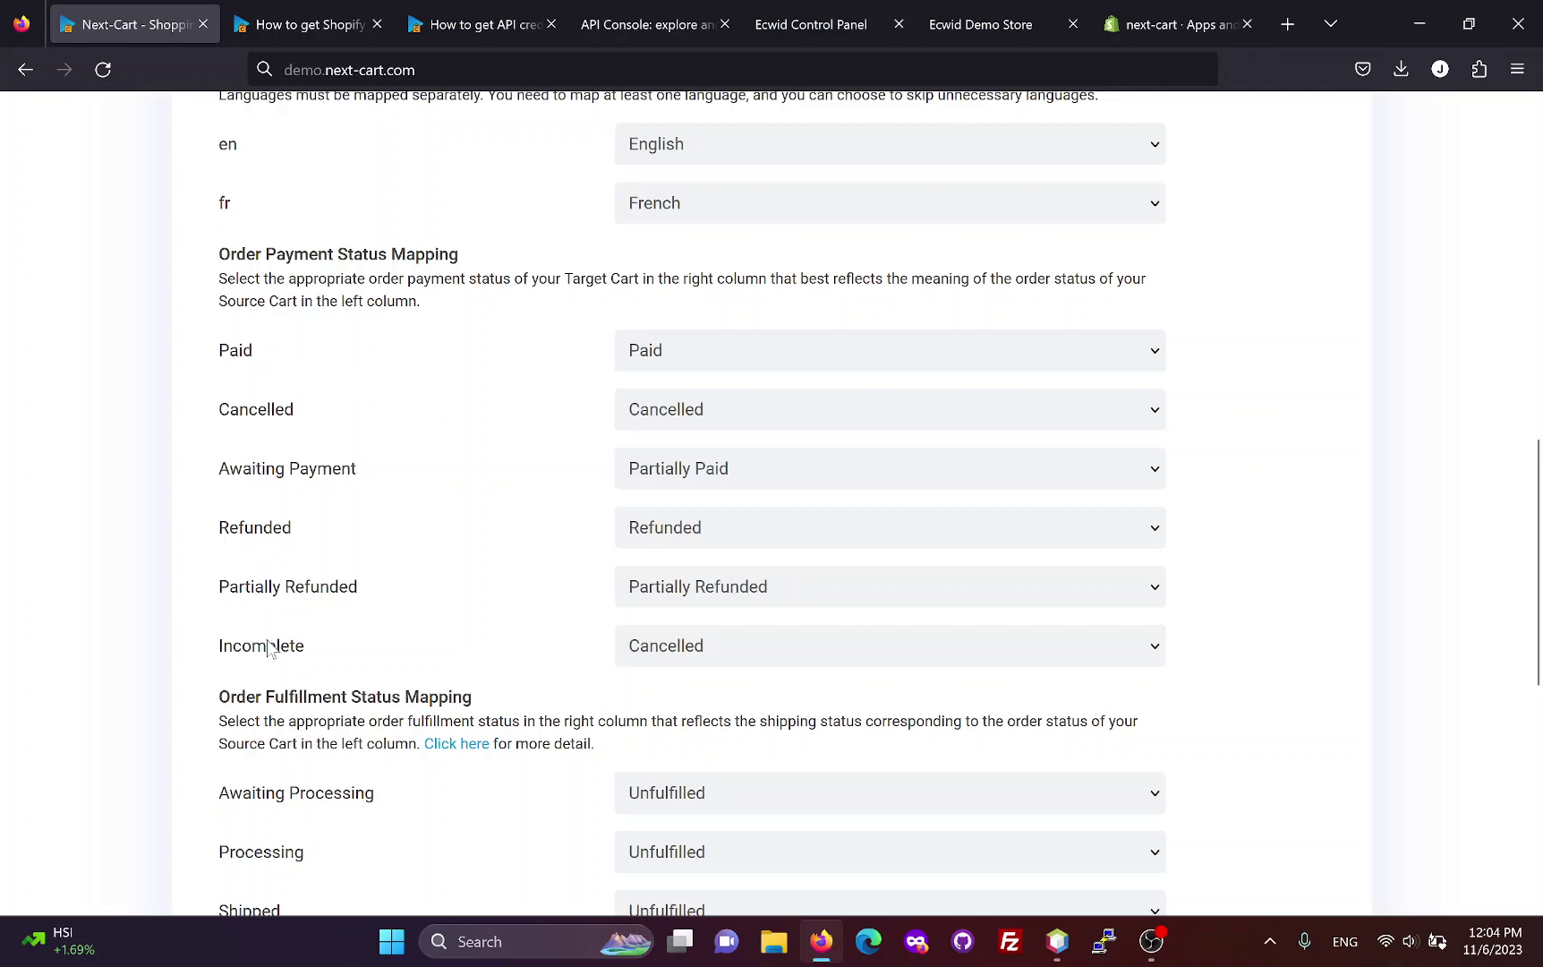
Highlight the Payment Status and Fulfillment Status headings for emphasis, then clear the highlight.
scroll(277, 689, down, 4)
scroll(322, 681, up, 2)
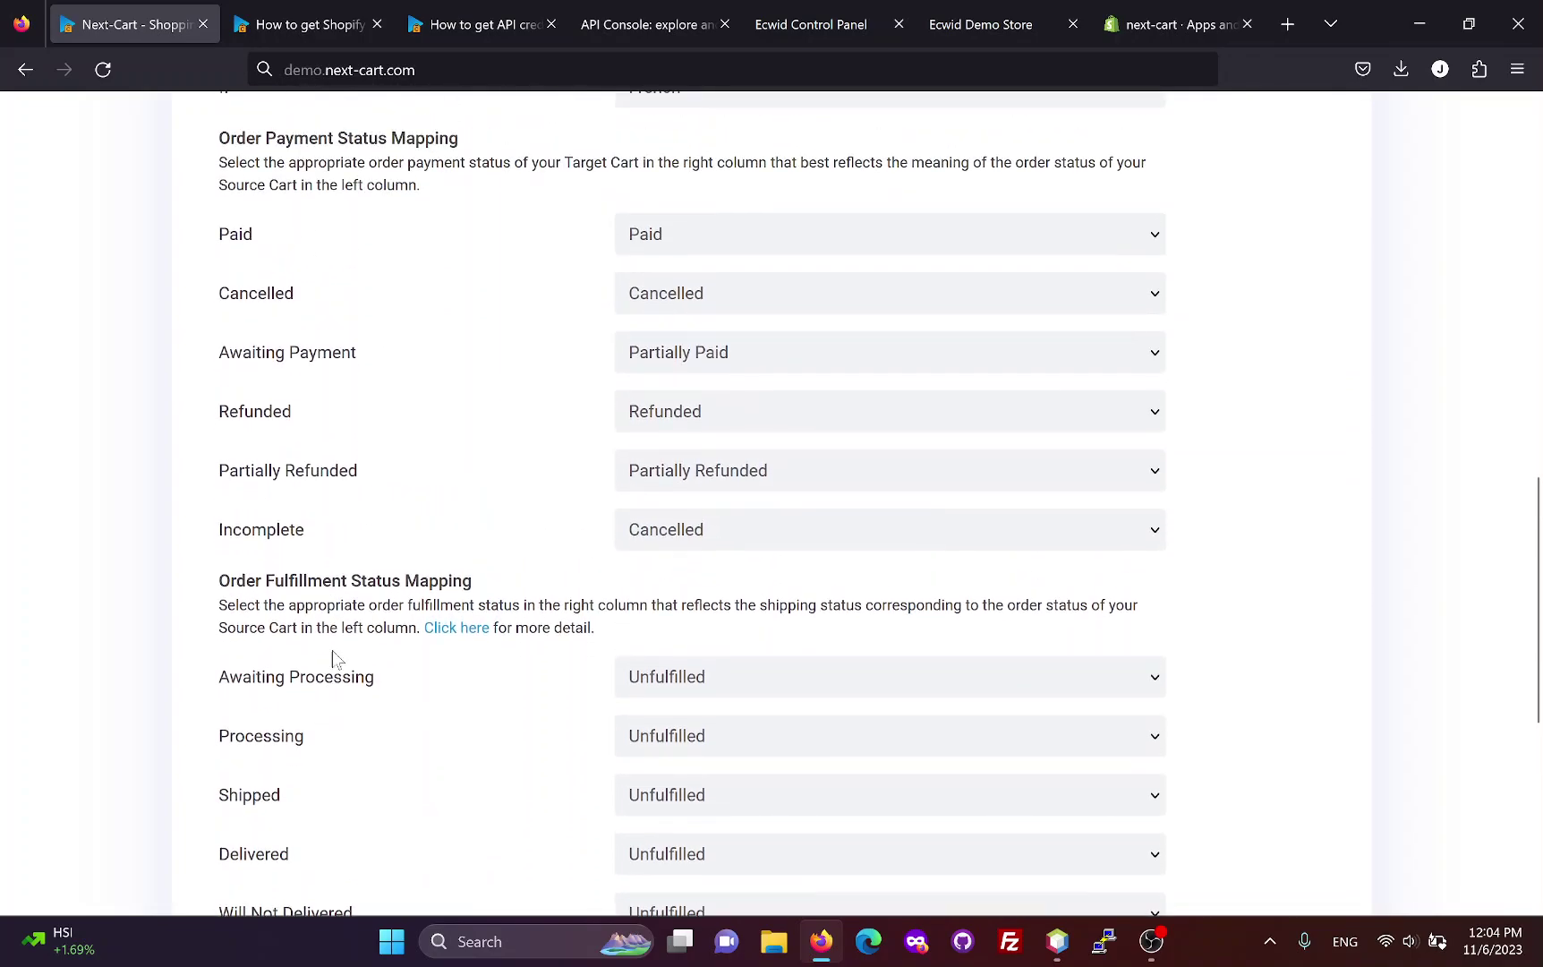
scroll(355, 493, up, 2)
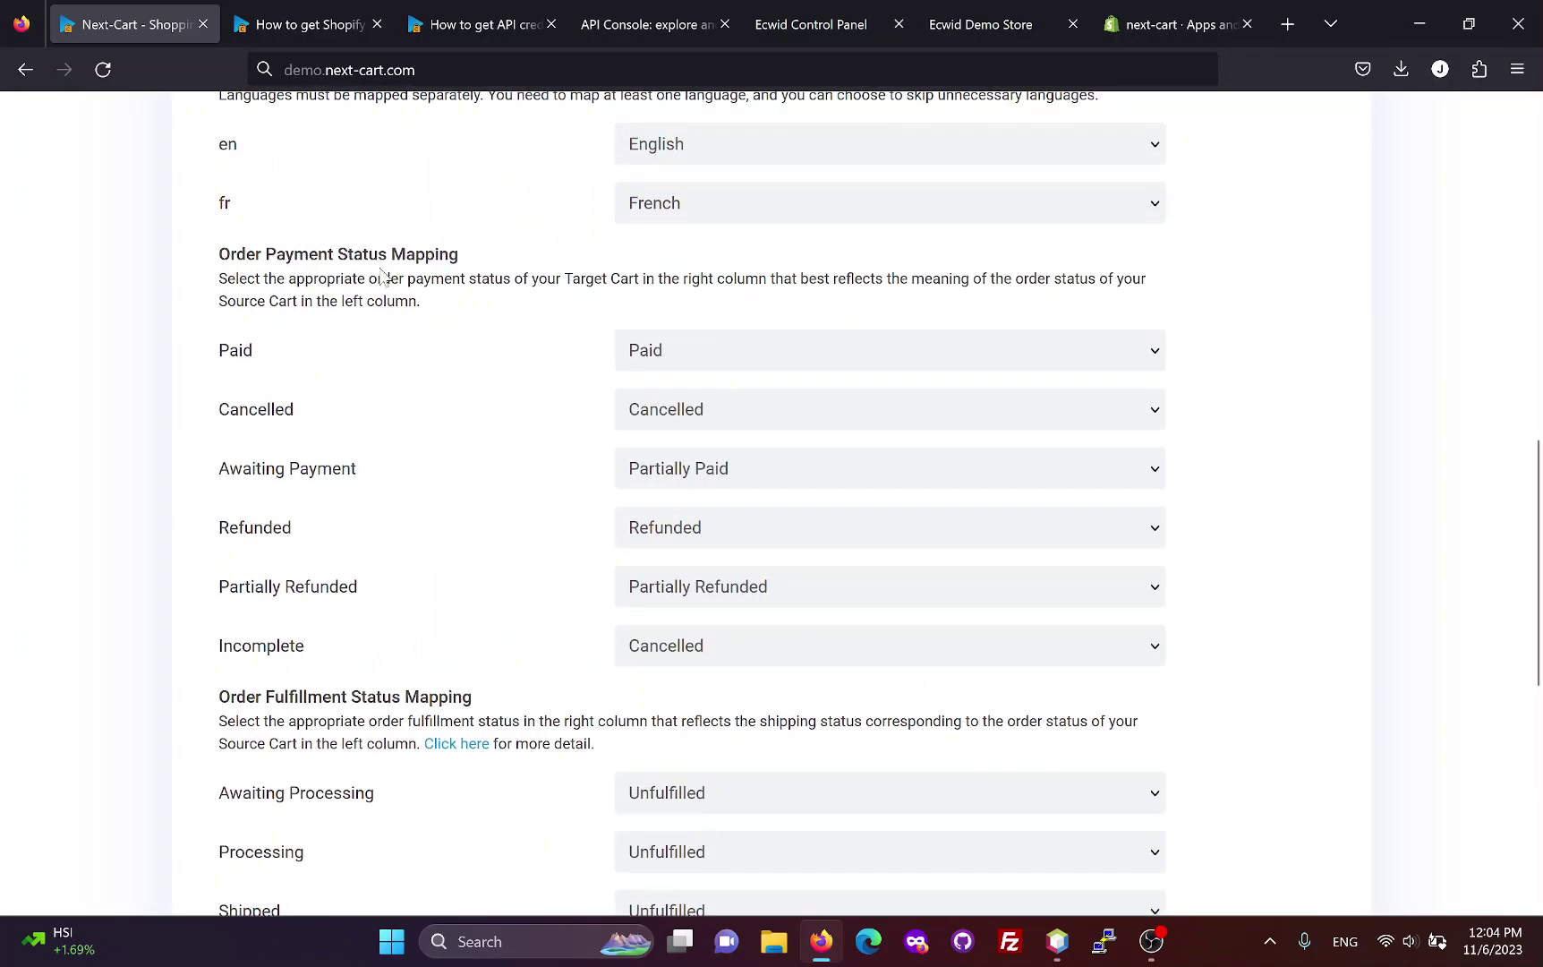
drag(391, 265, 270, 272)
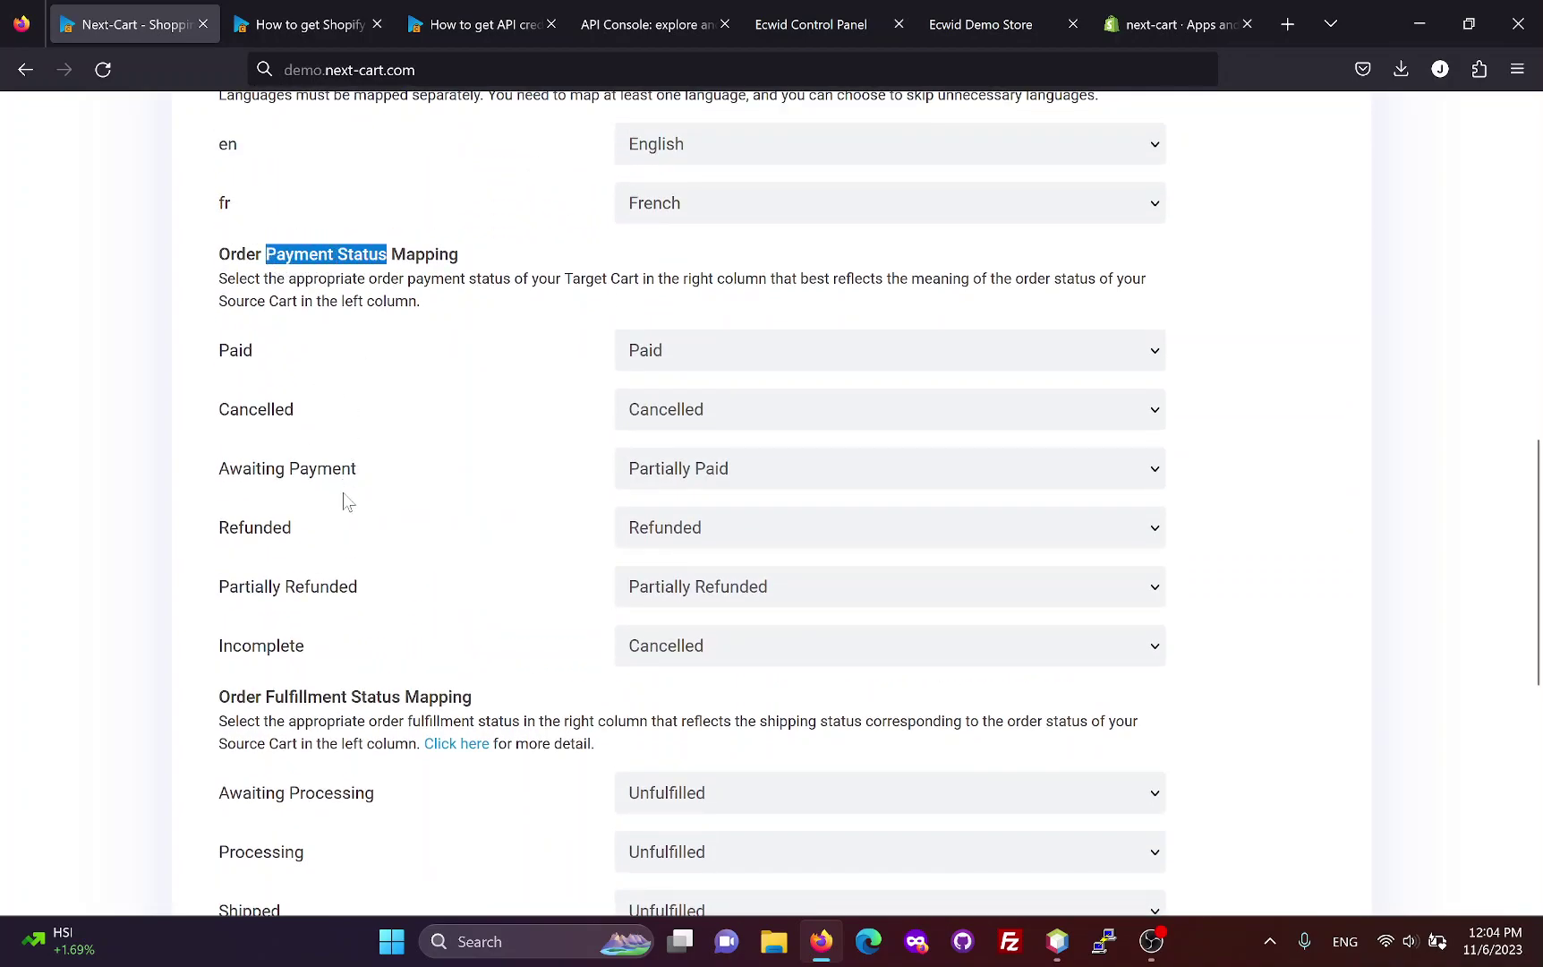
drag(405, 709, 271, 703)
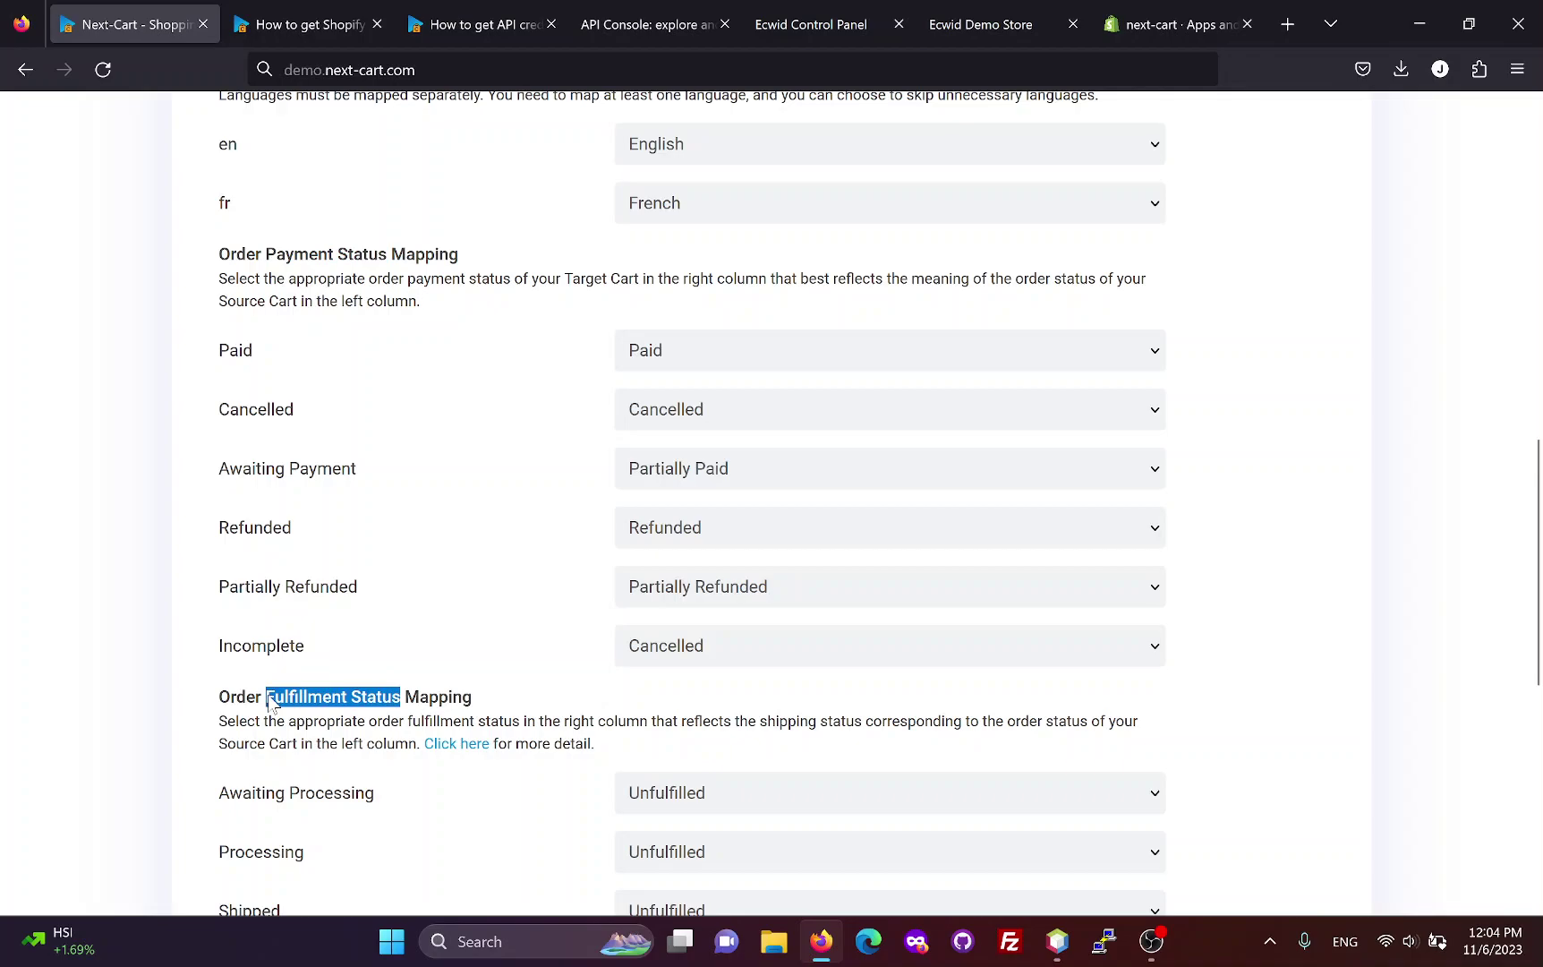
click(460, 637)
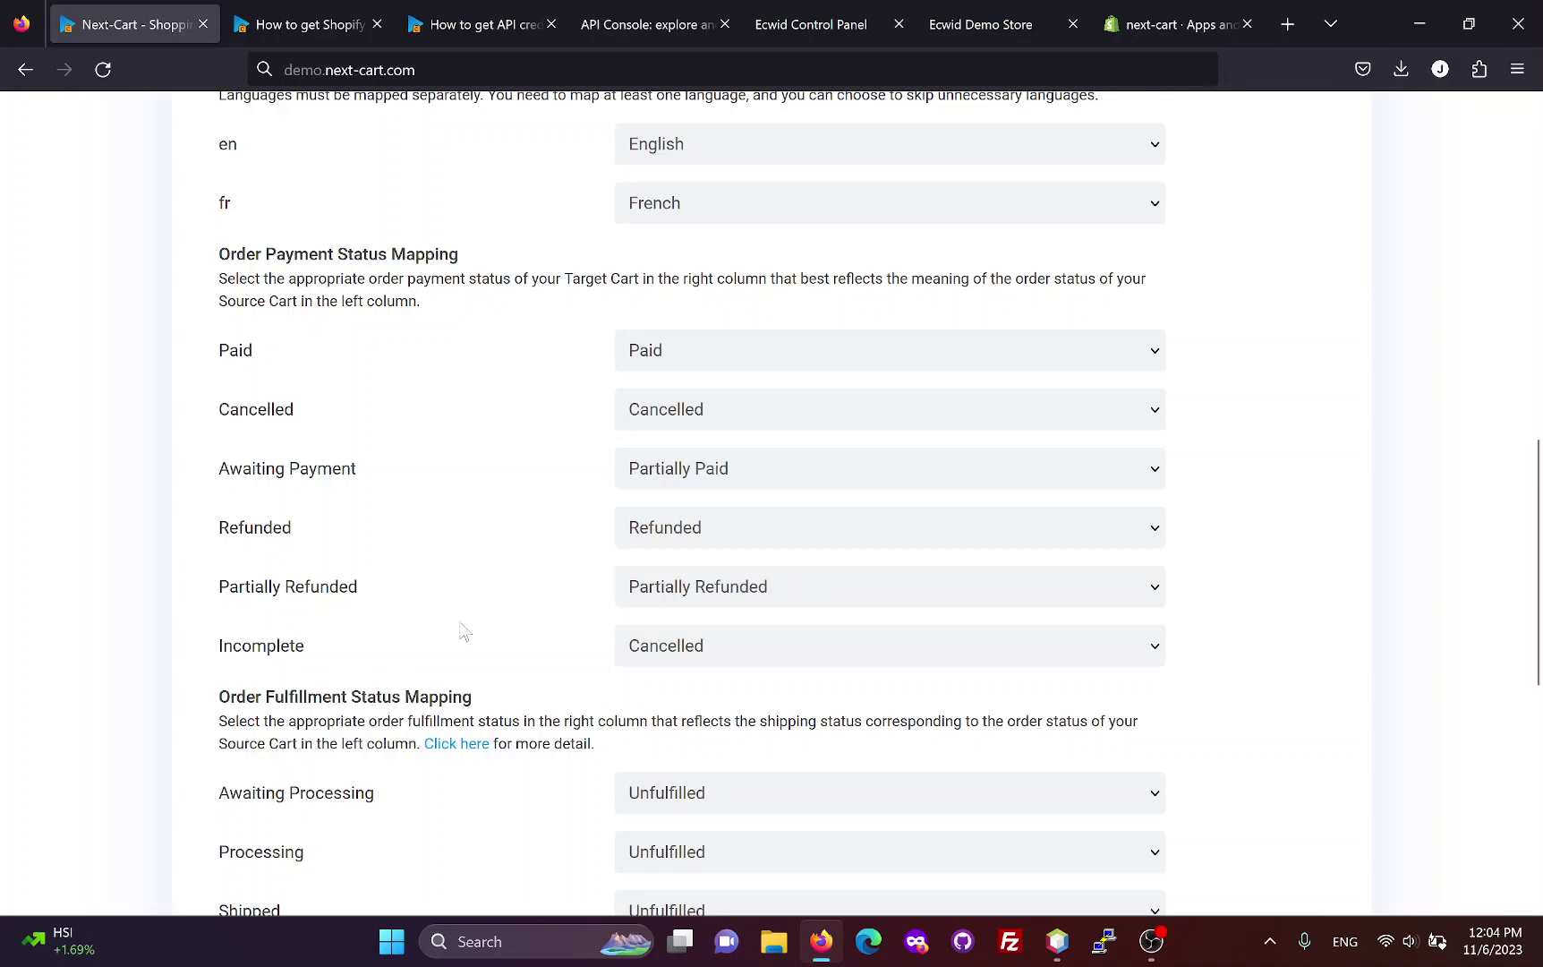
Change the Awaiting Payment mapping from Partially Paid to Pending.
scroll(265, 719, down, 3)
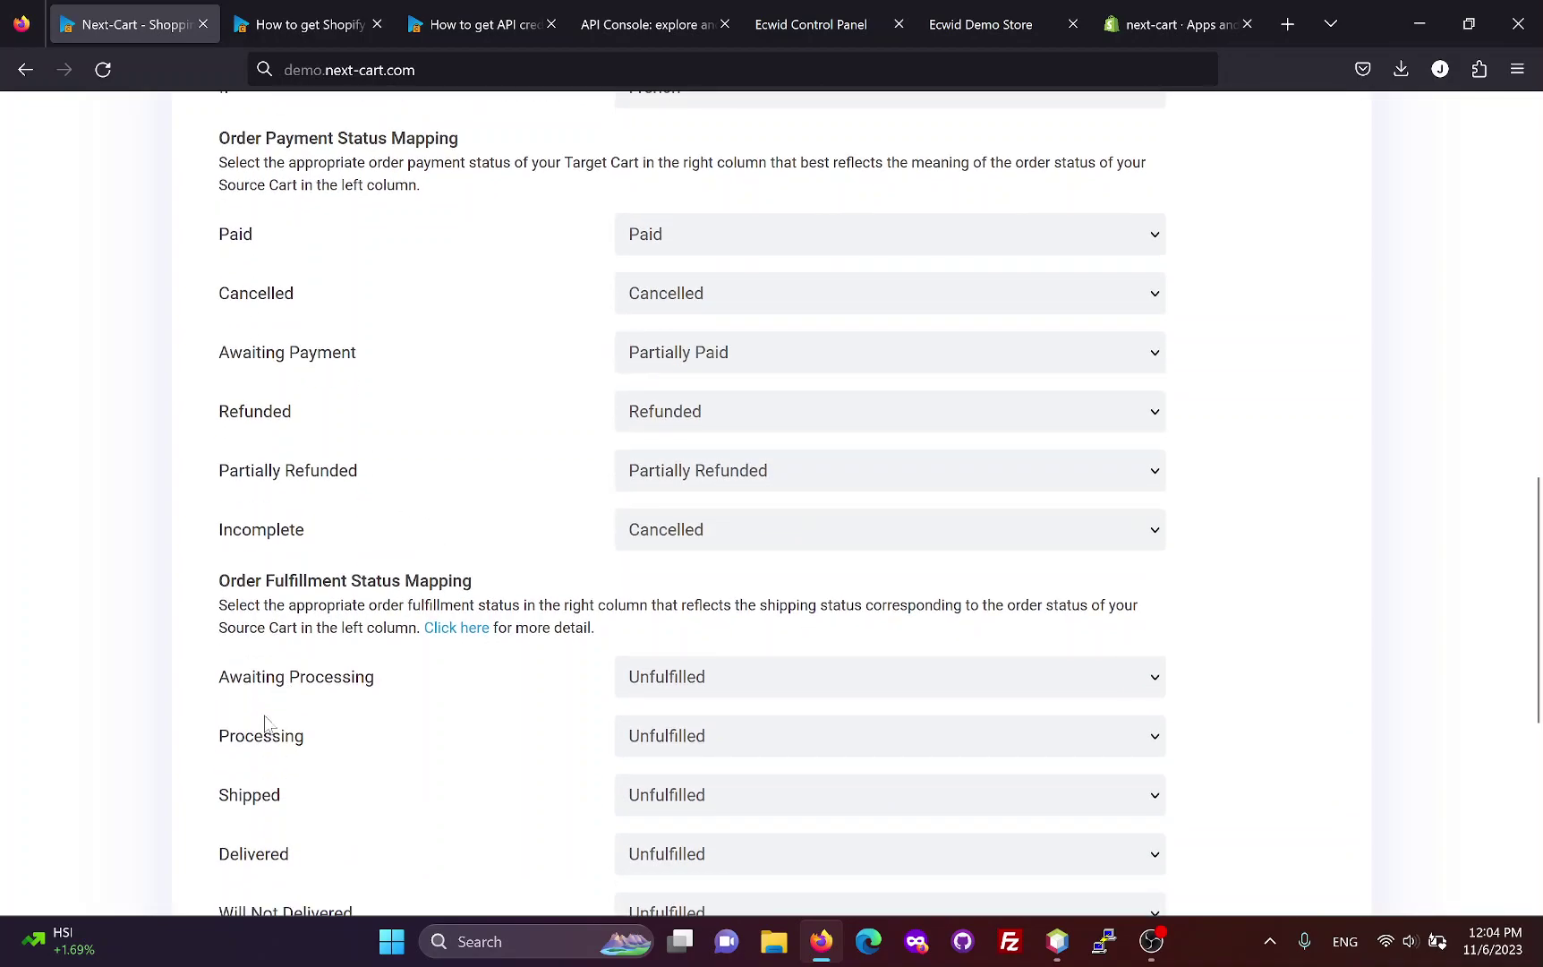
scroll(268, 778, down, 1)
scroll(296, 716, up, 3)
click(734, 351)
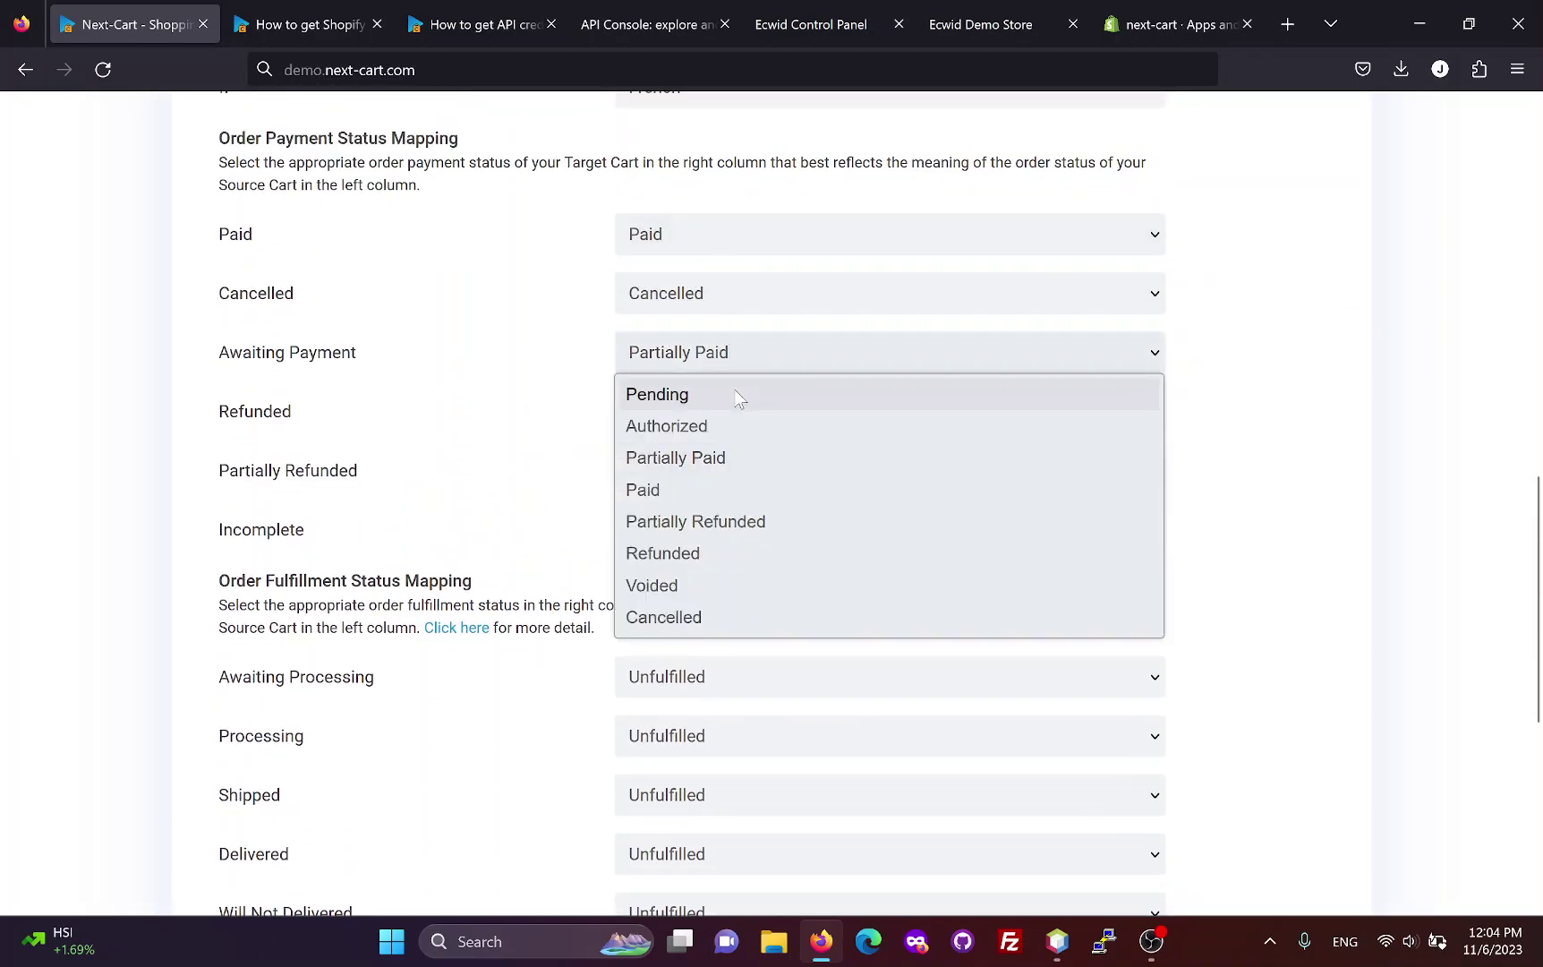
click(736, 396)
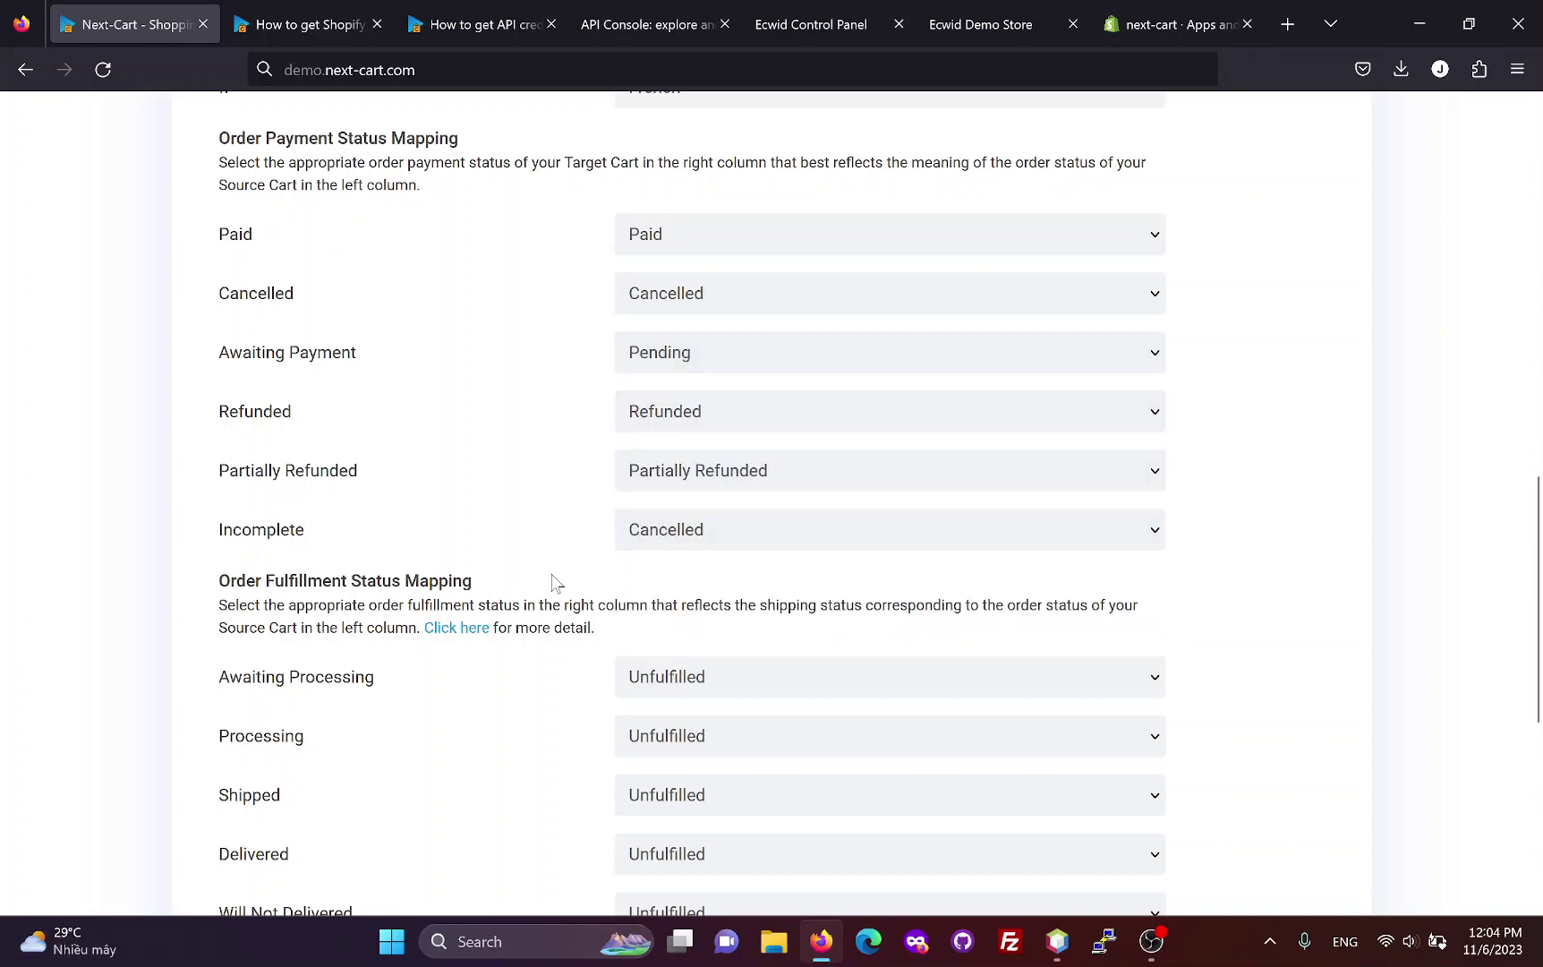
scroll(560, 582, down, 3)
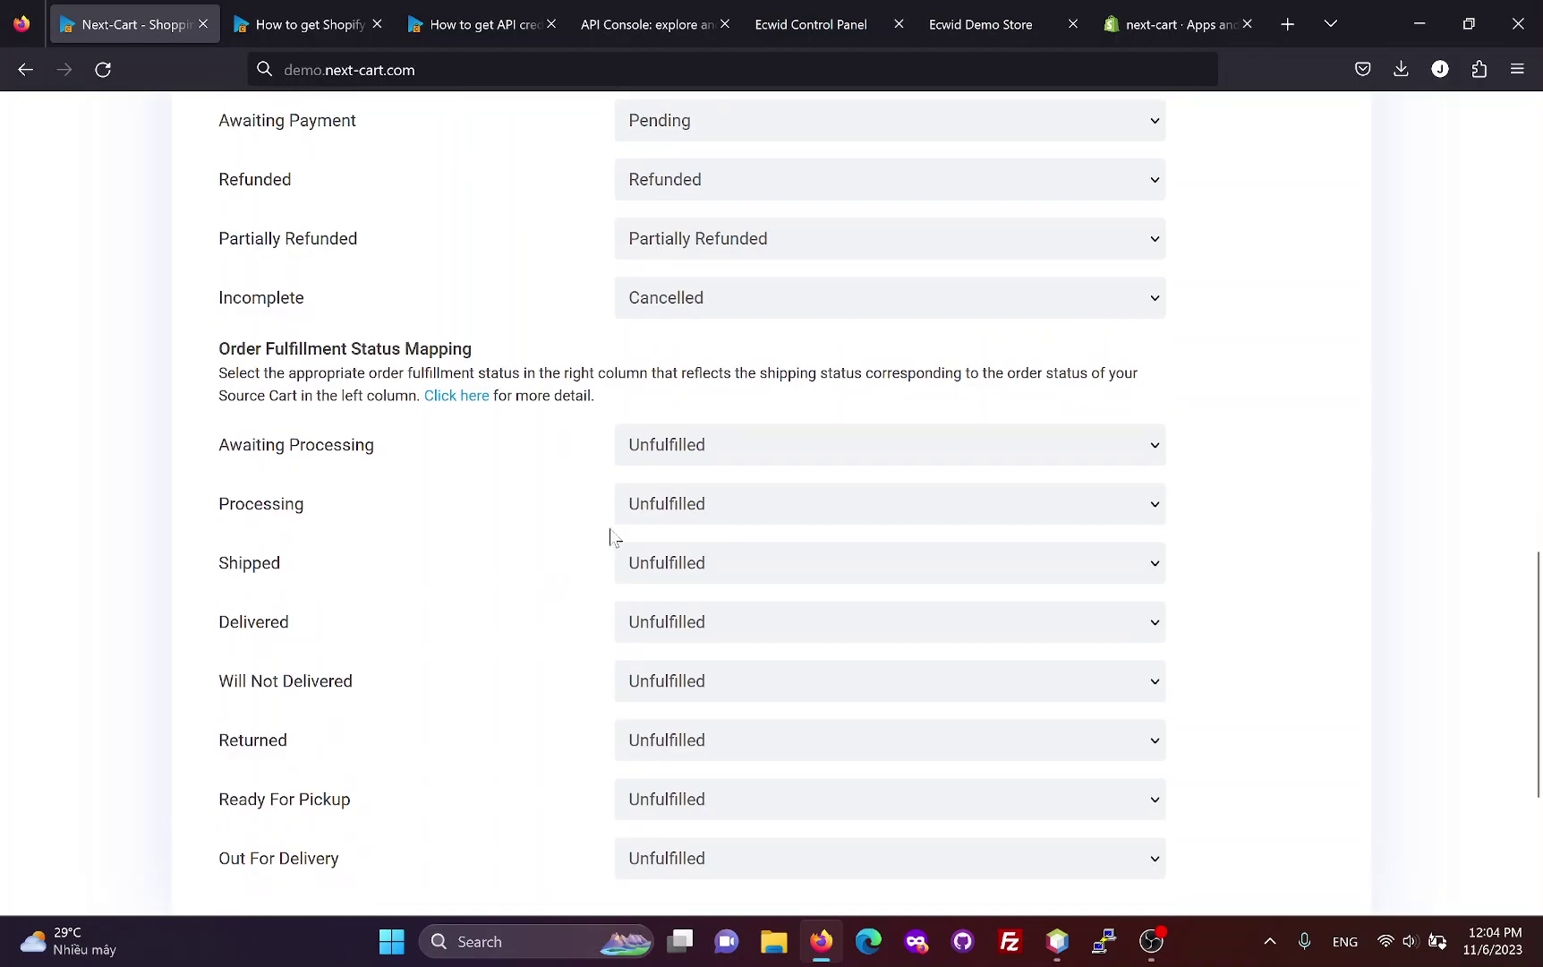
Map Processing to Partially Fulfilled, and Shipped and Delivered to Fulfilled.
click(649, 516)
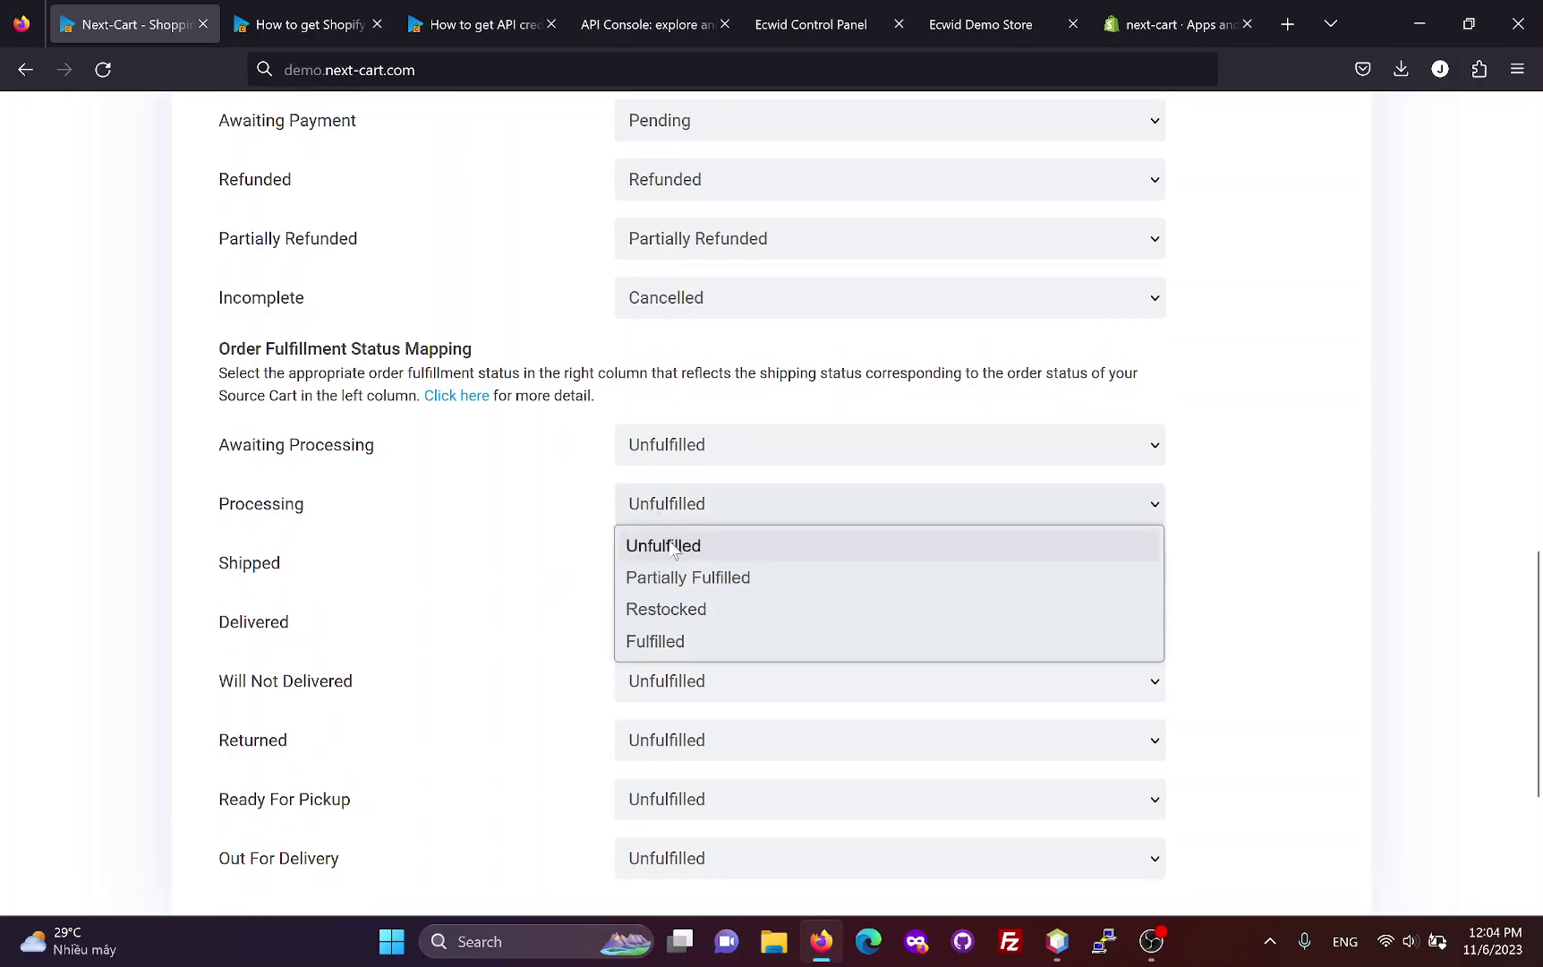
click(687, 577)
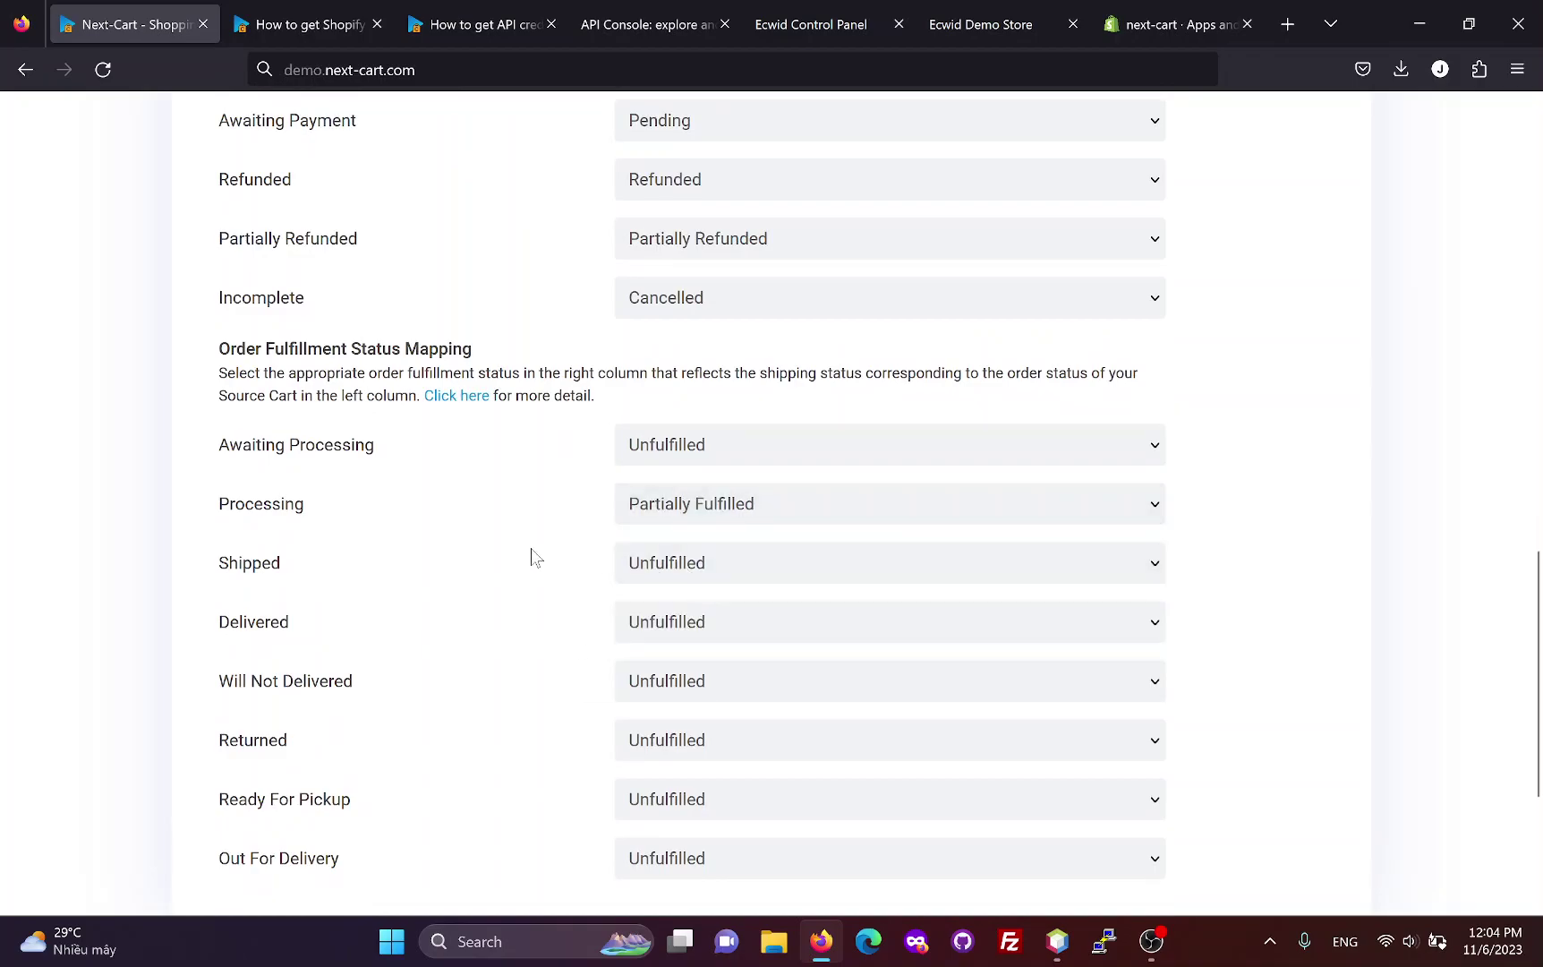
scroll(537, 558, down, 2)
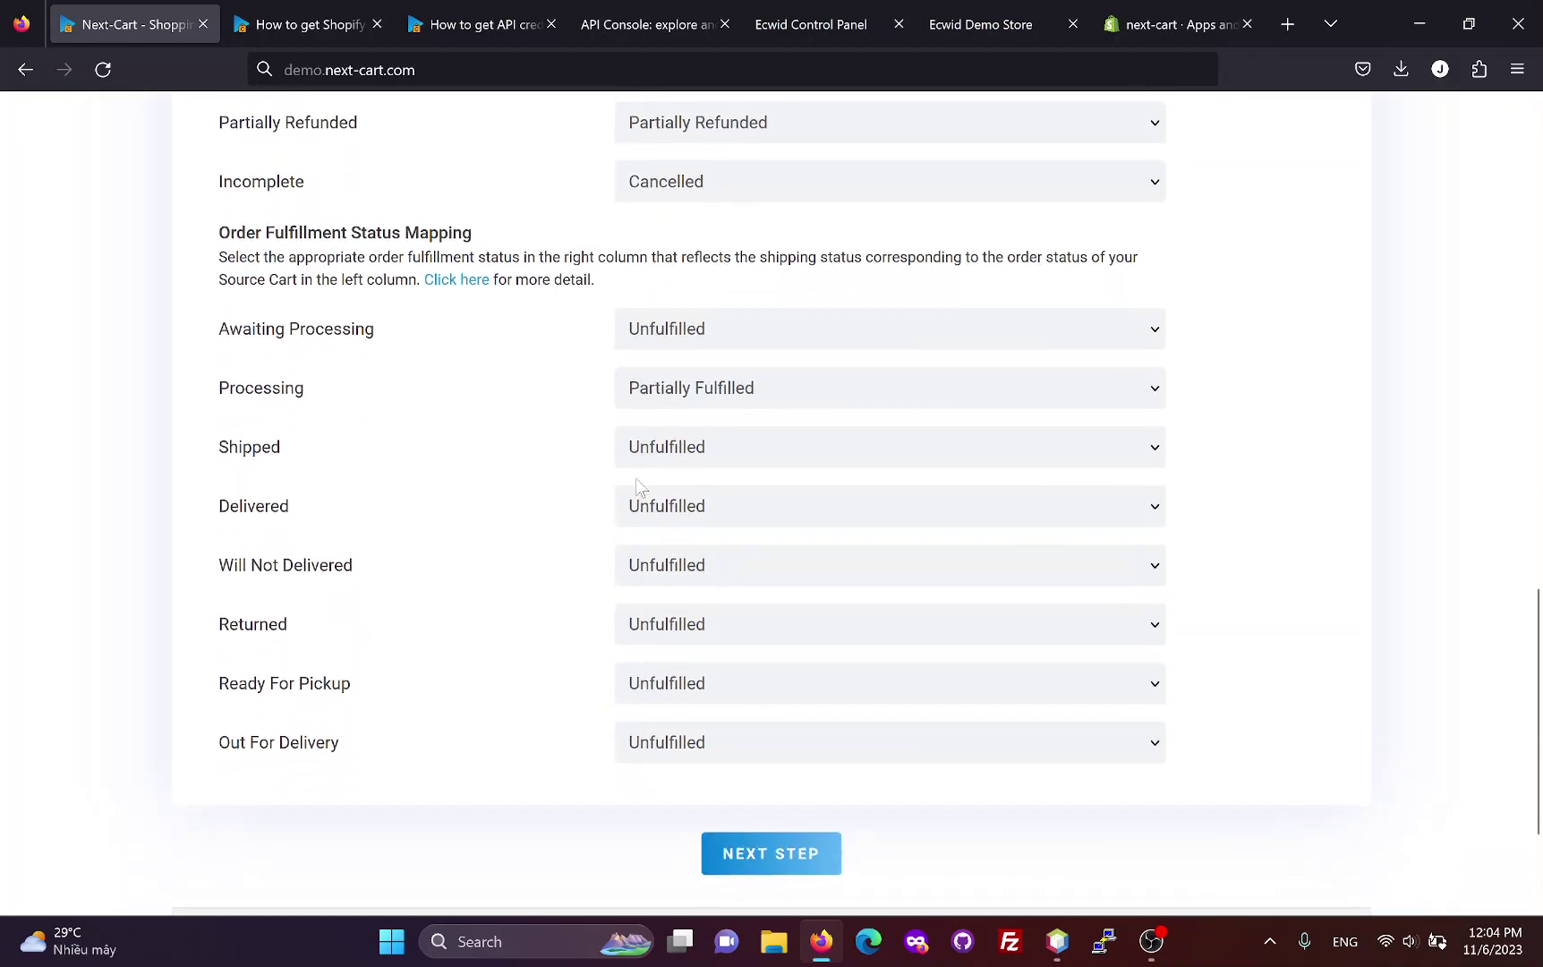
click(685, 449)
click(678, 583)
click(711, 508)
click(649, 644)
Map Ready For Pickup and Out For Delivery to Partially Fulfilled, then start the migration.
click(723, 695)
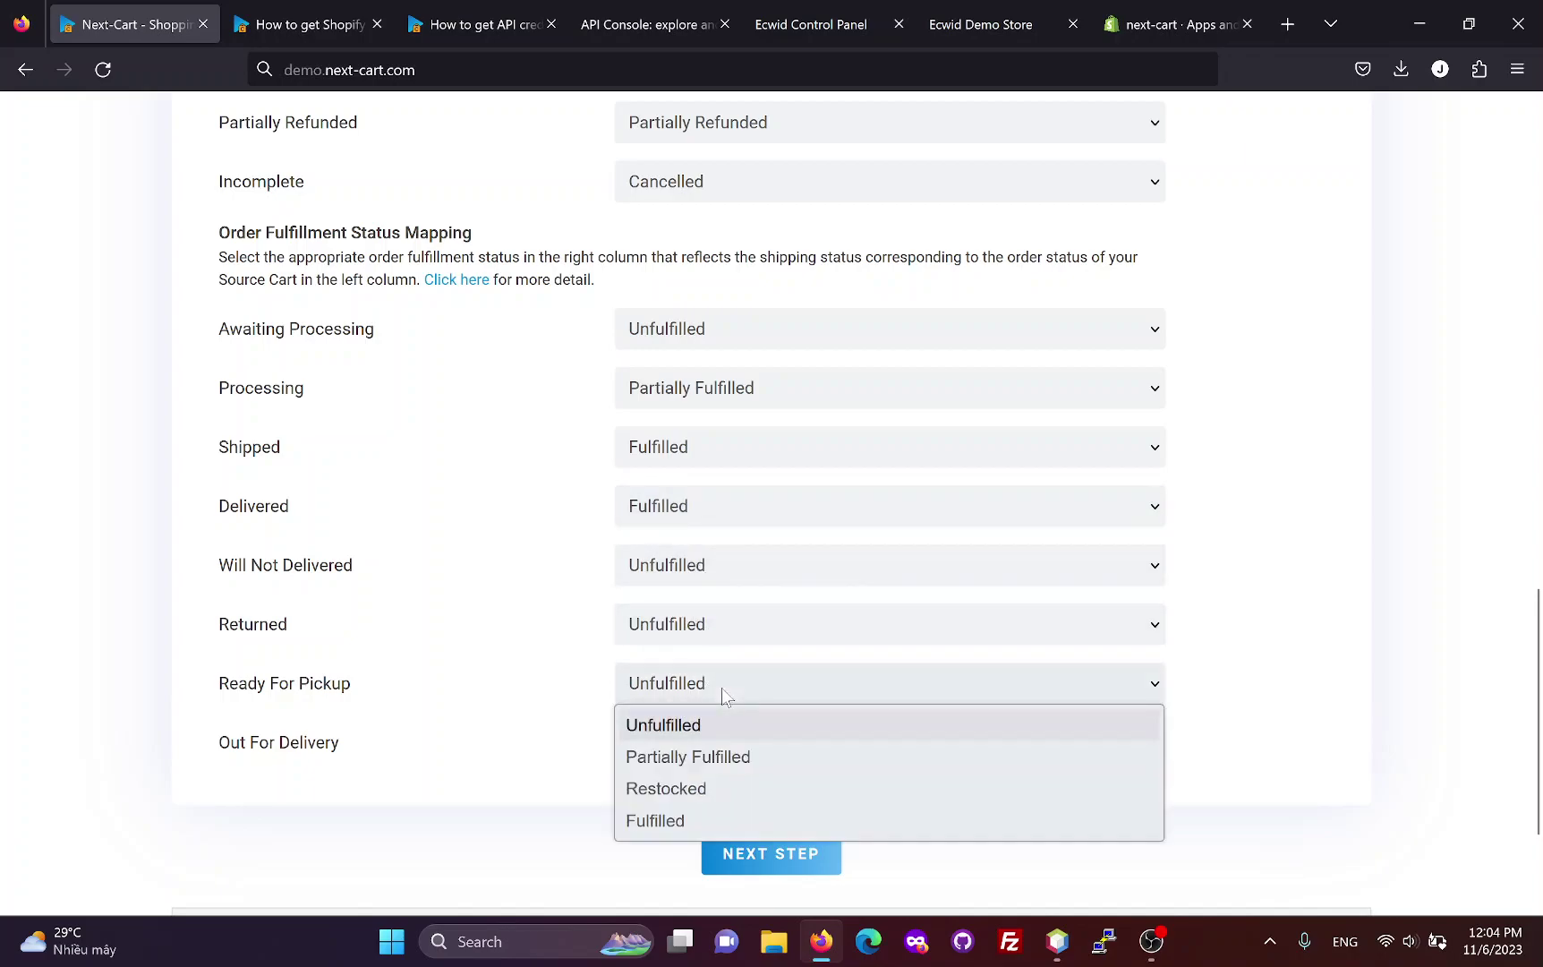
click(714, 751)
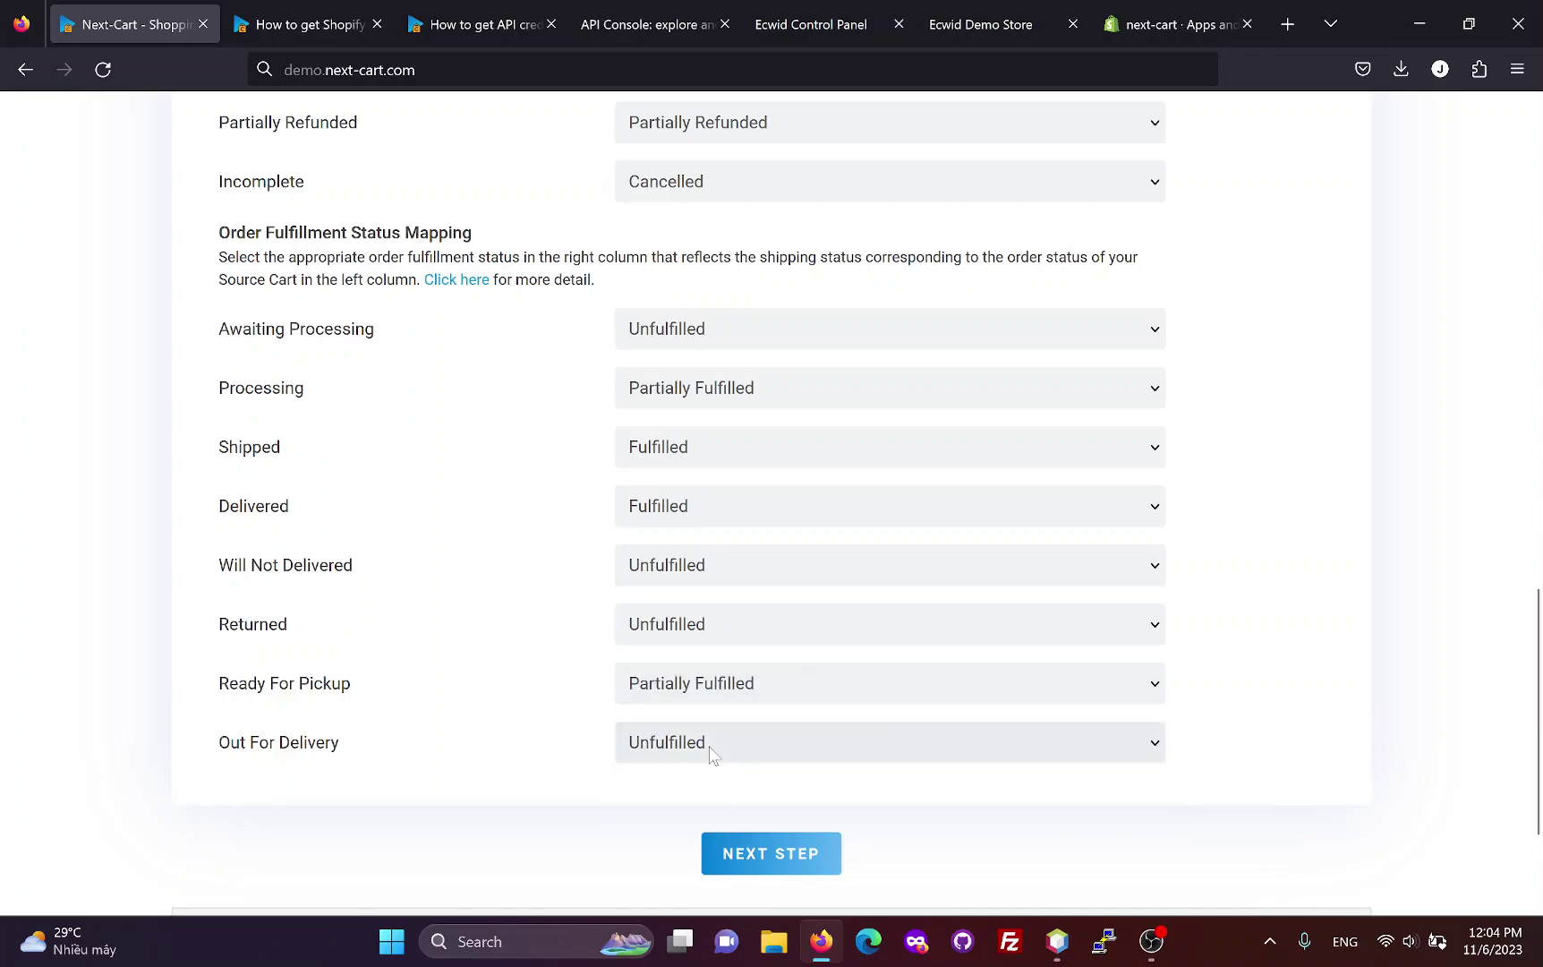
click(711, 748)
click(721, 812)
click(771, 855)
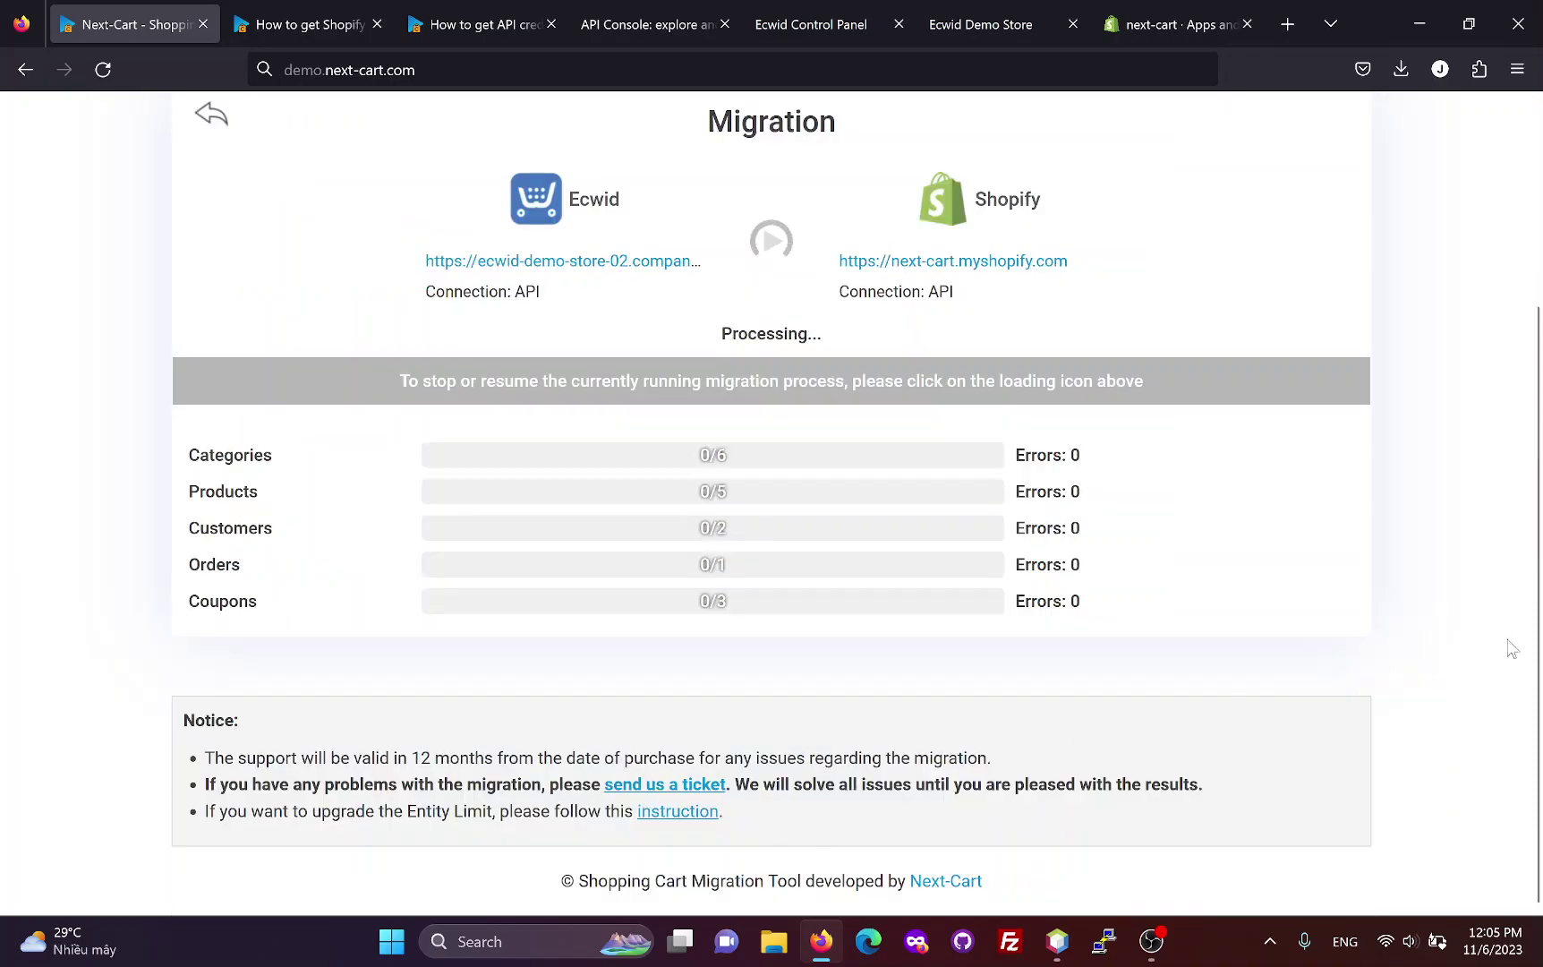
Follow the migration progress as categories finish, 6 of 6 with no errors.
drag(1532, 627, 1532, 491)
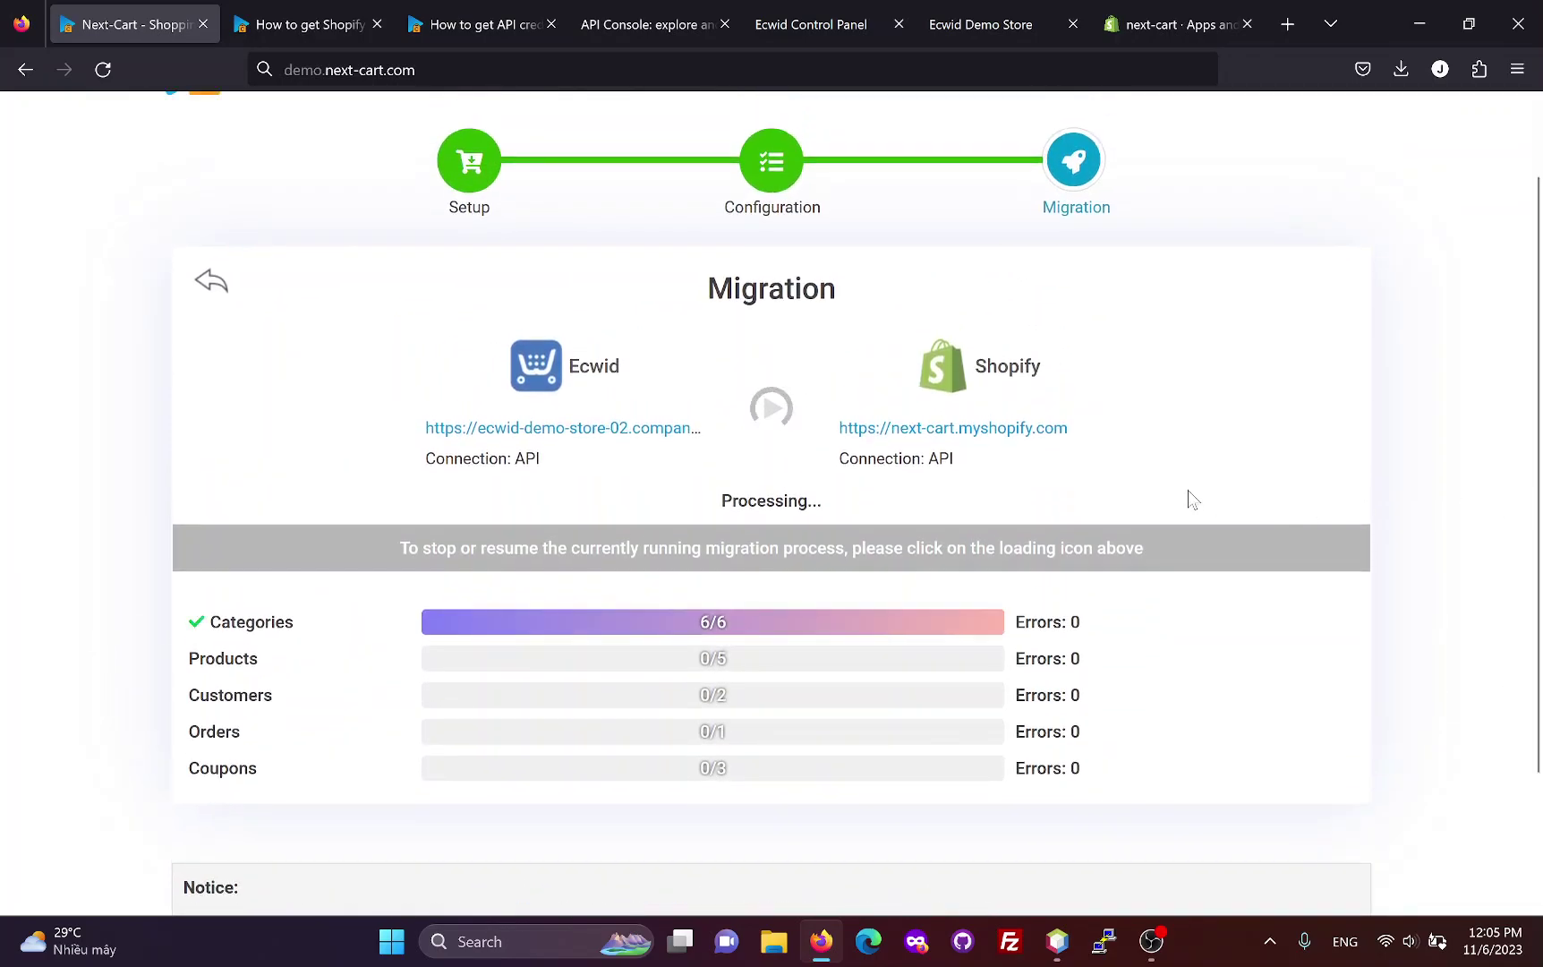
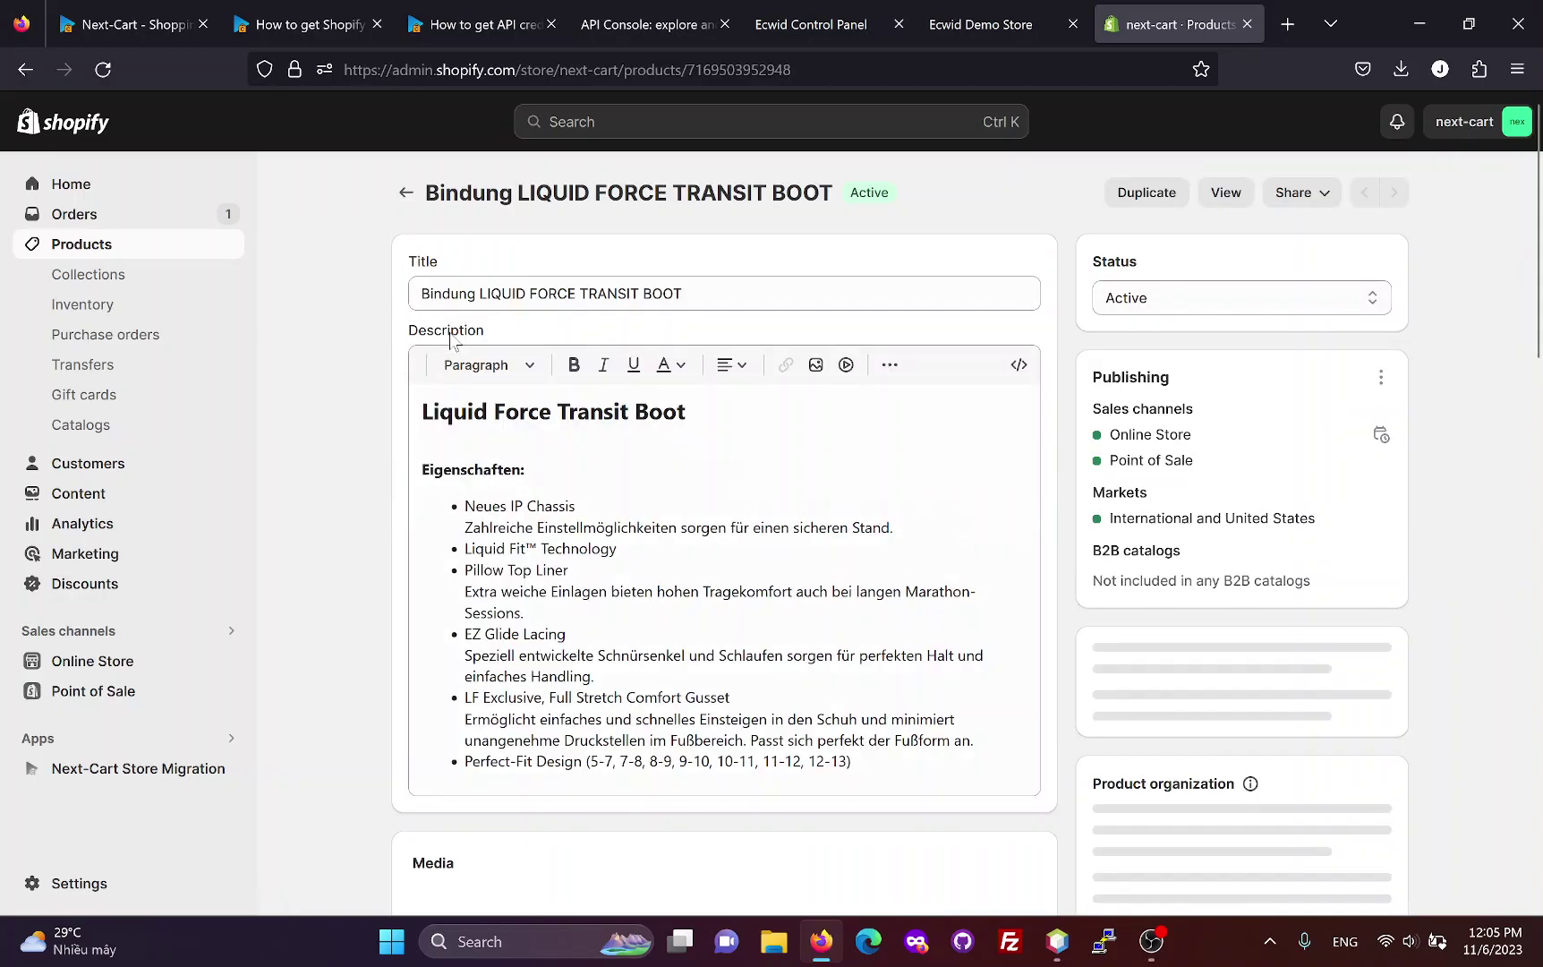
scroll(816, 524, down, 4)
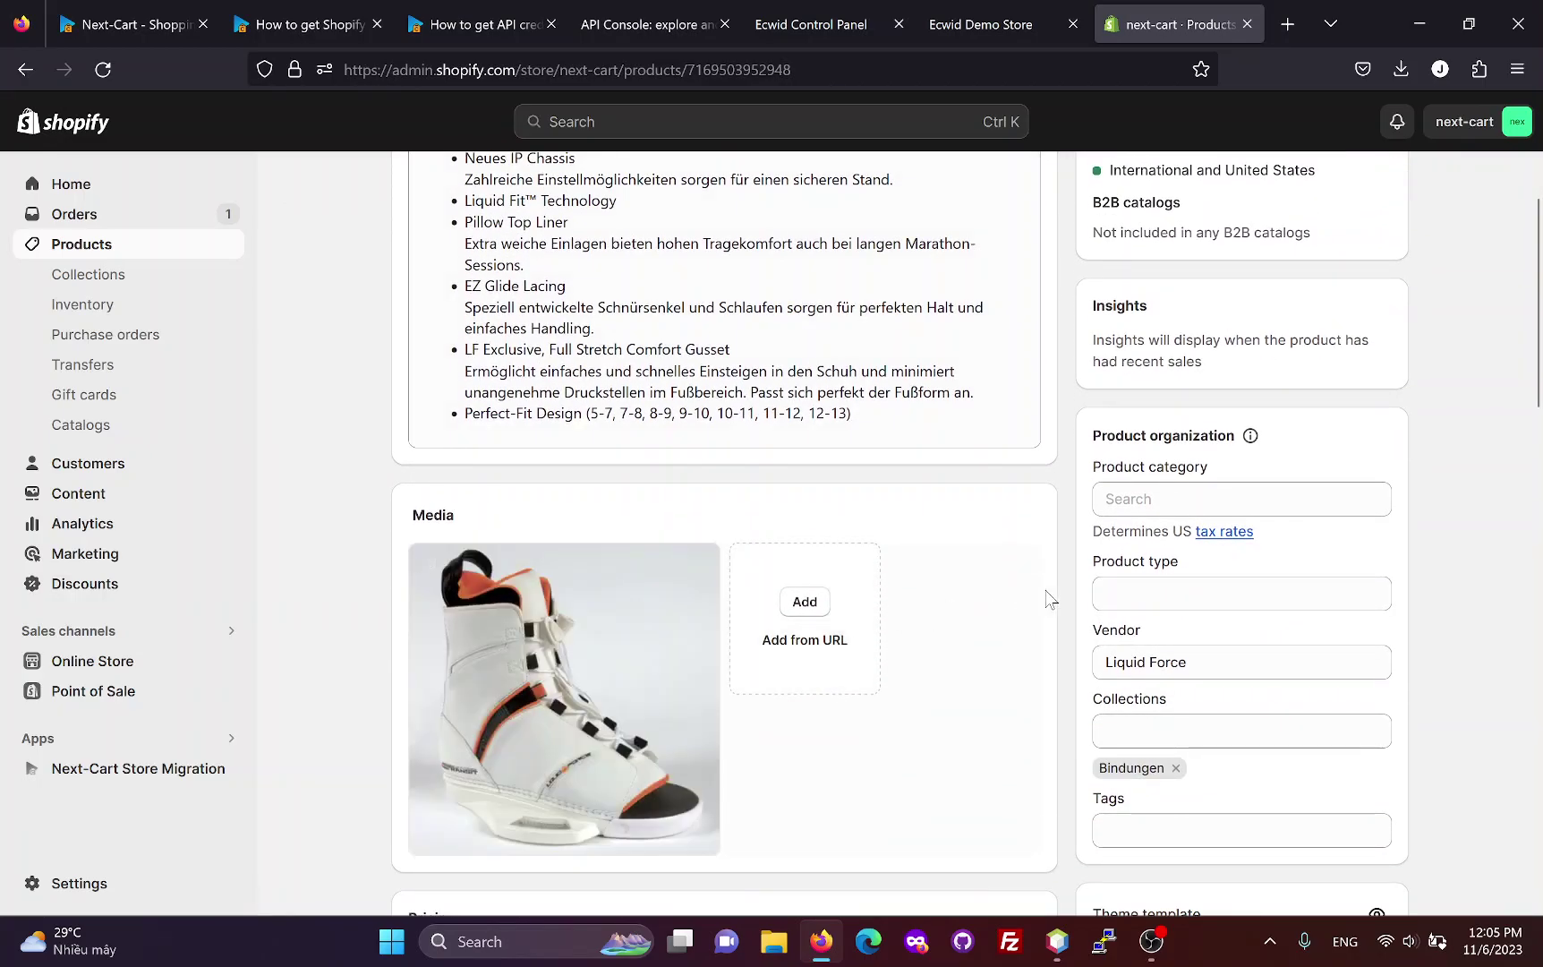
scroll(723, 528, down, 1)
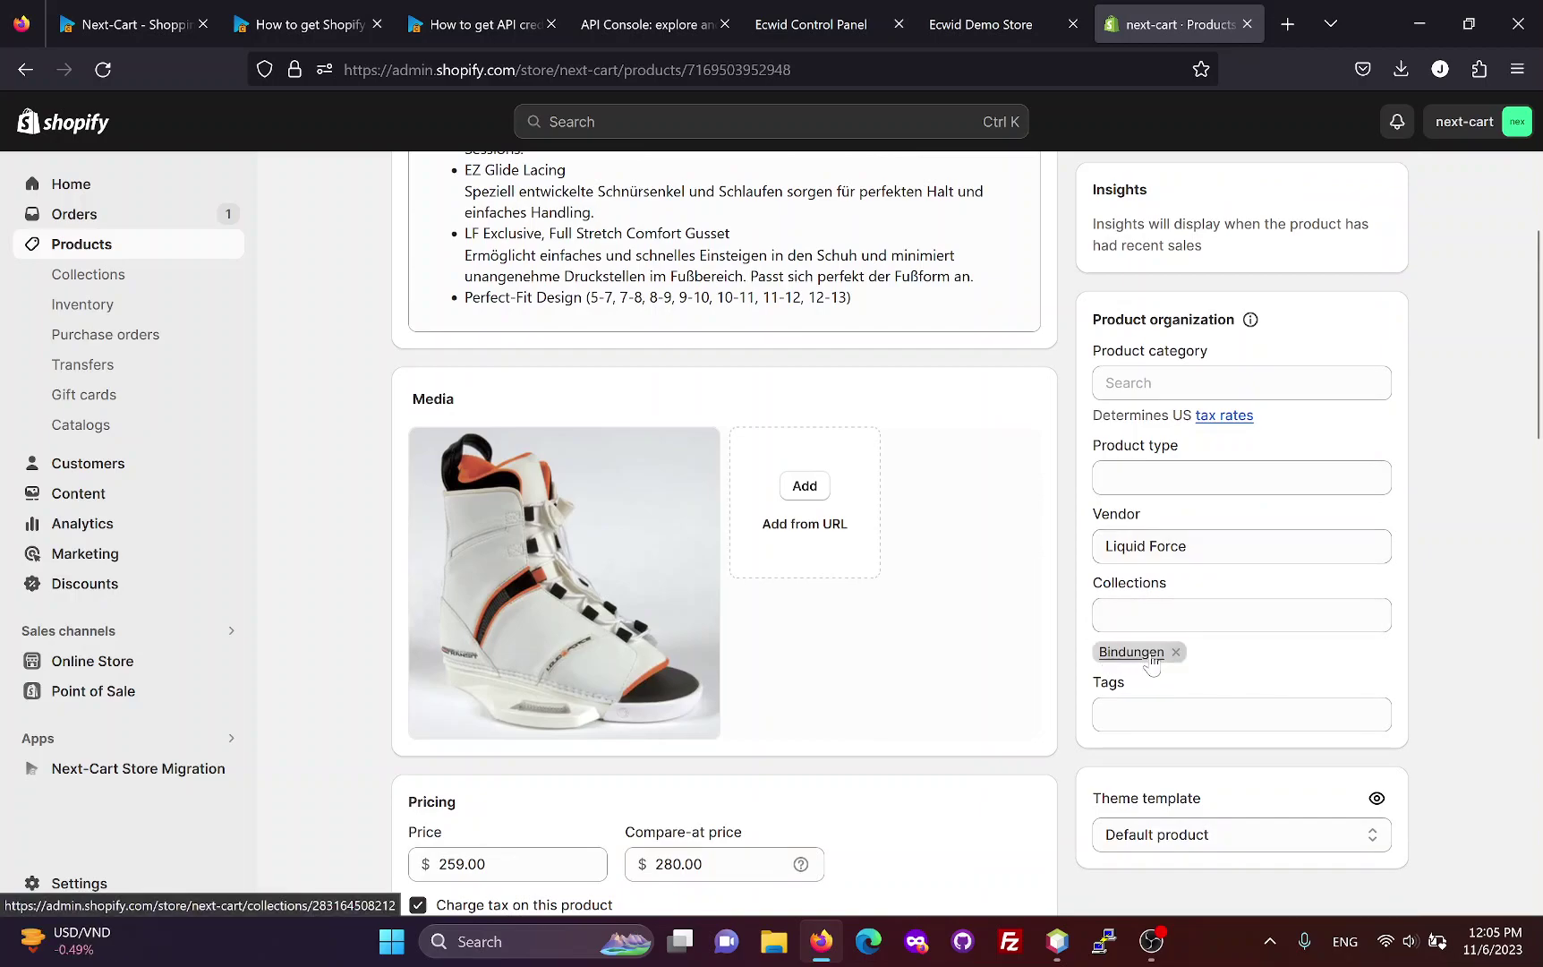
scroll(1062, 685, down, 1)
scroll(1062, 685, down, 1)
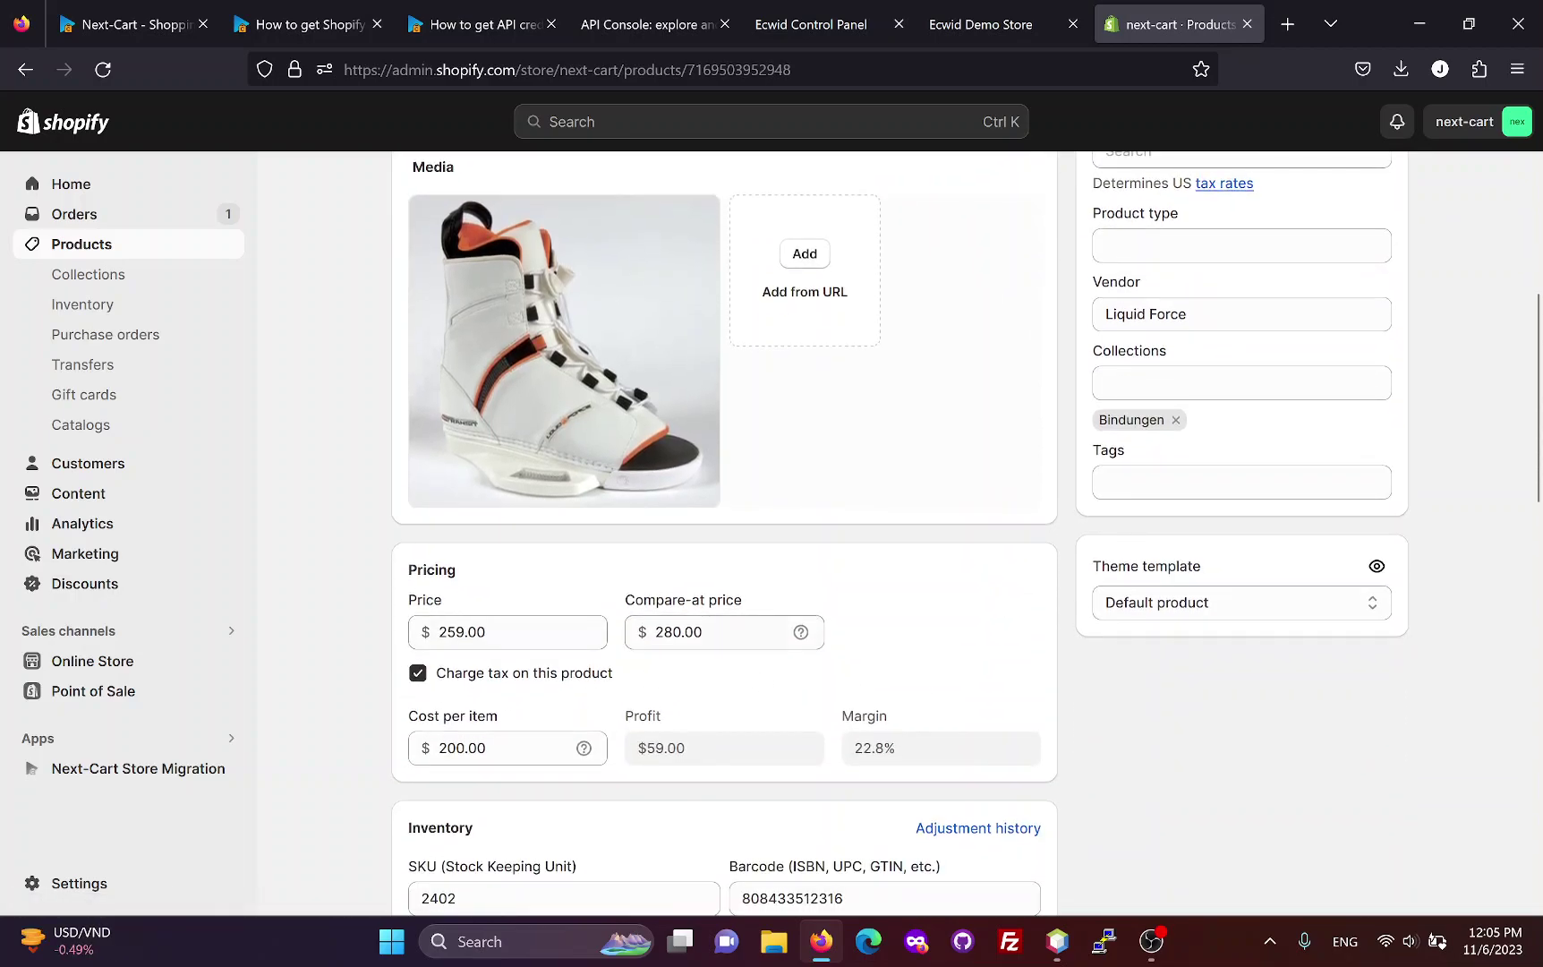
scroll(794, 689, down, 4)
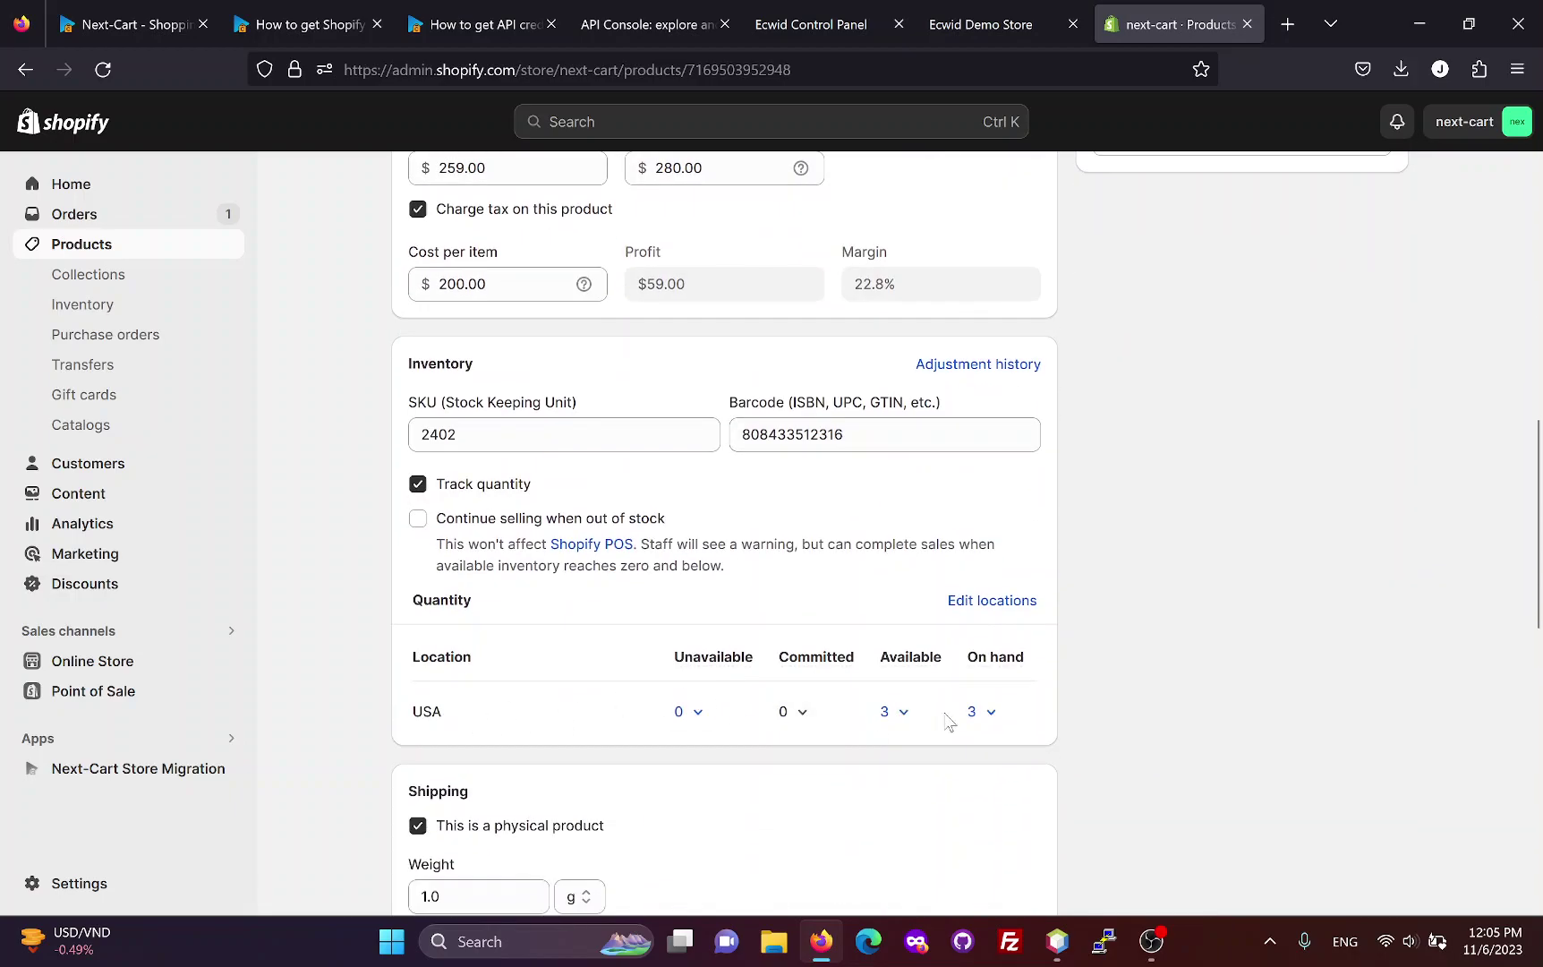
scroll(565, 709, down, 2)
scroll(713, 699, down, 4)
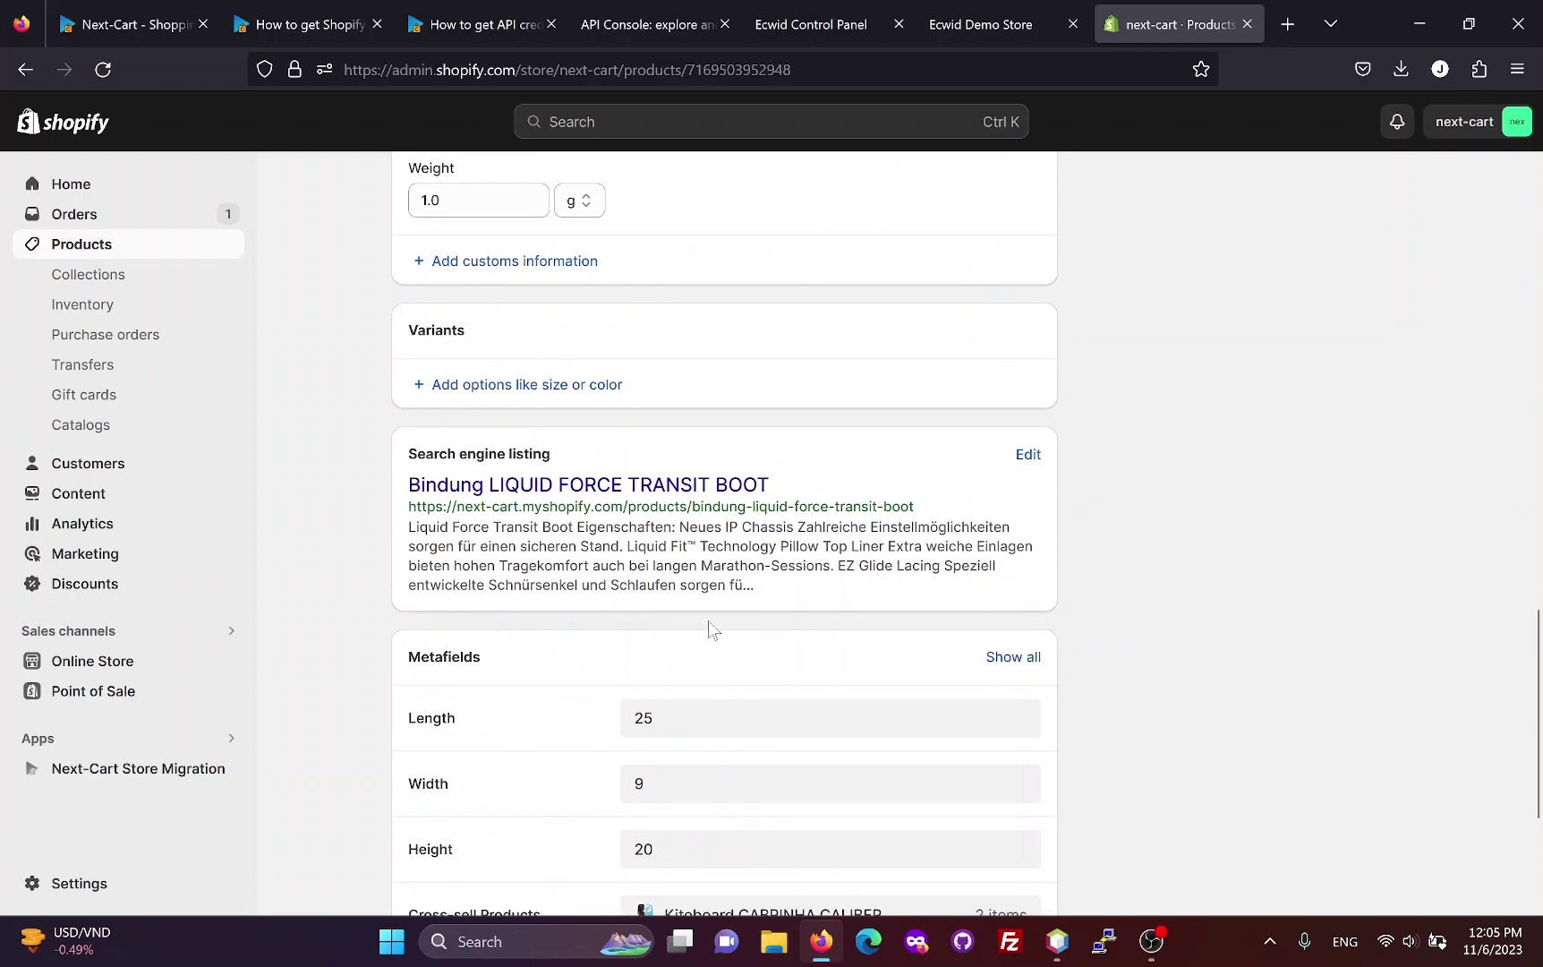
scroll(708, 621, down, 1)
scroll(714, 581, down, 1)
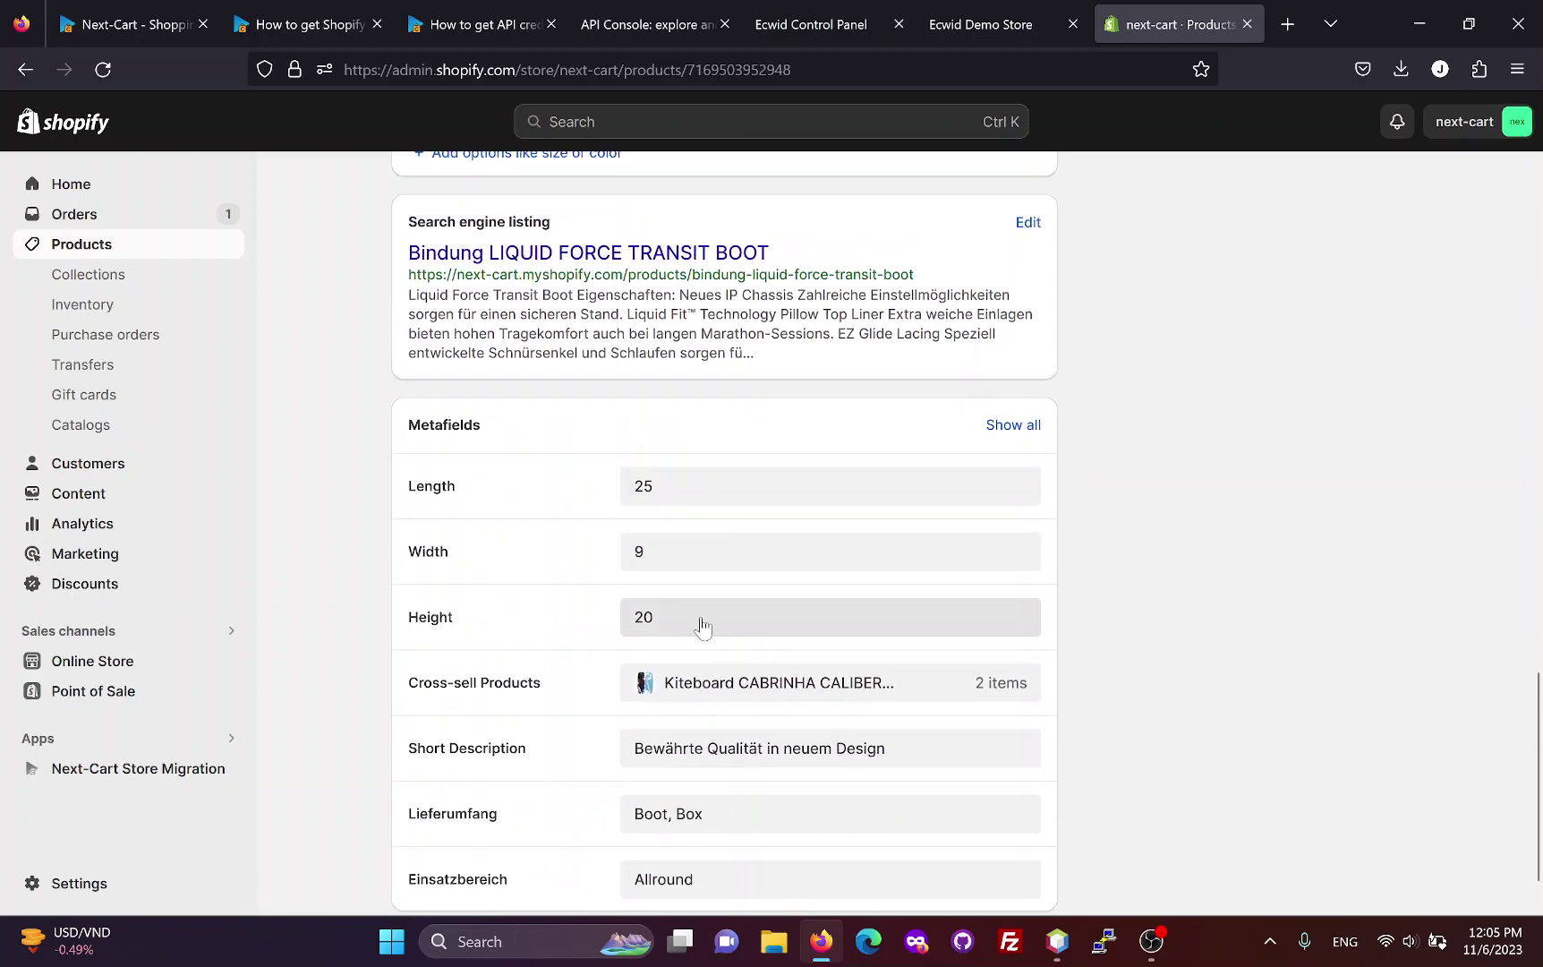
scroll(707, 618, down, 1)
click(788, 618)
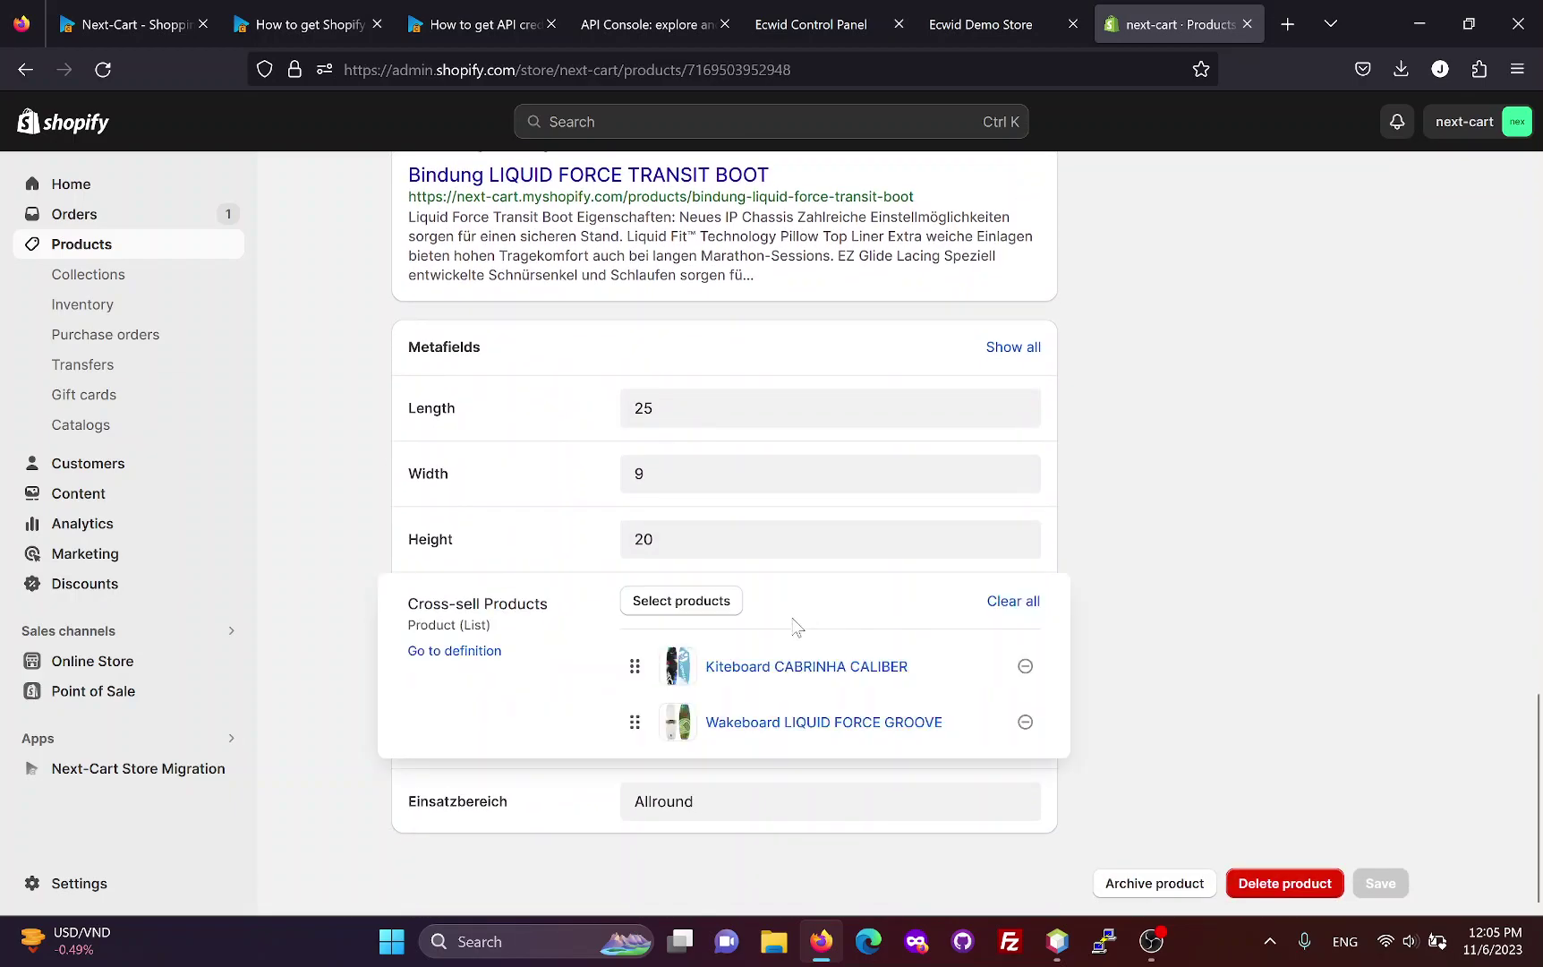
click(1132, 609)
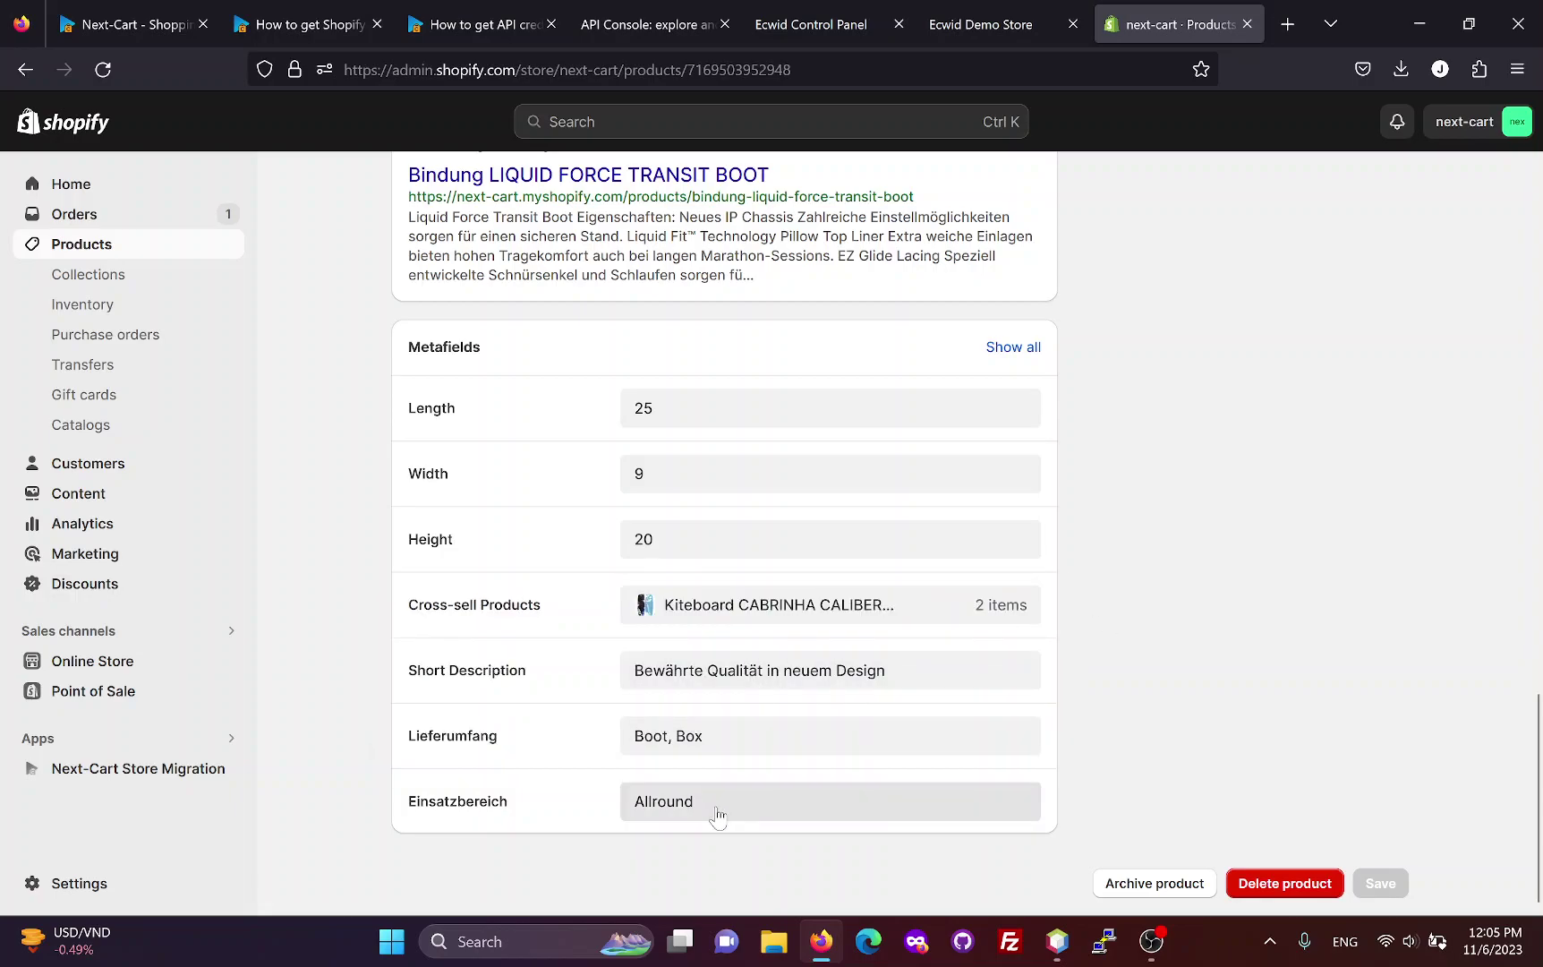
scroll(546, 680, up, 10)
scroll(566, 630, up, 7)
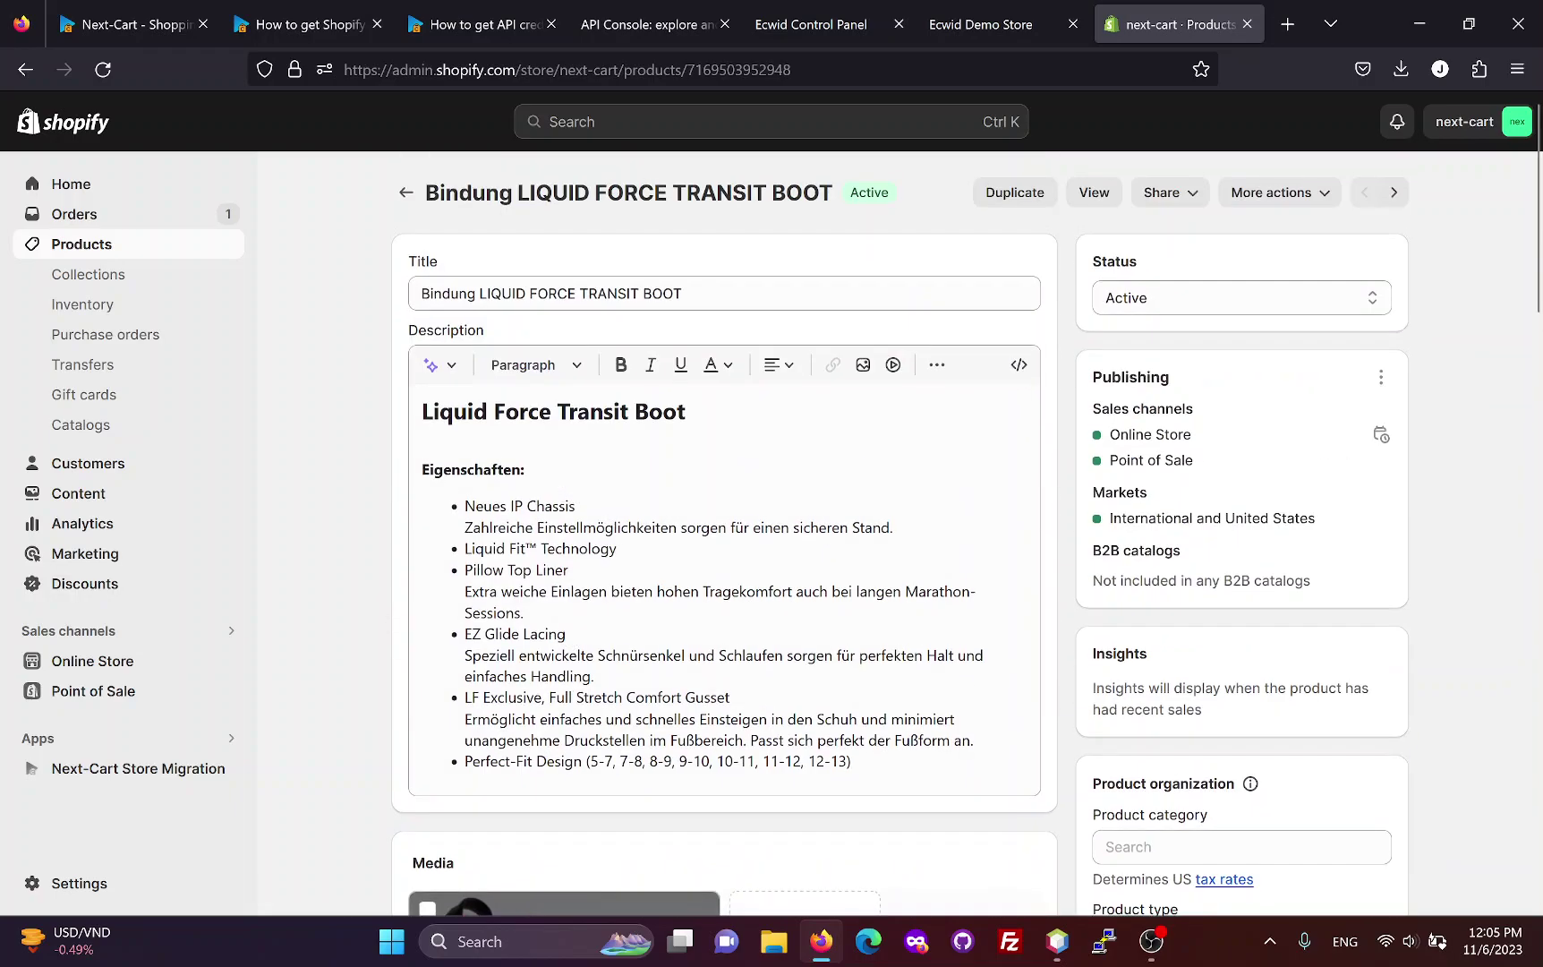
Go back to Products, open Kite CORE GTS and open its S variant ($880.00 price).
click(404, 195)
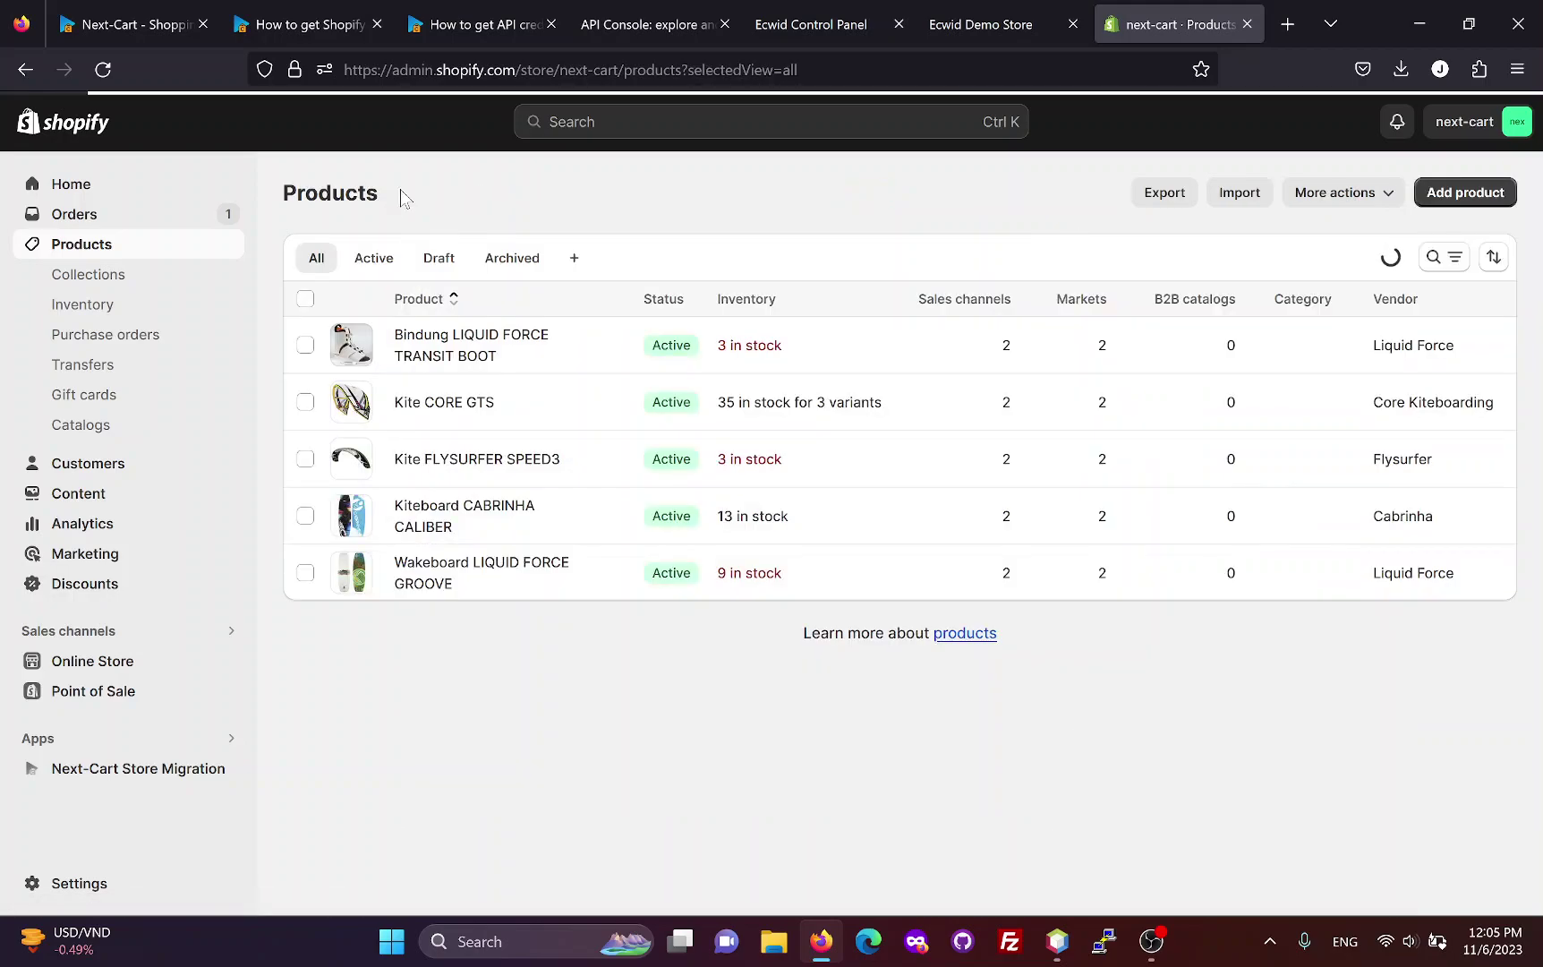
click(448, 407)
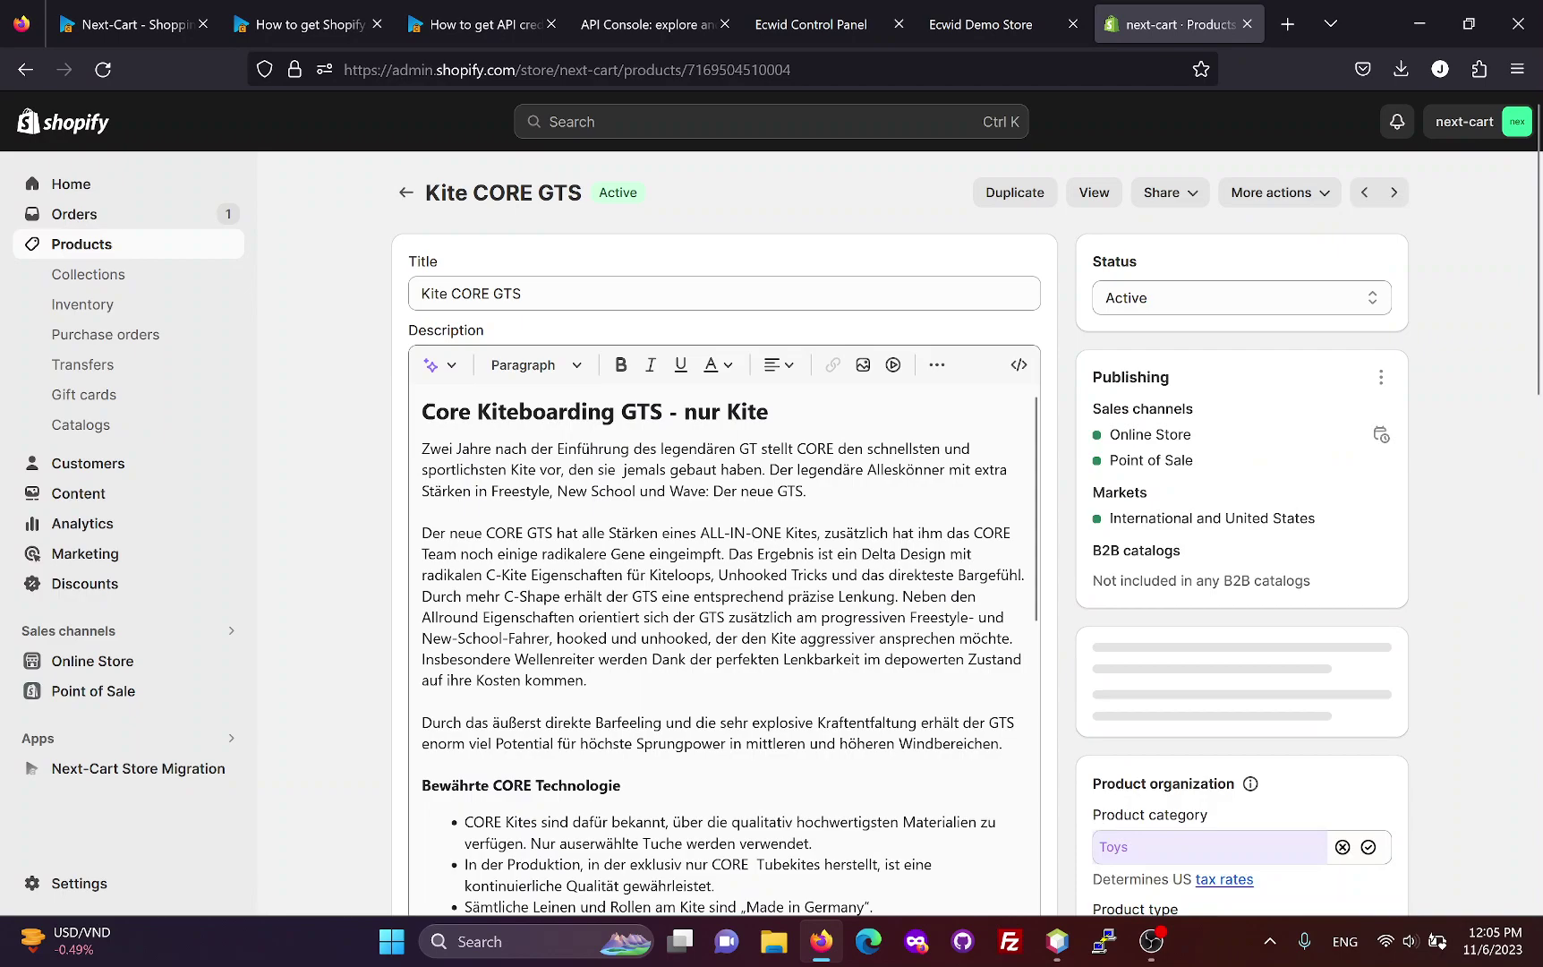
scroll(723, 626, down, 2)
scroll(724, 627, down, 10)
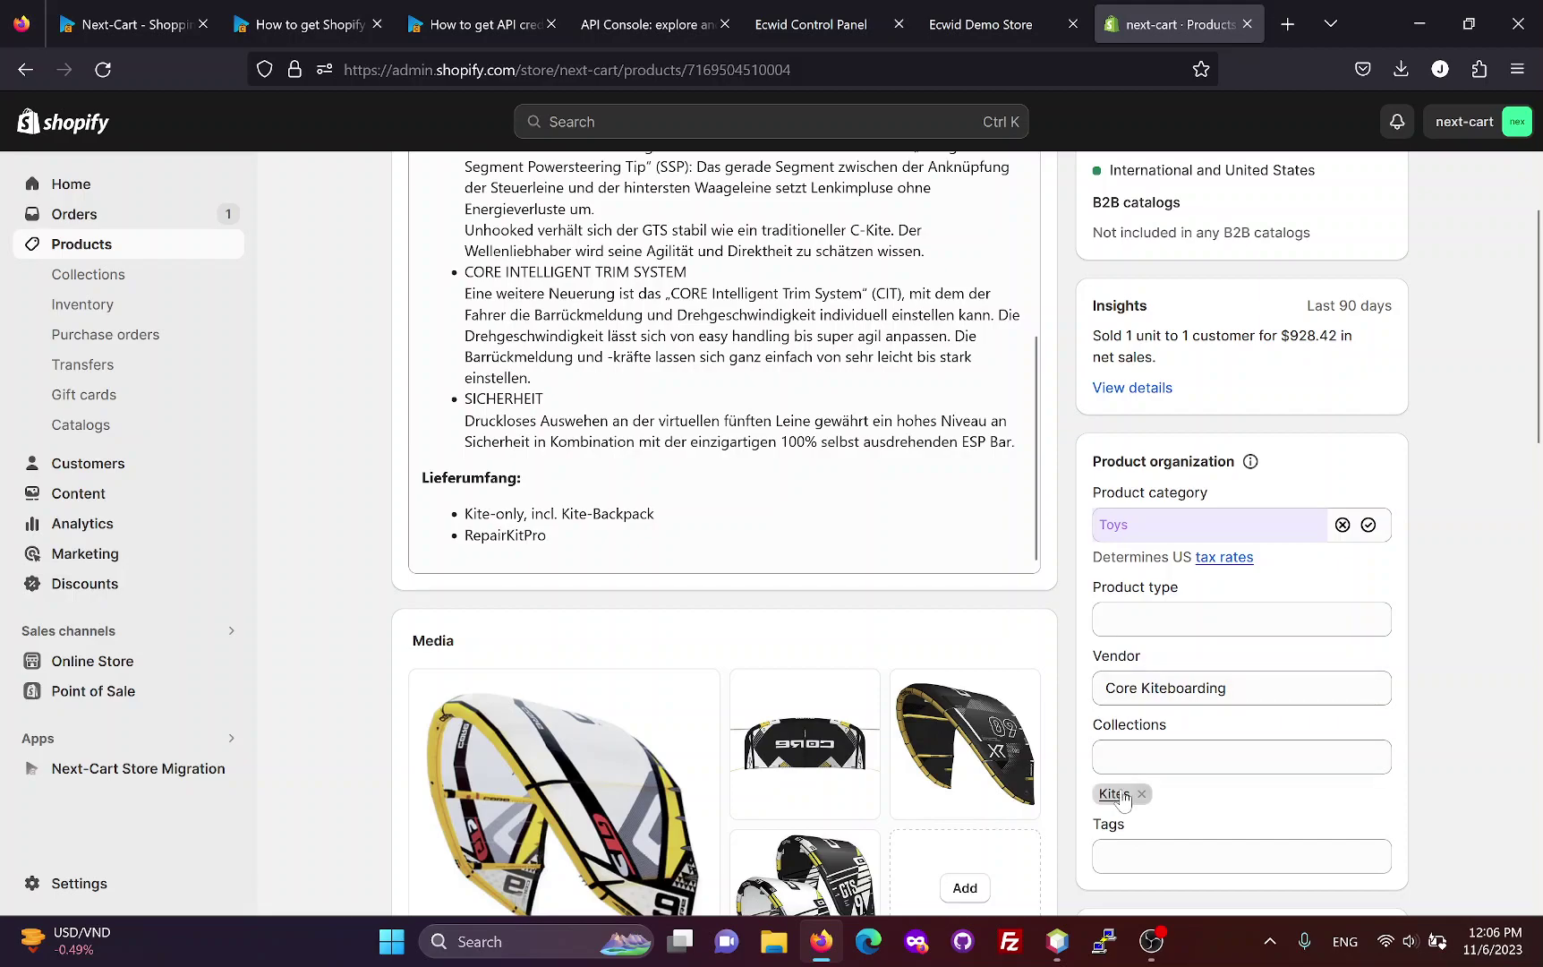
scroll(640, 712, down, 3)
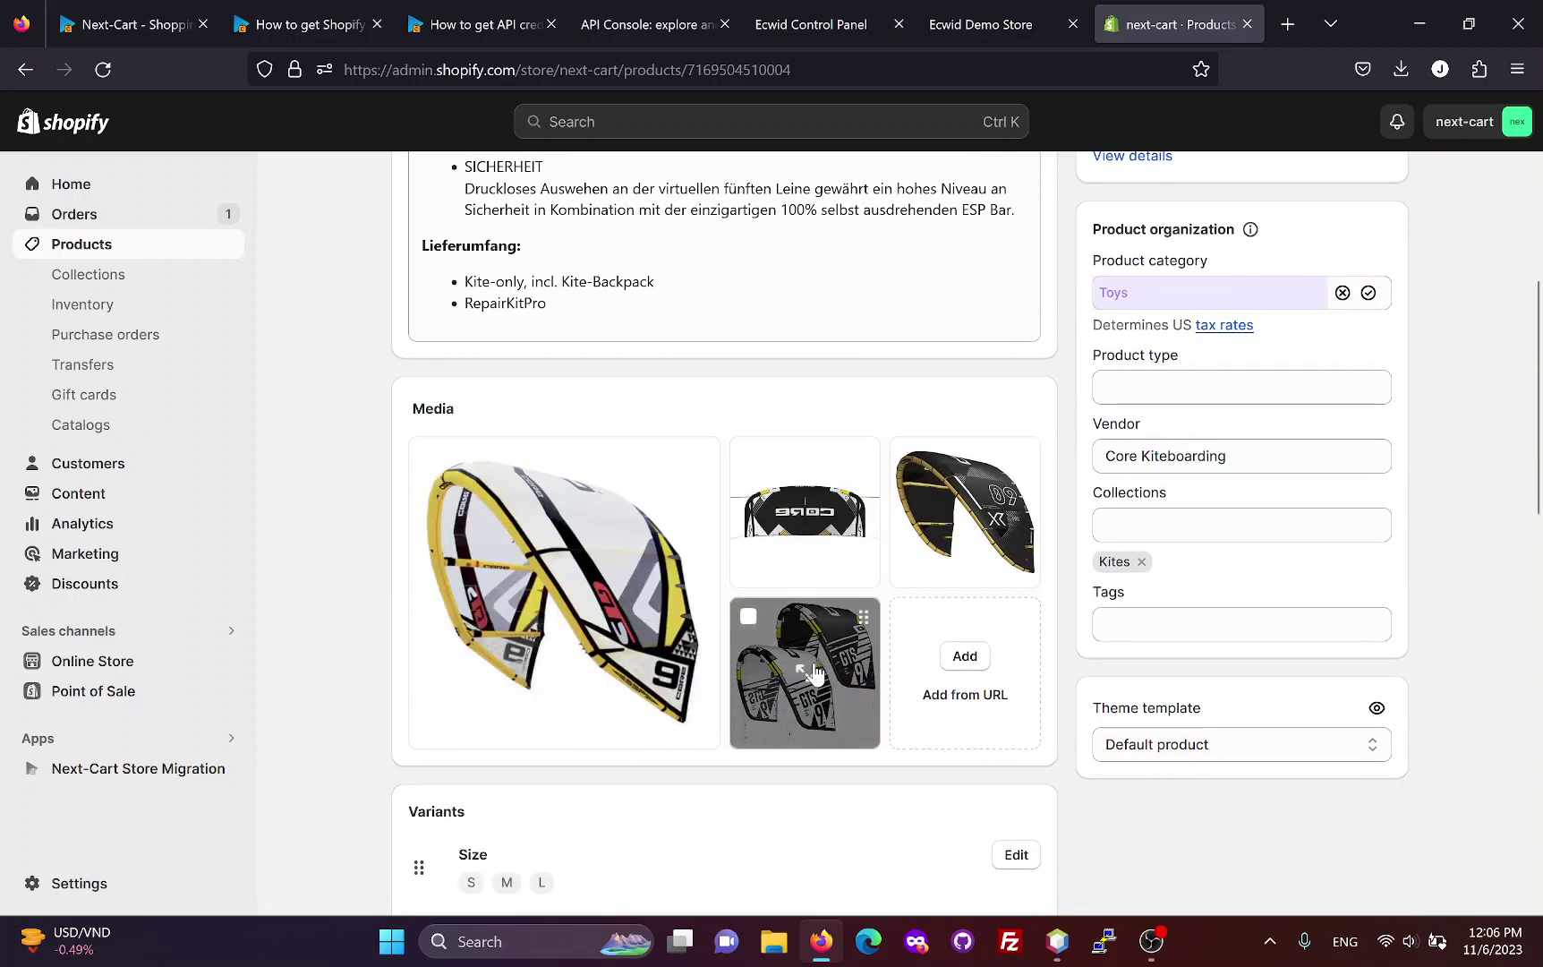
scroll(803, 645, down, 4)
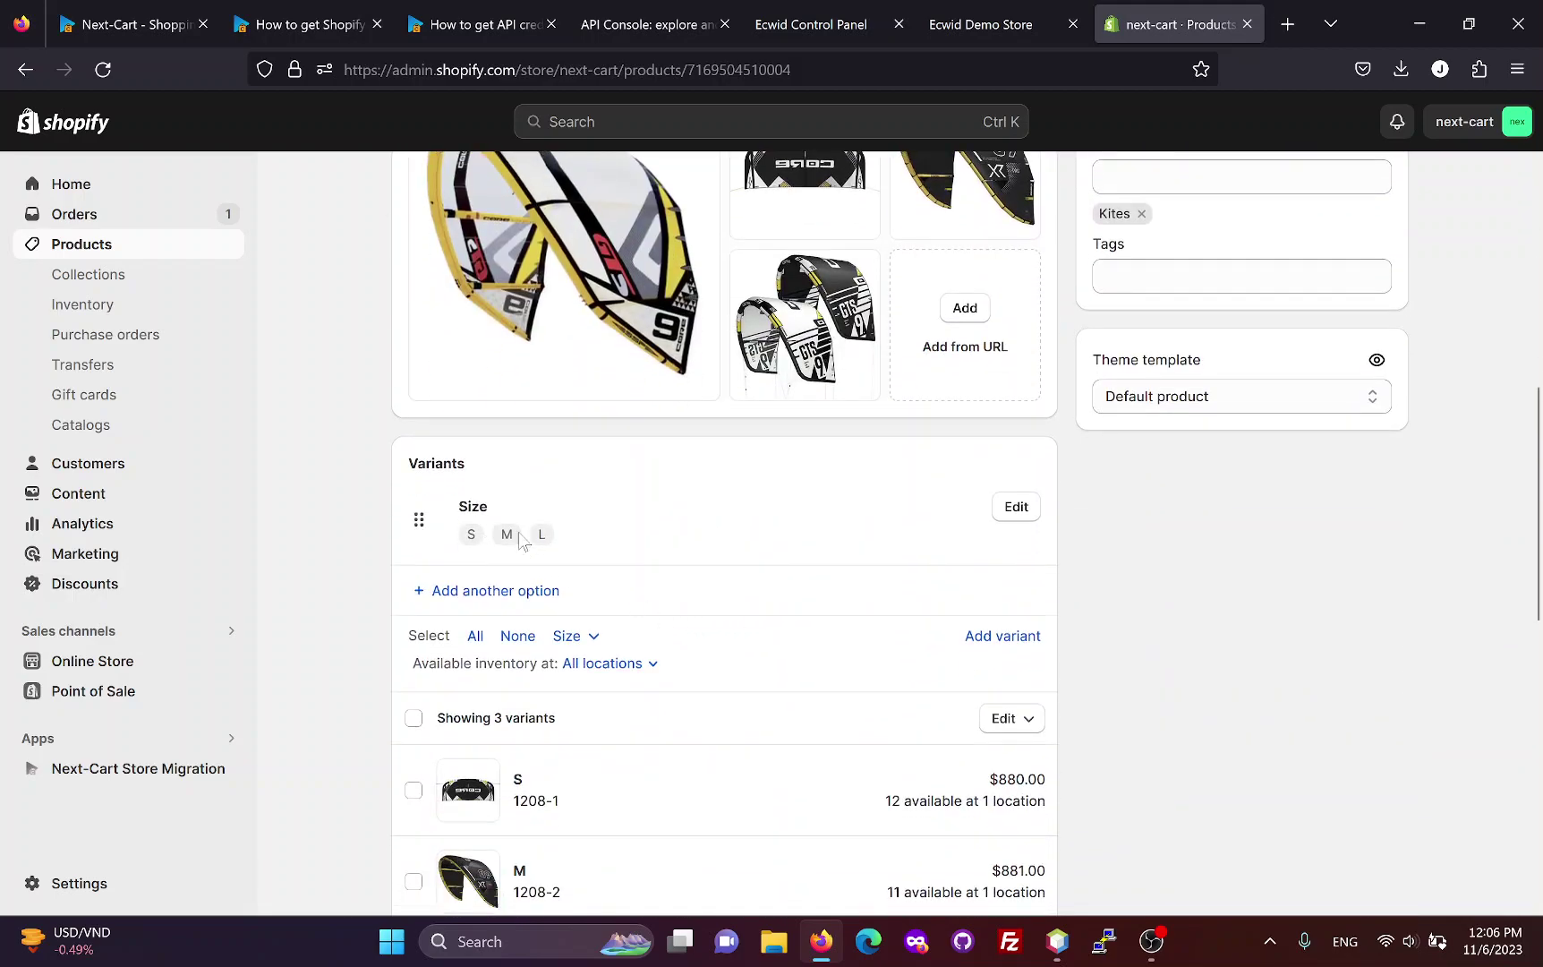
scroll(592, 543, down, 3)
click(632, 569)
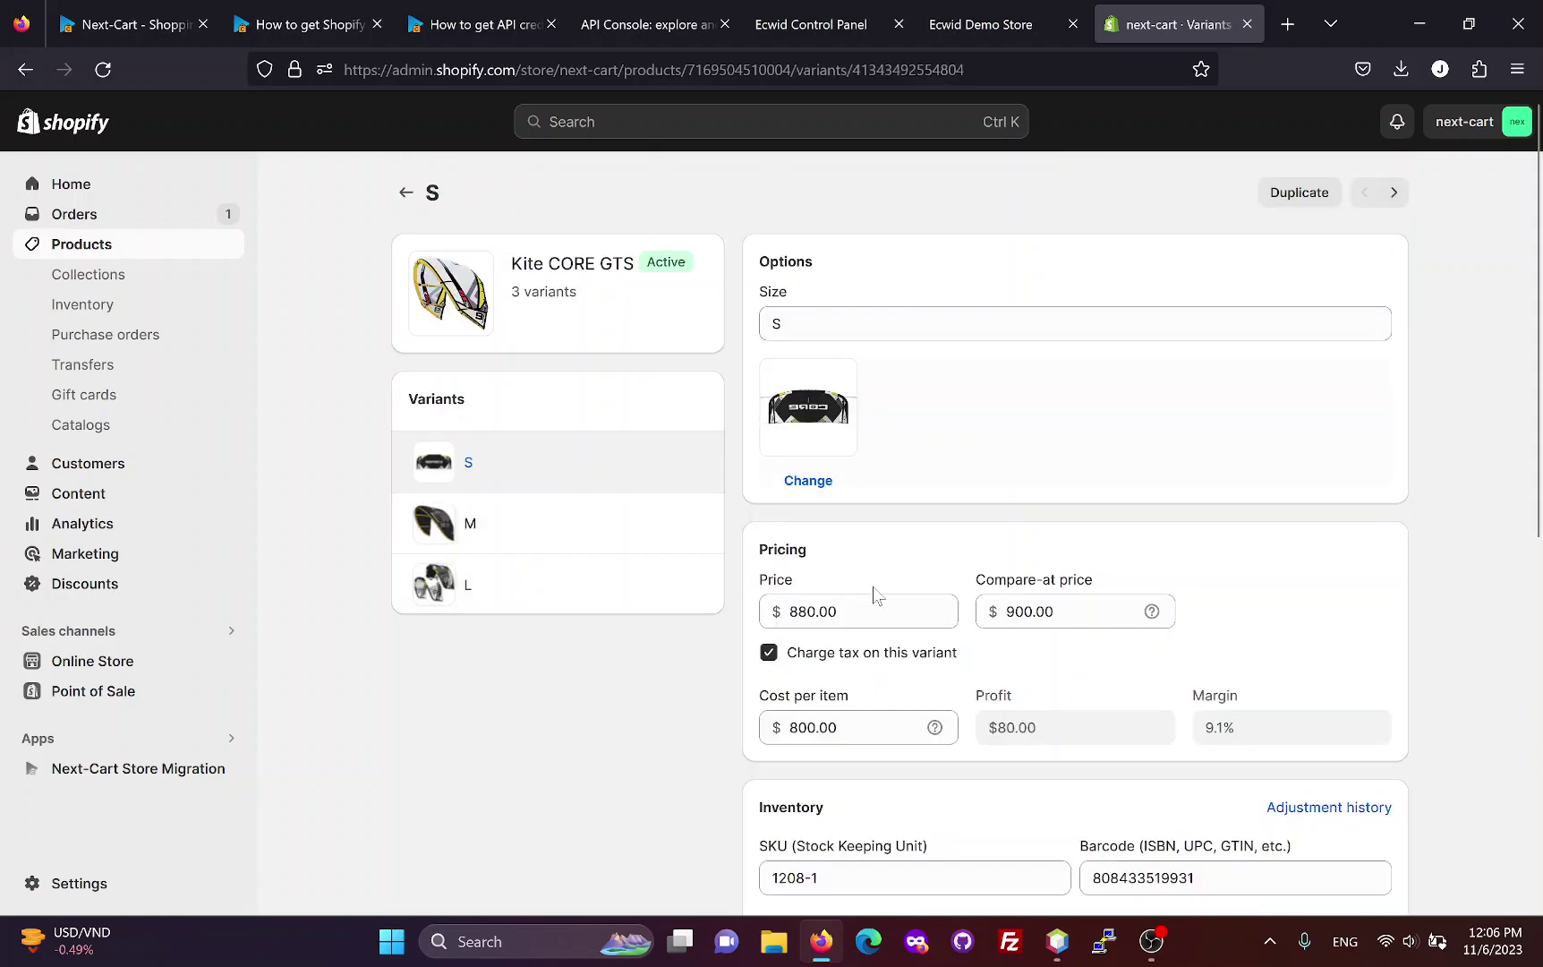
Review the M and L variants of Kite CORE GTS in turn.
scroll(922, 590, down, 7)
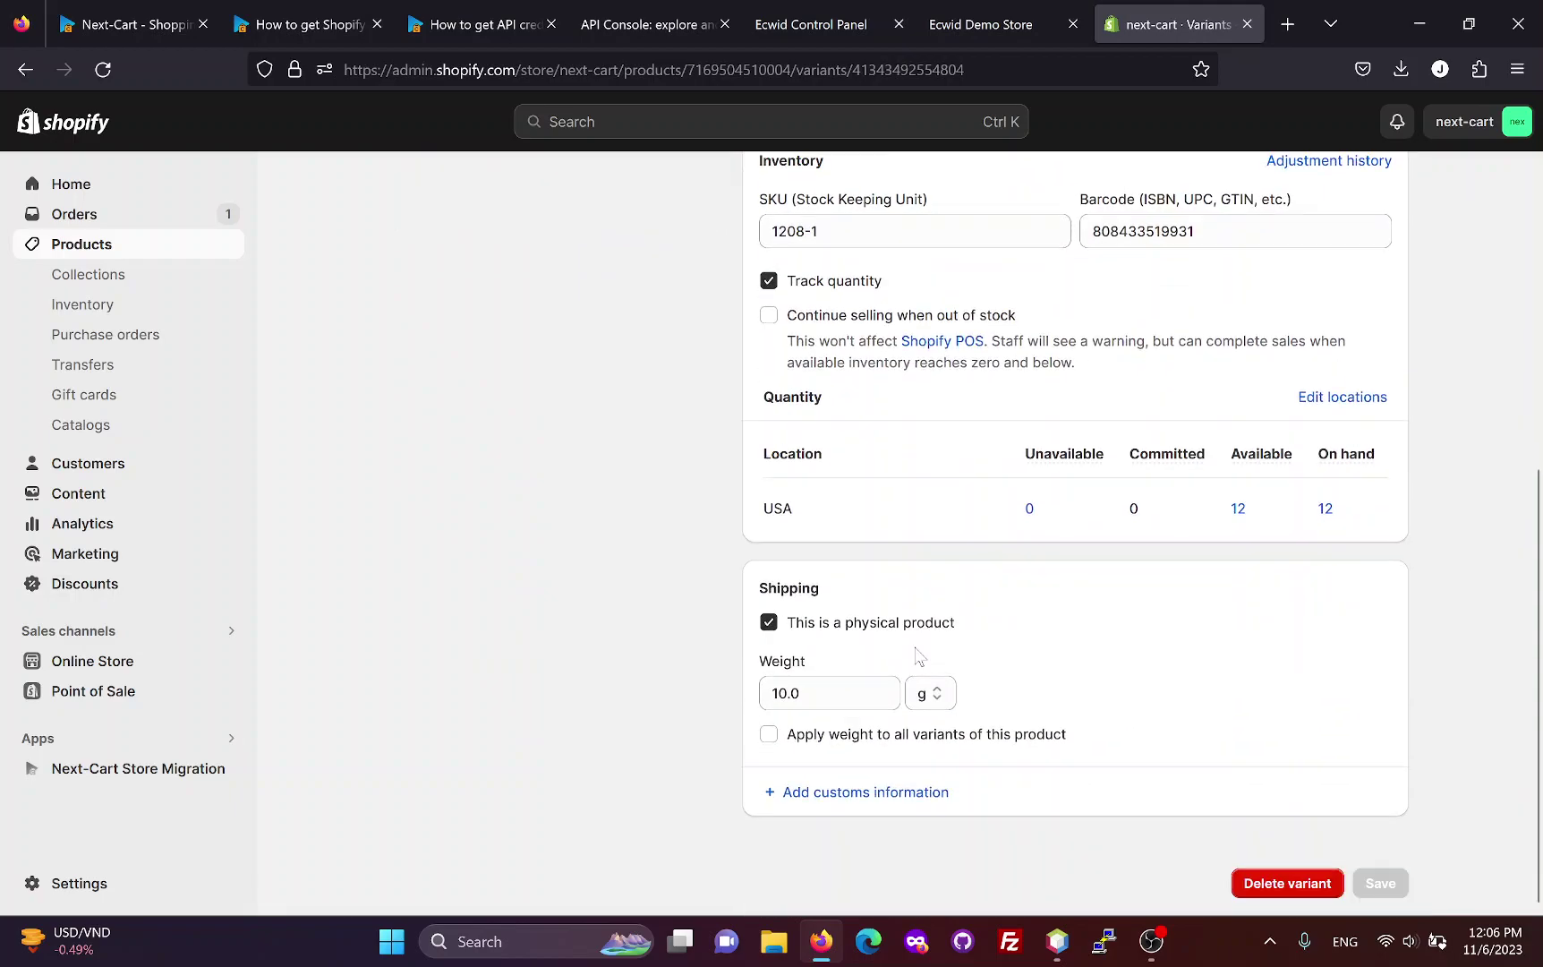
scroll(919, 656, up, 8)
click(593, 537)
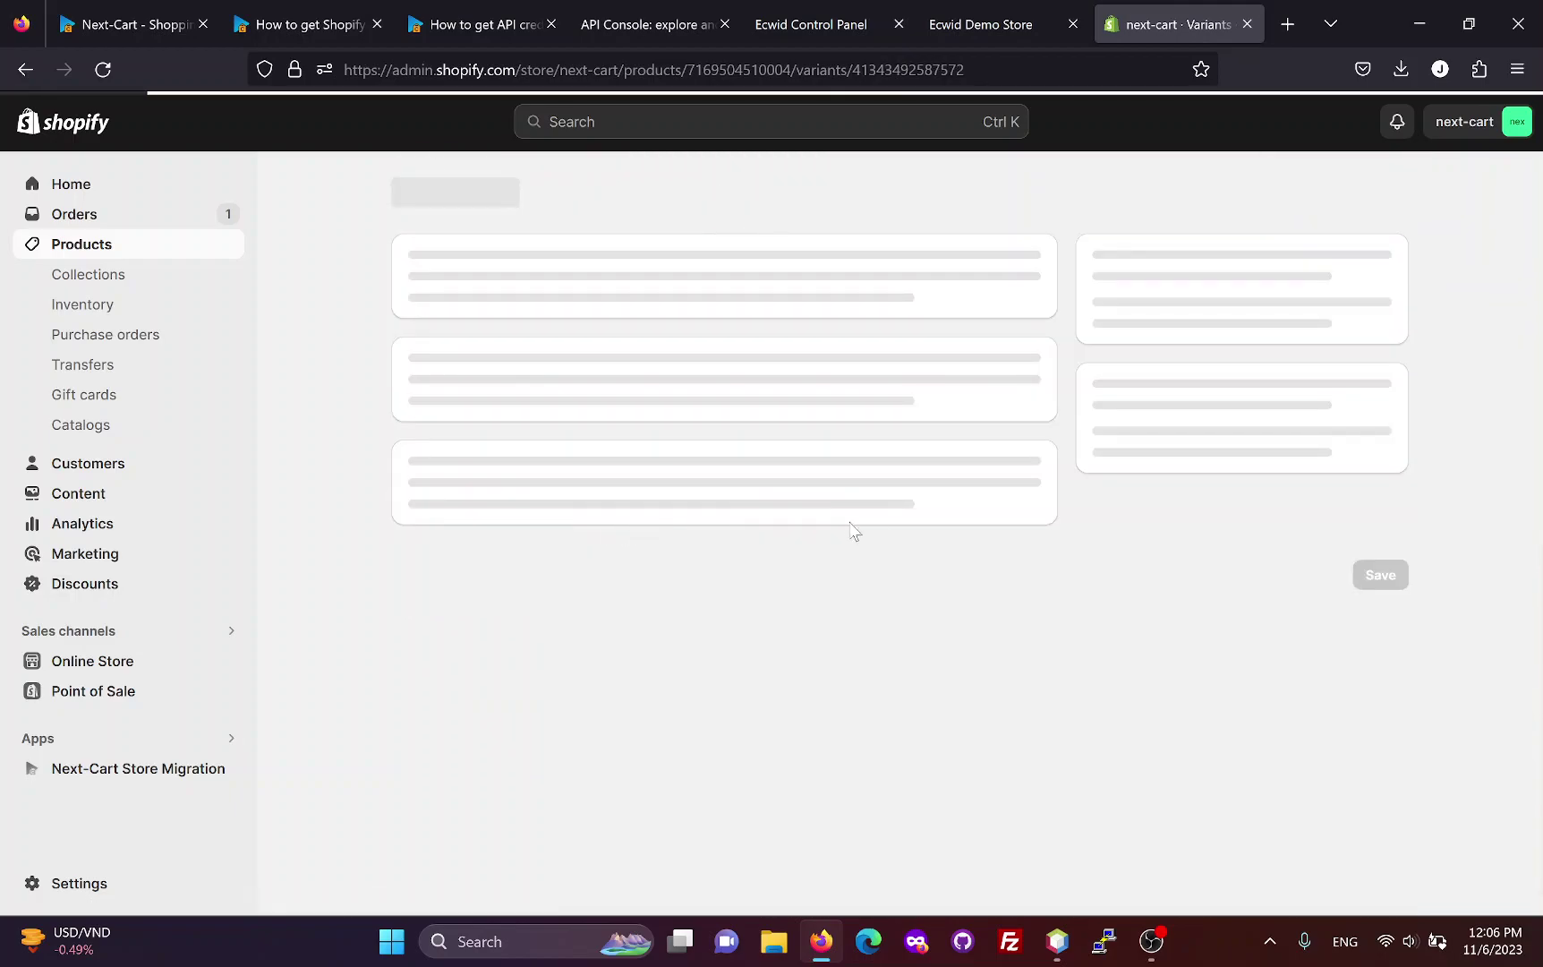
scroll(961, 510, down, 4)
scroll(971, 582, down, 4)
scroll(969, 582, up, 8)
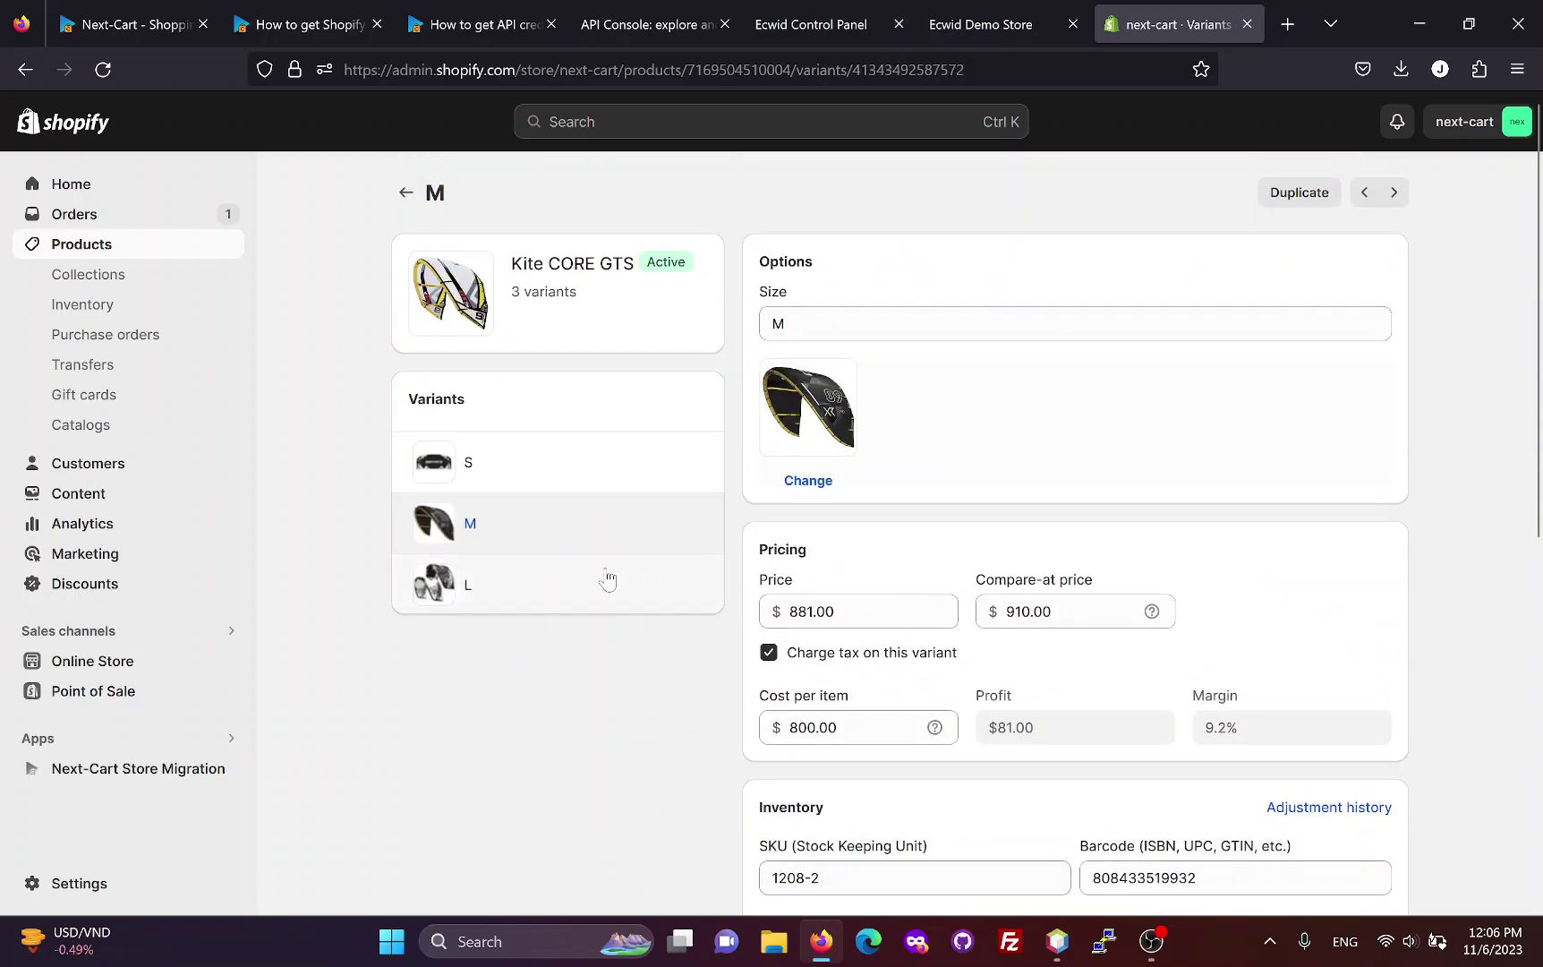
click(573, 587)
scroll(963, 541, down, 1)
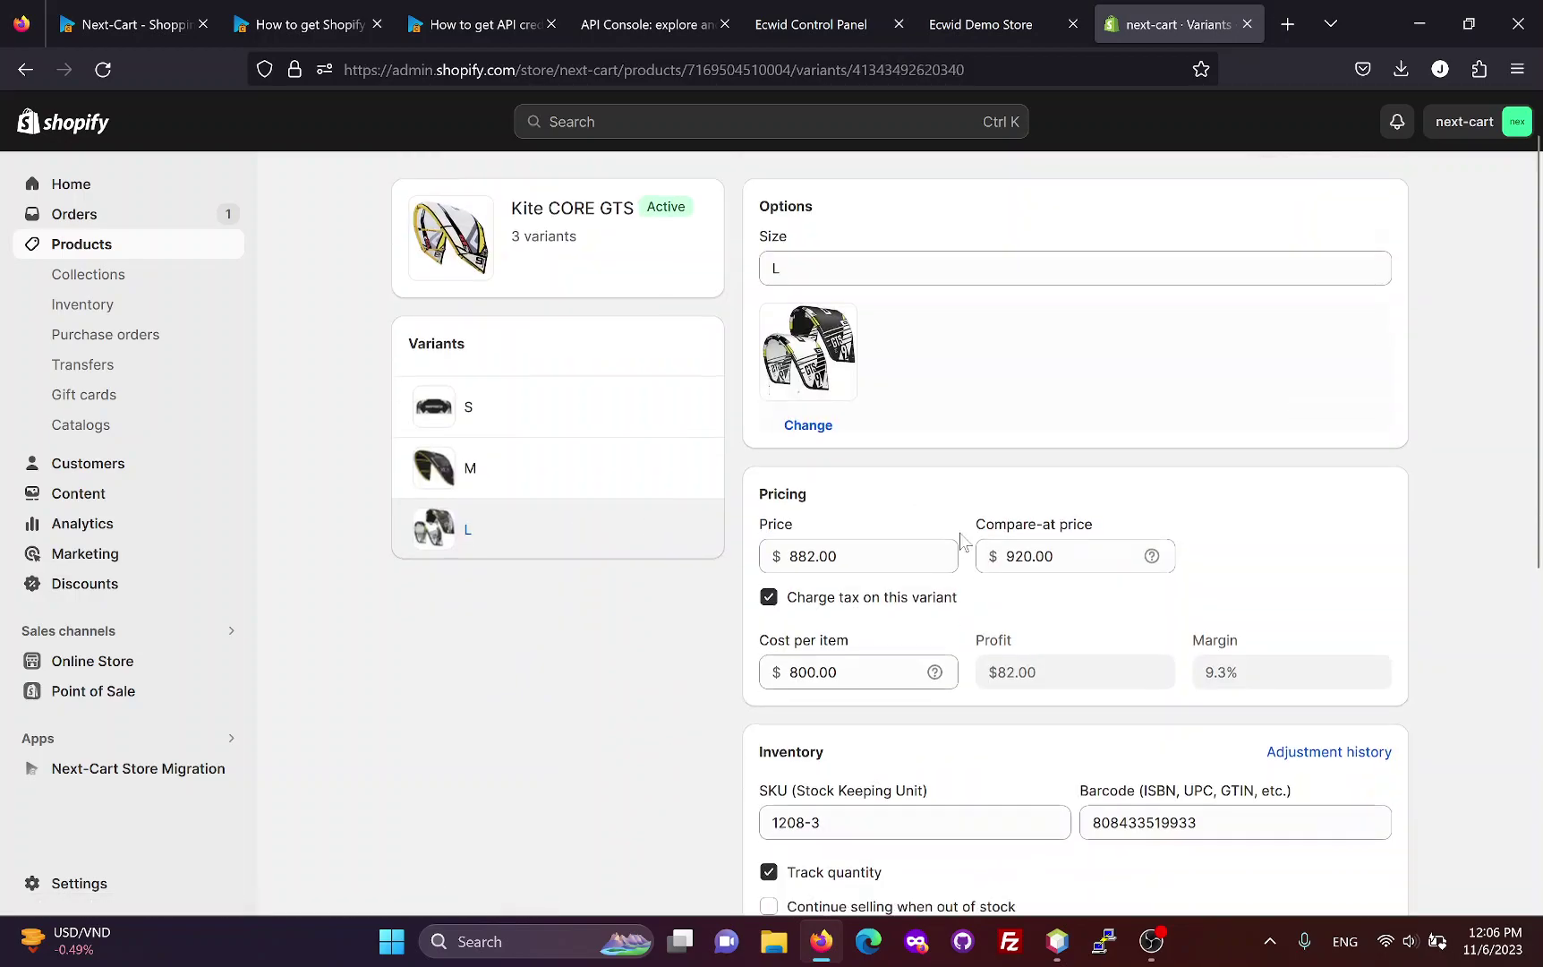
scroll(962, 546, down, 7)
scroll(956, 618, up, 4)
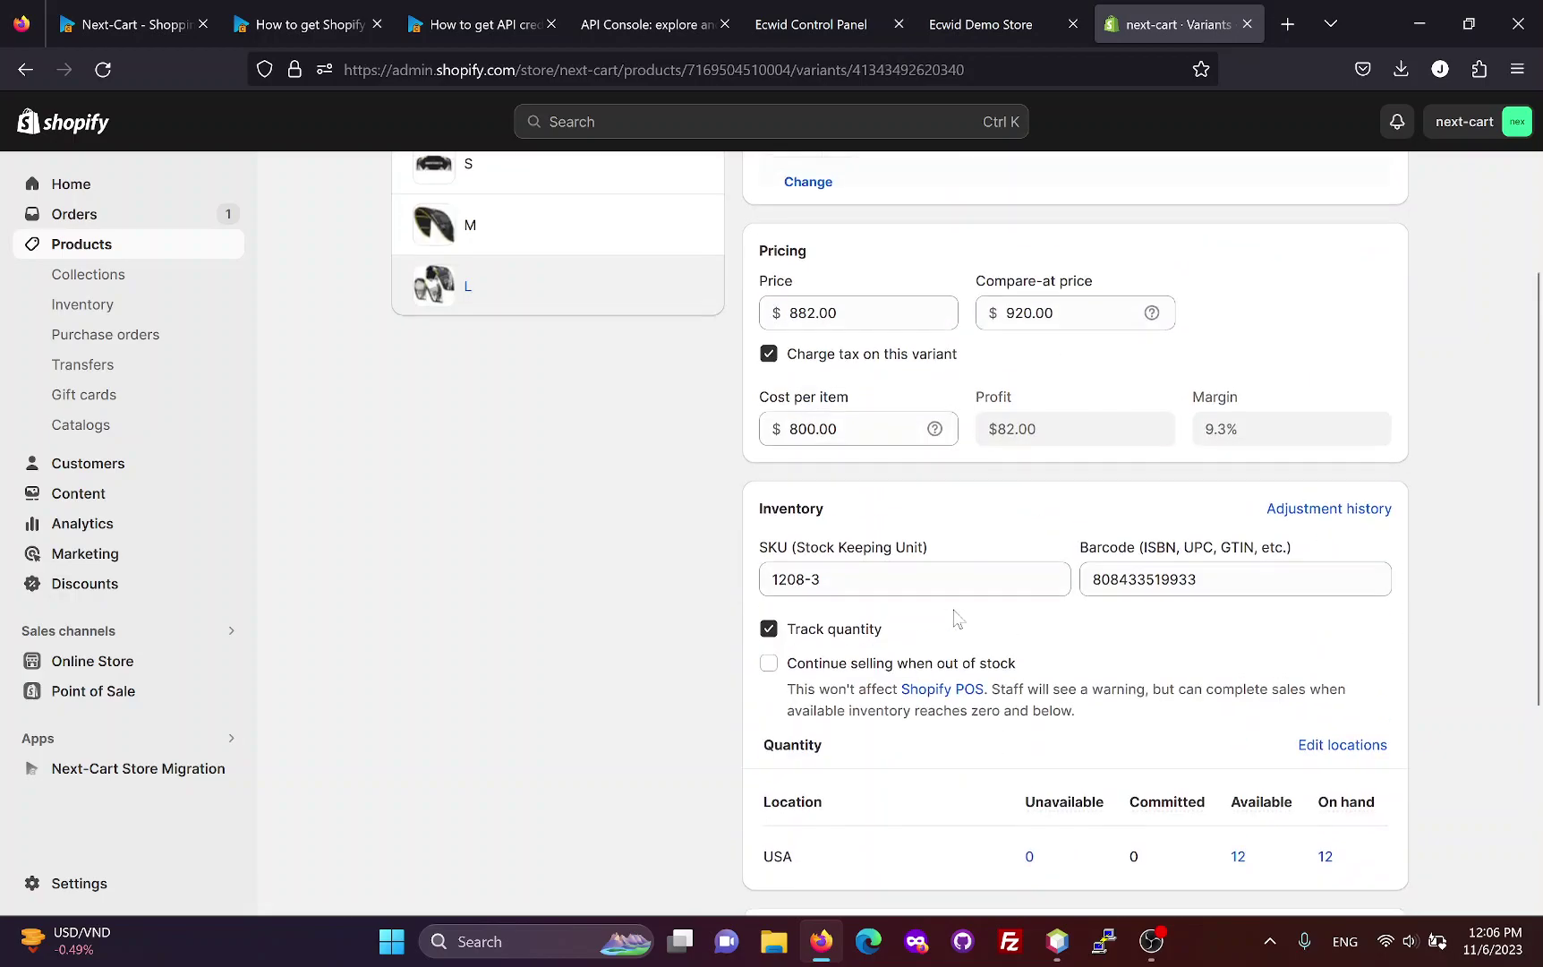
scroll(956, 618, up, 3)
Return to the Kite CORE GTS product page, then go to the store's Orders list.
click(405, 193)
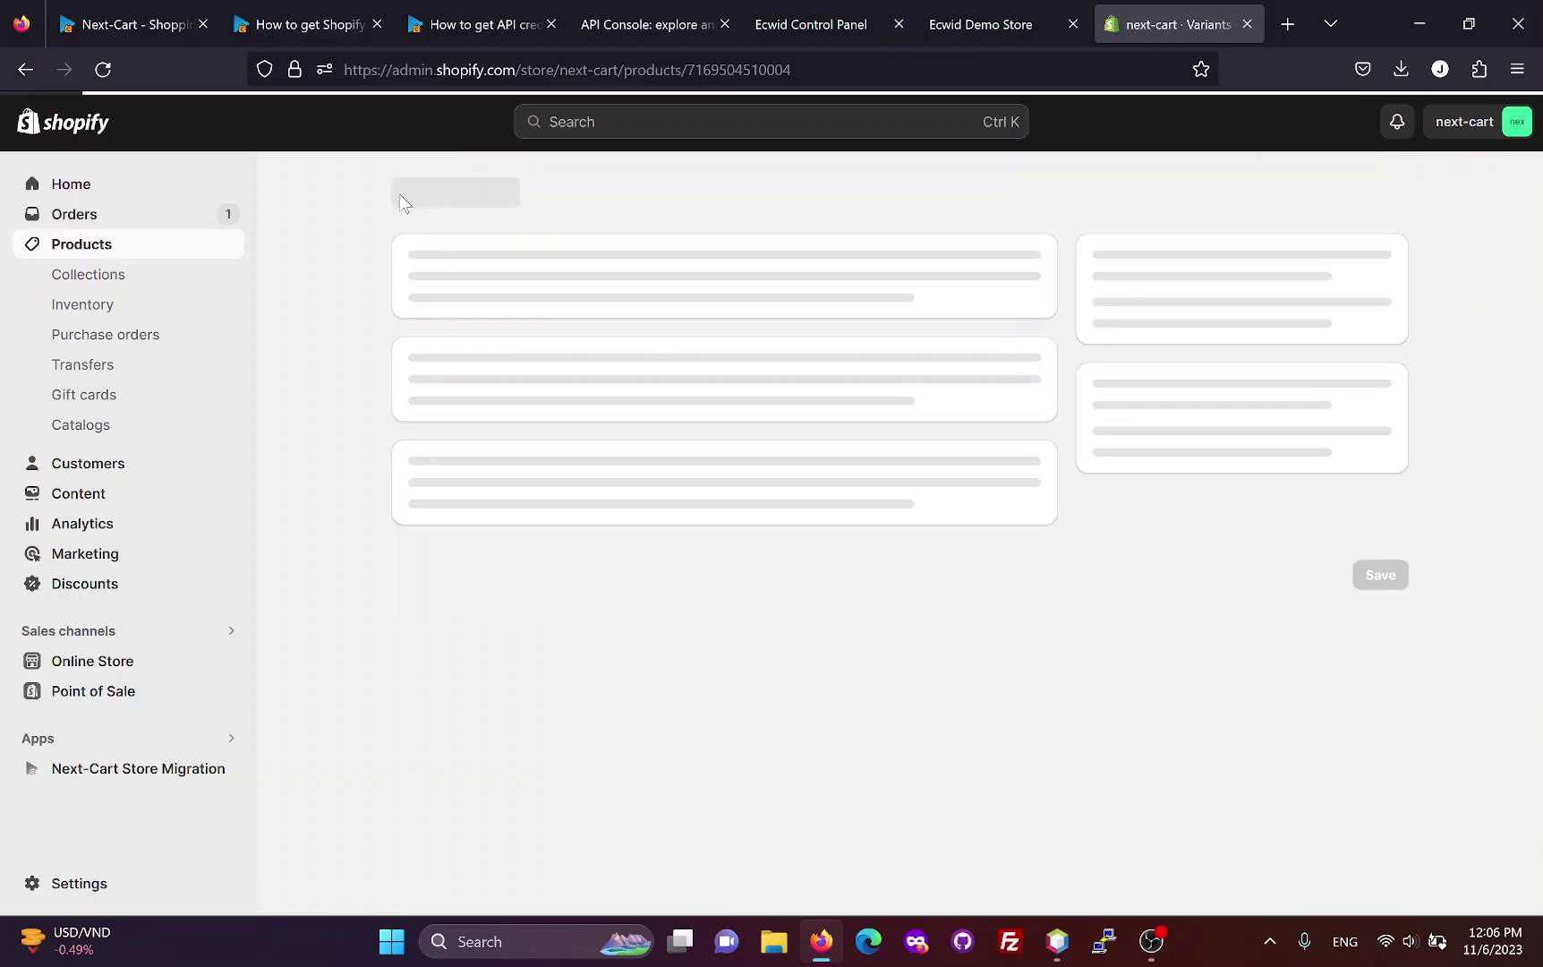
scroll(1031, 591, down, 15)
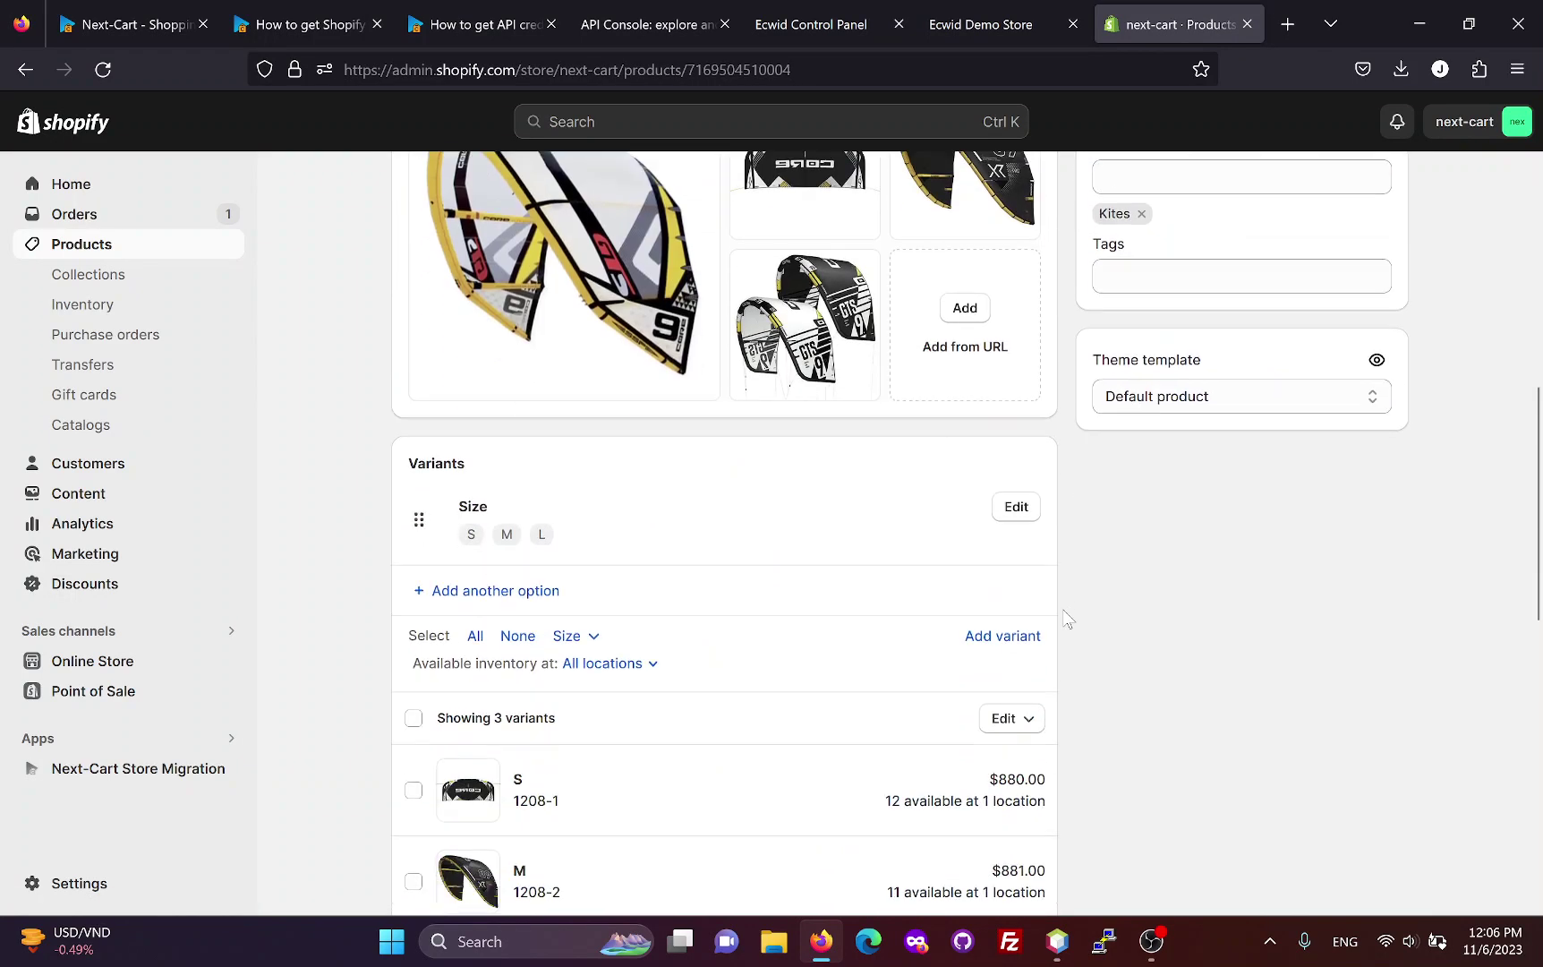
scroll(1066, 623, down, 3)
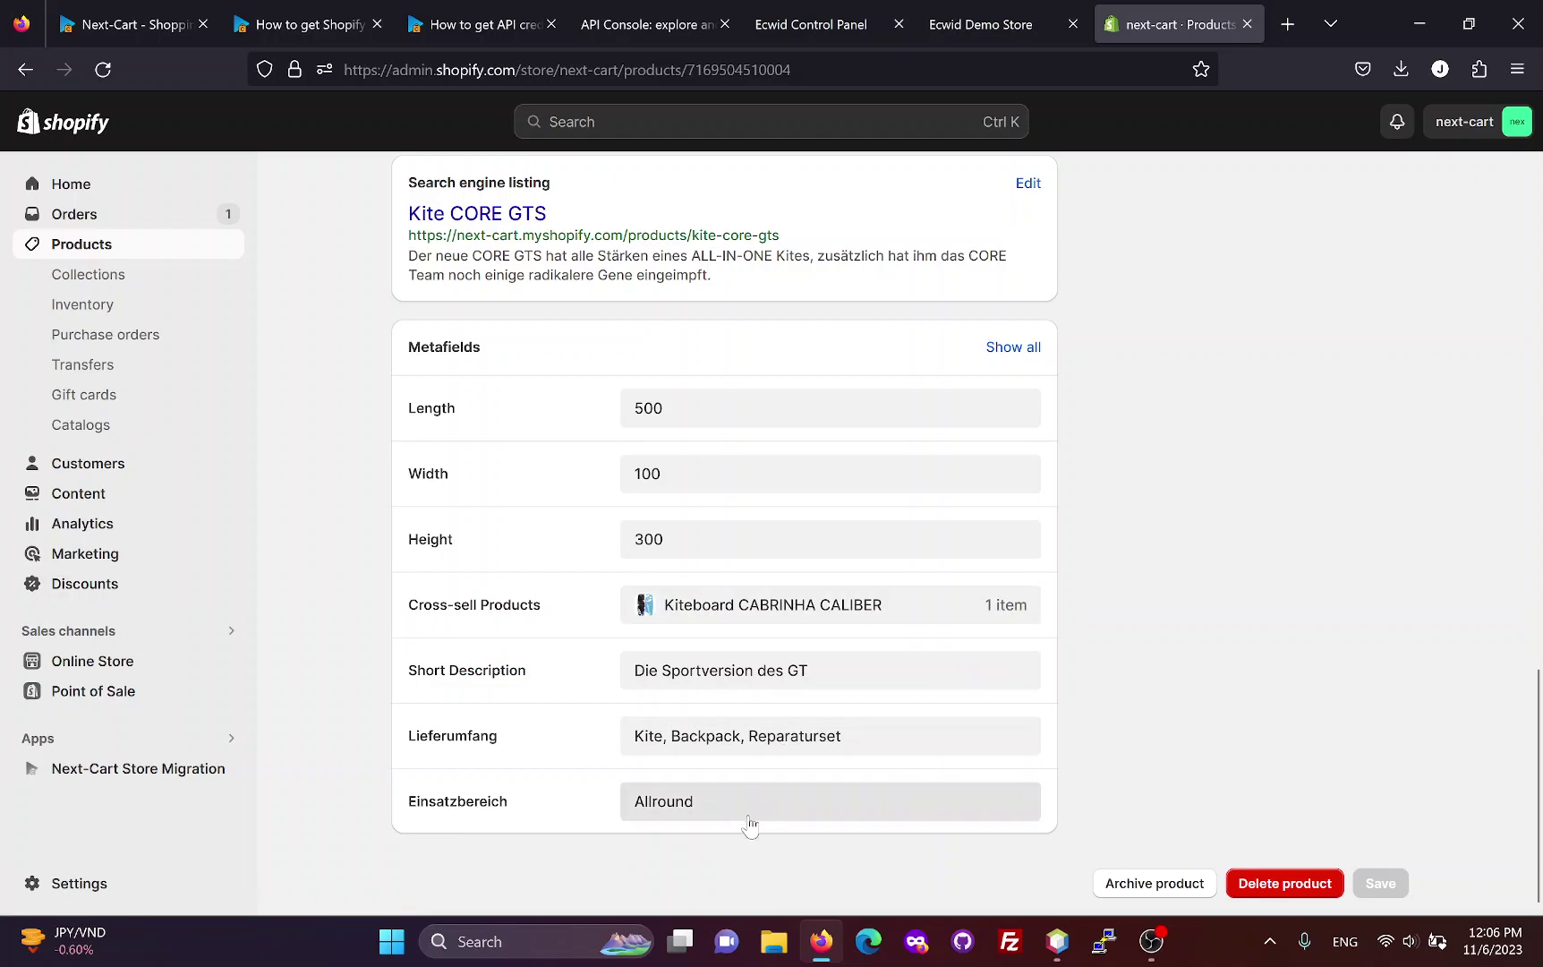
scroll(371, 559, up, 6)
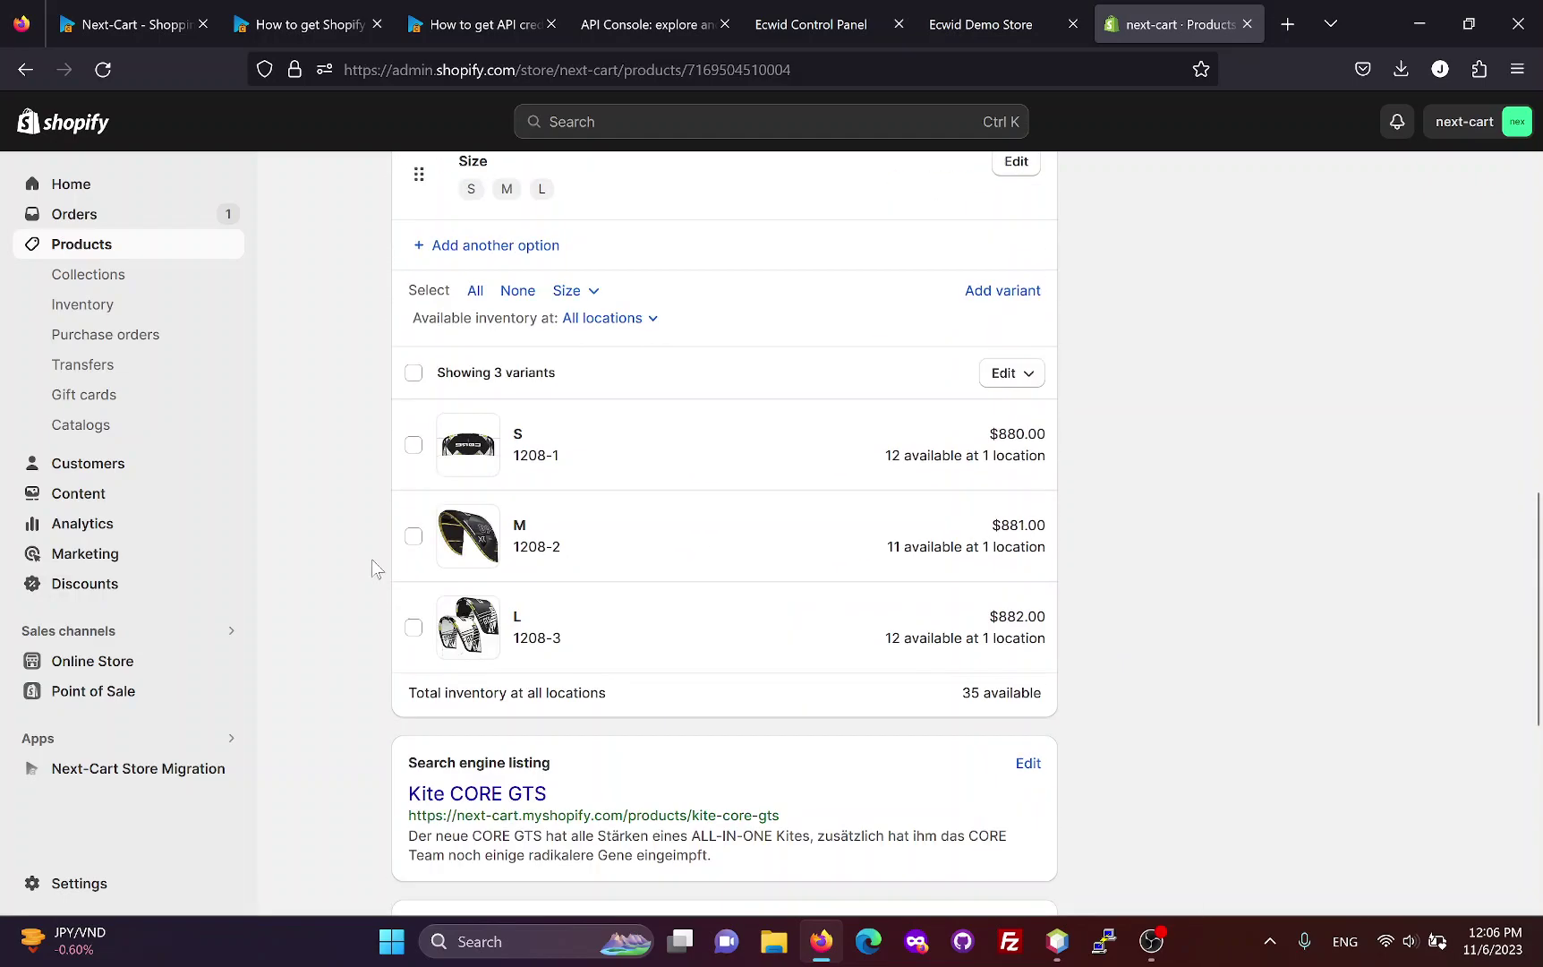
click(107, 216)
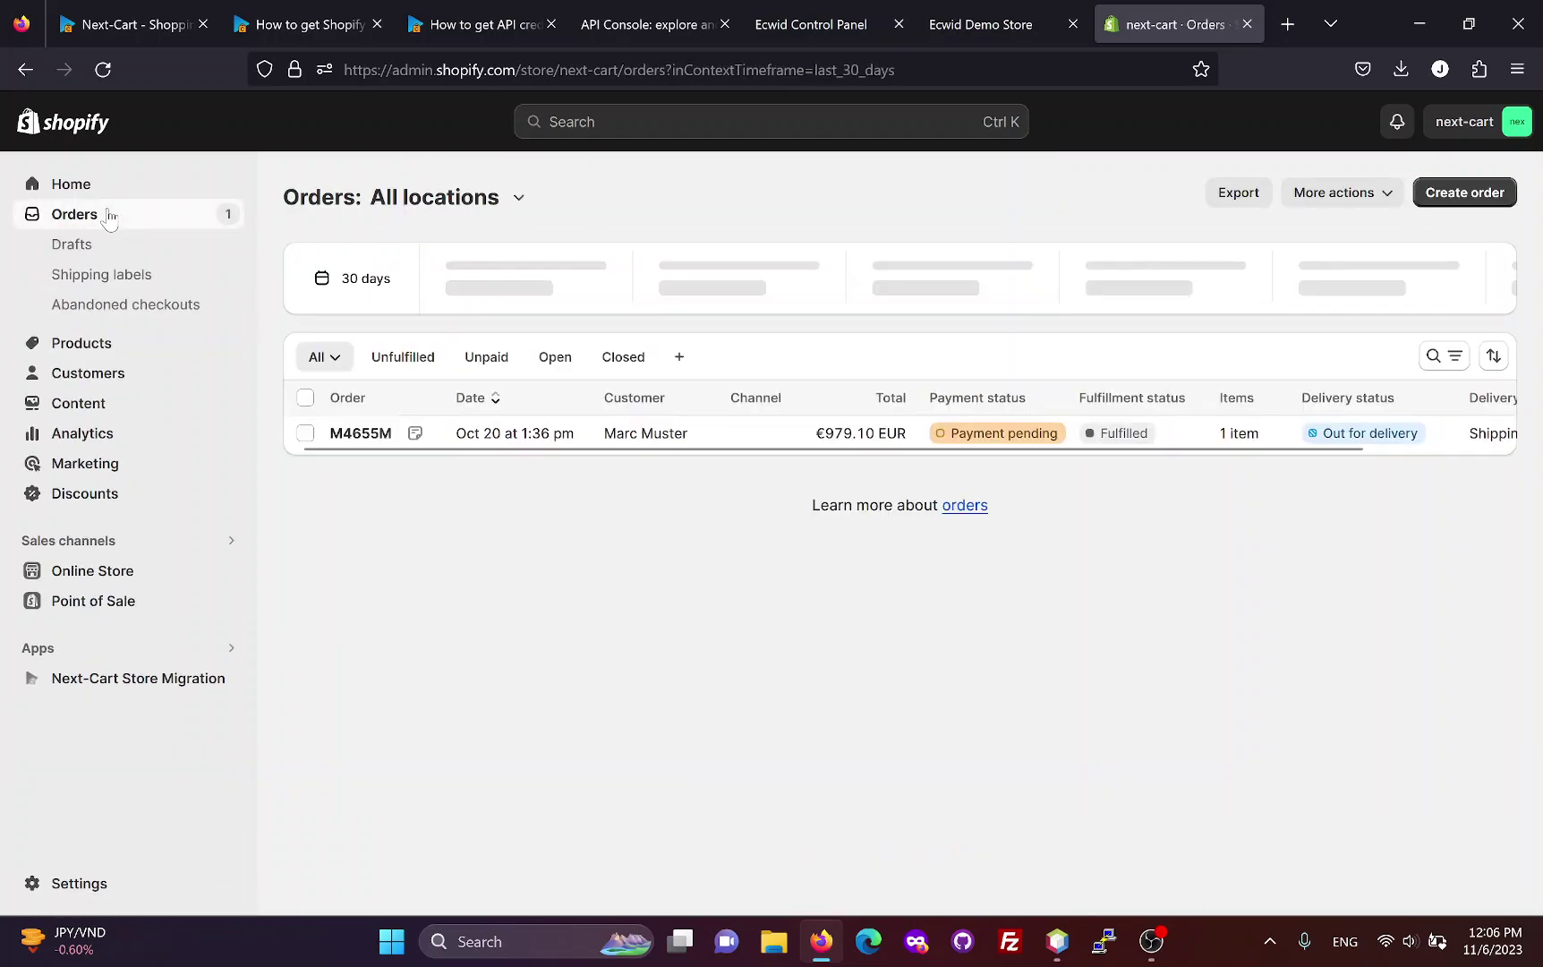
Open order M4655M and inspect its item size and Original ID metafield.
click(362, 439)
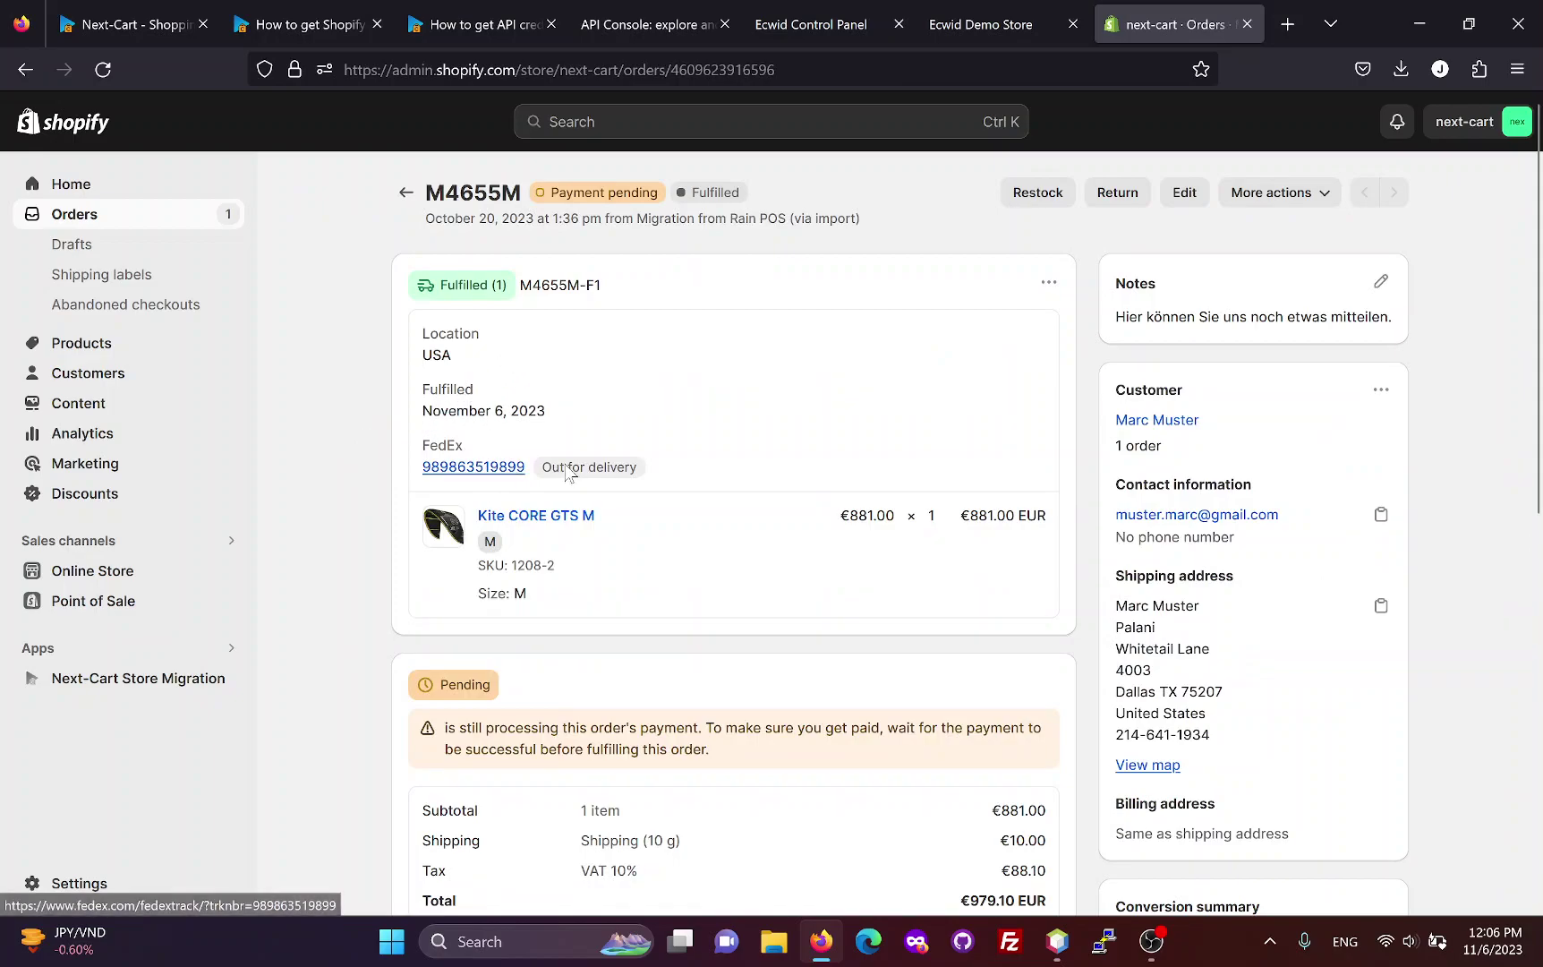
scroll(711, 446, down, 2)
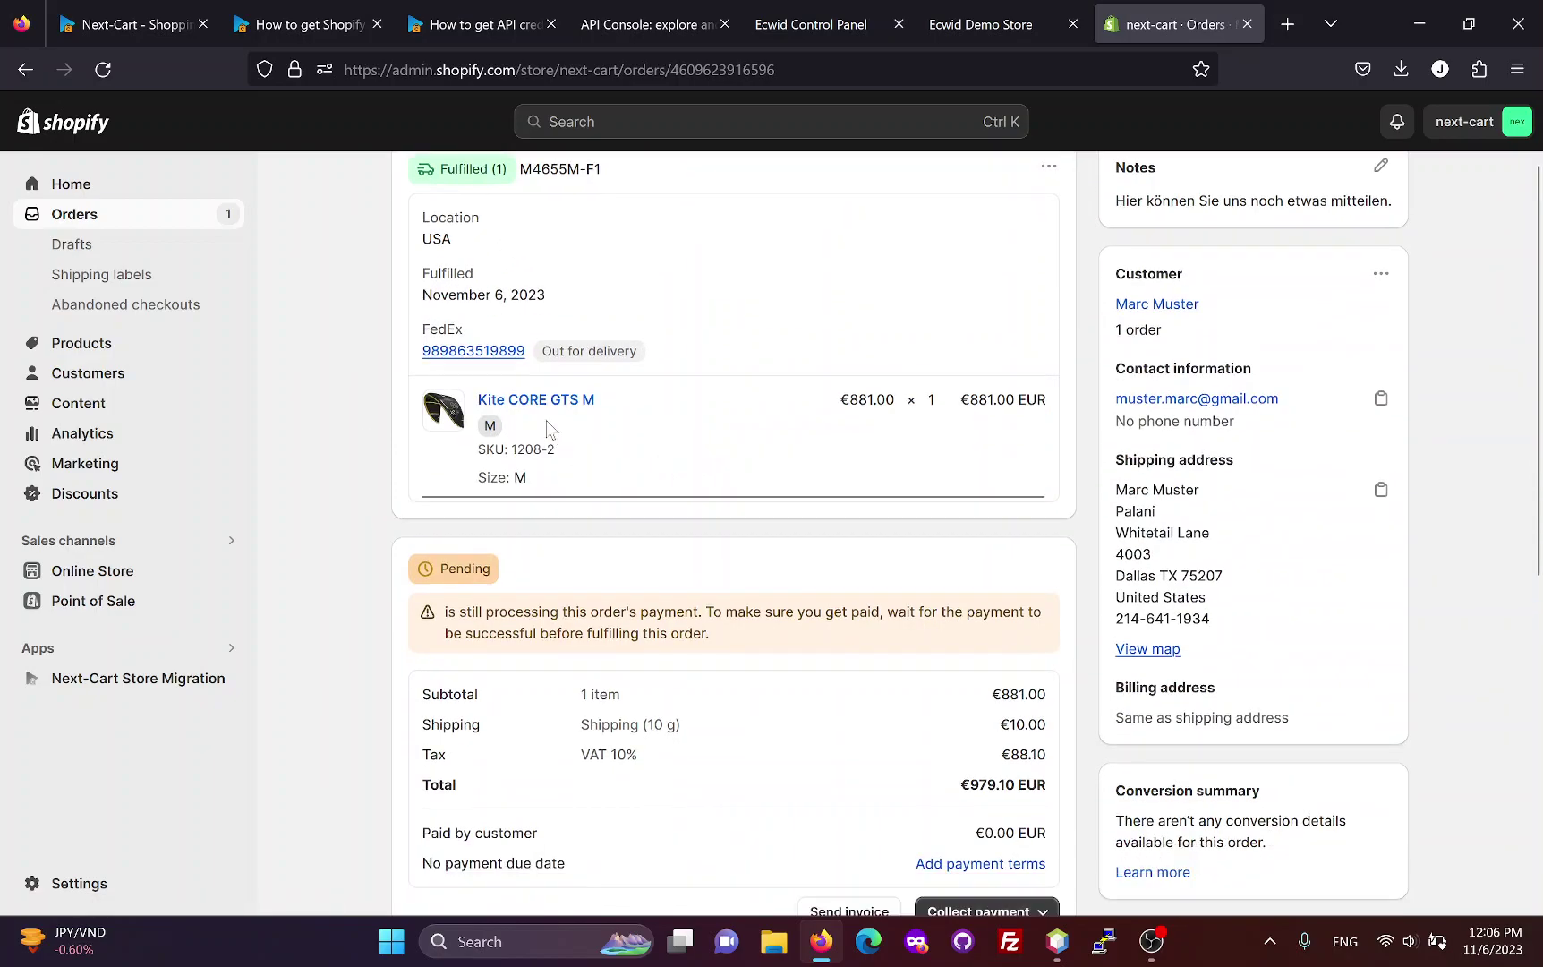
drag(478, 483, 550, 490)
click(573, 489)
scroll(808, 557, down, 4)
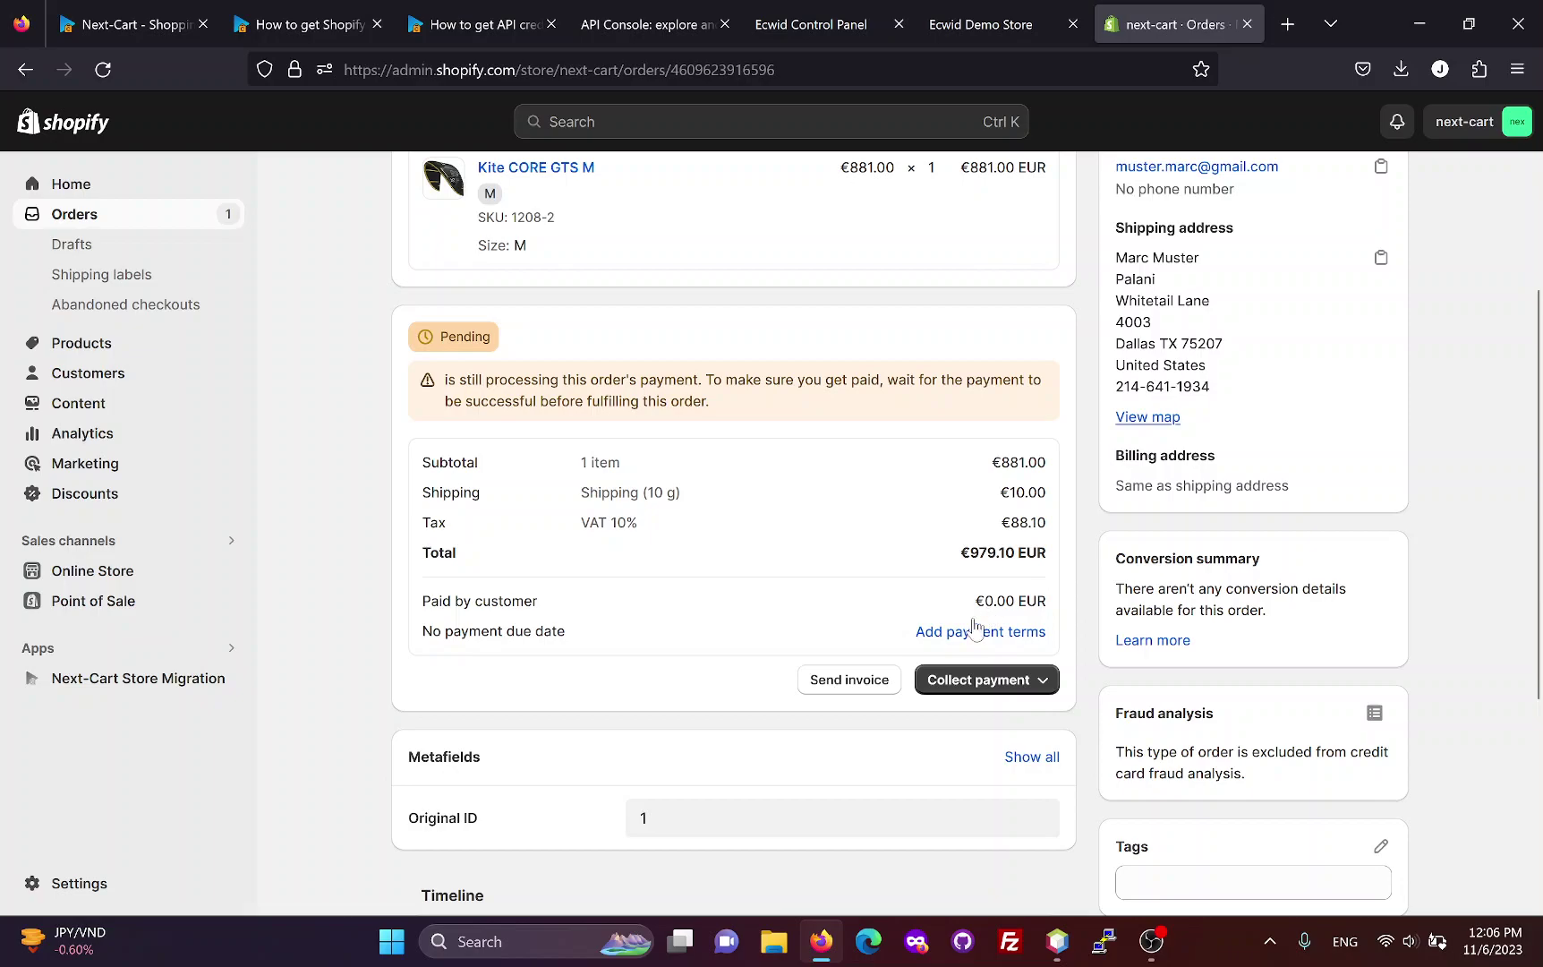
scroll(837, 671, down, 2)
click(703, 700)
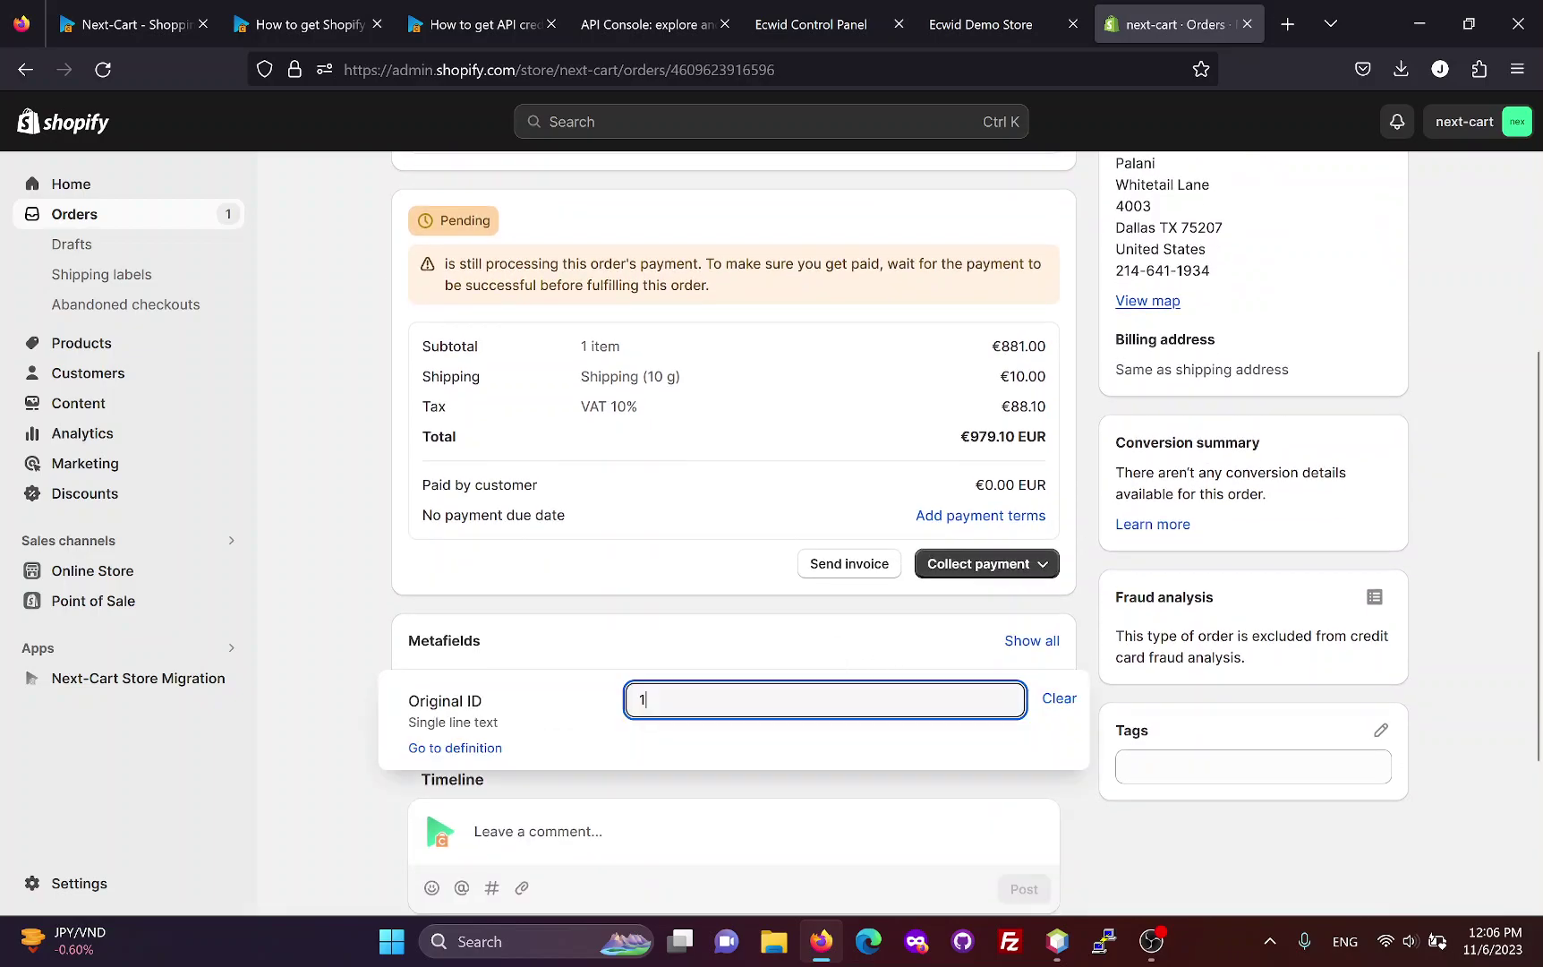
click(1090, 786)
scroll(1092, 761, down, 4)
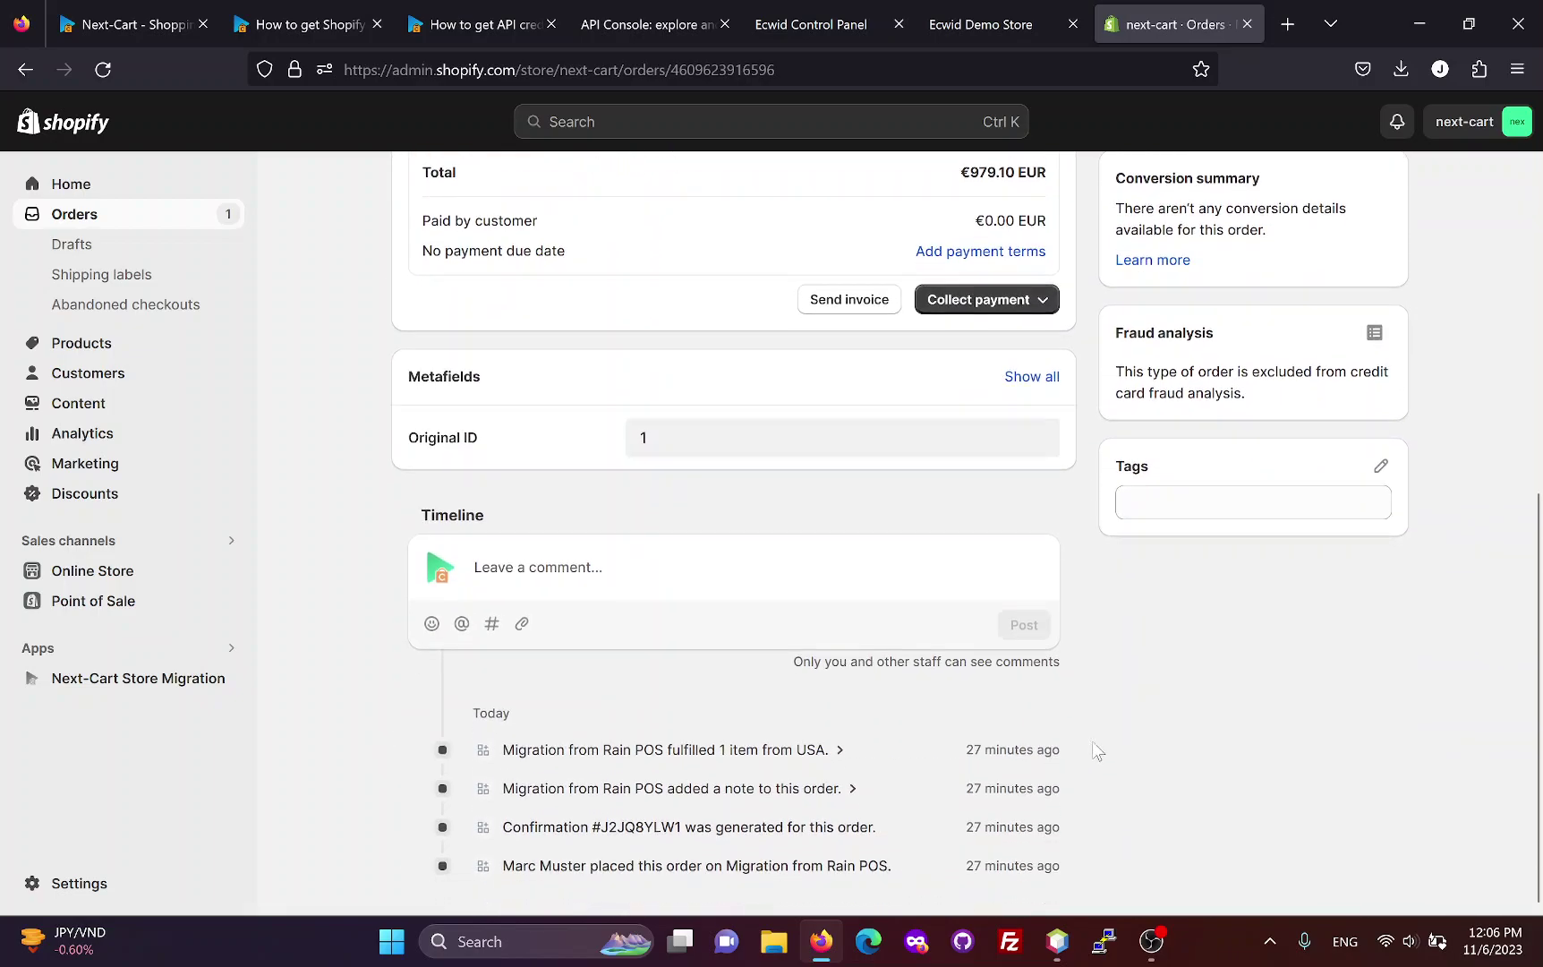
scroll(1094, 734, up, 7)
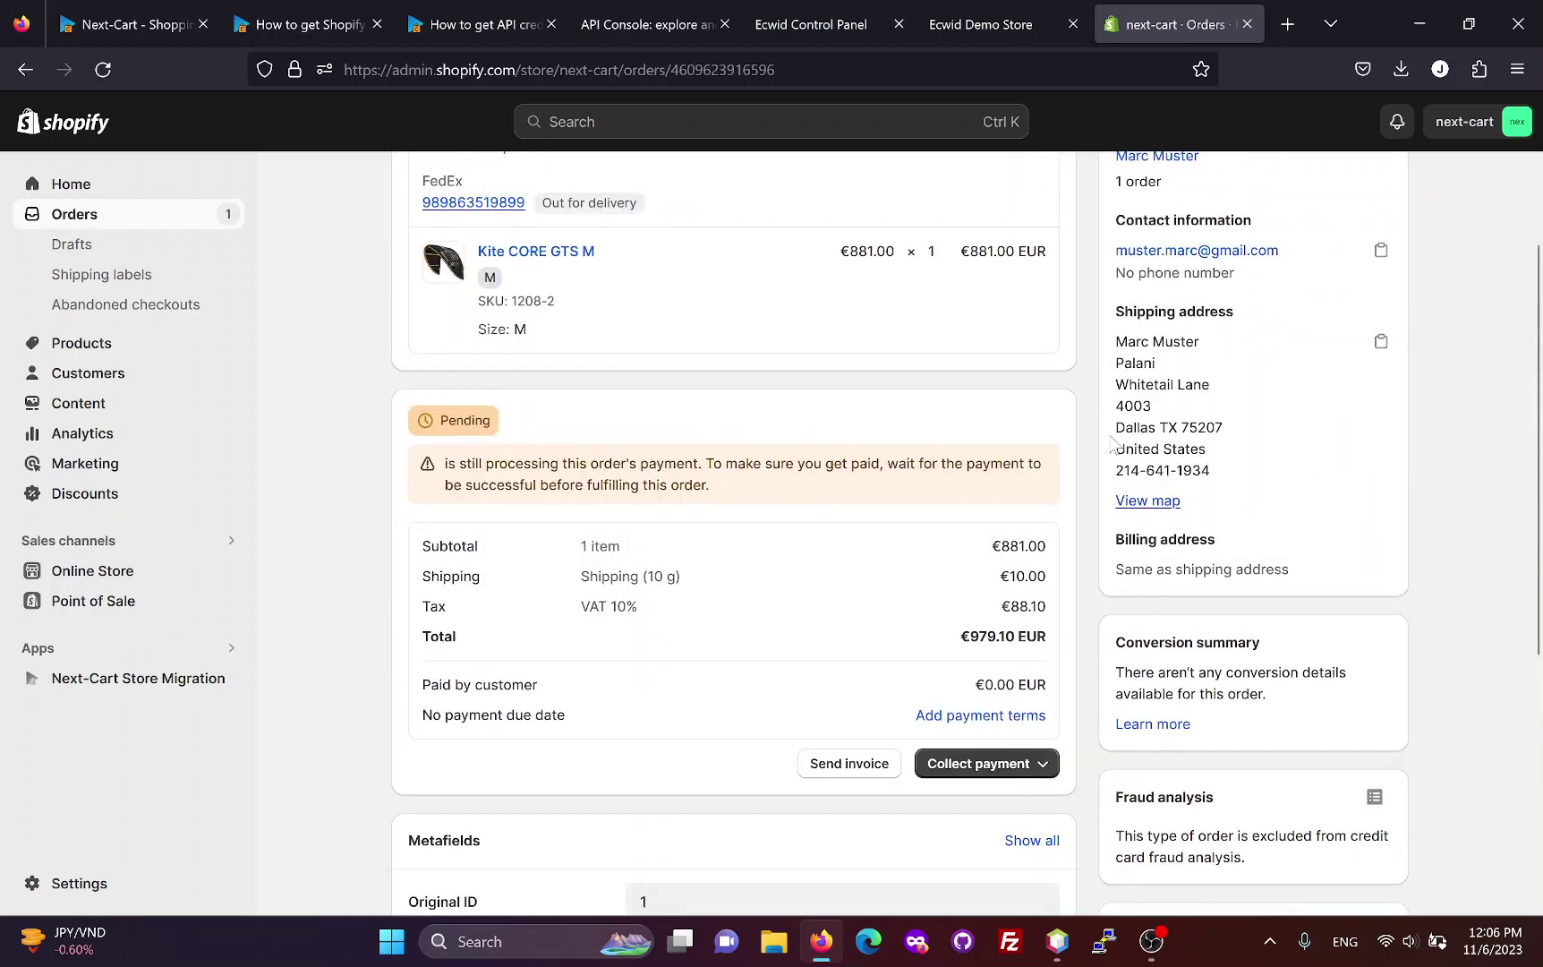
scroll(1068, 505, up, 3)
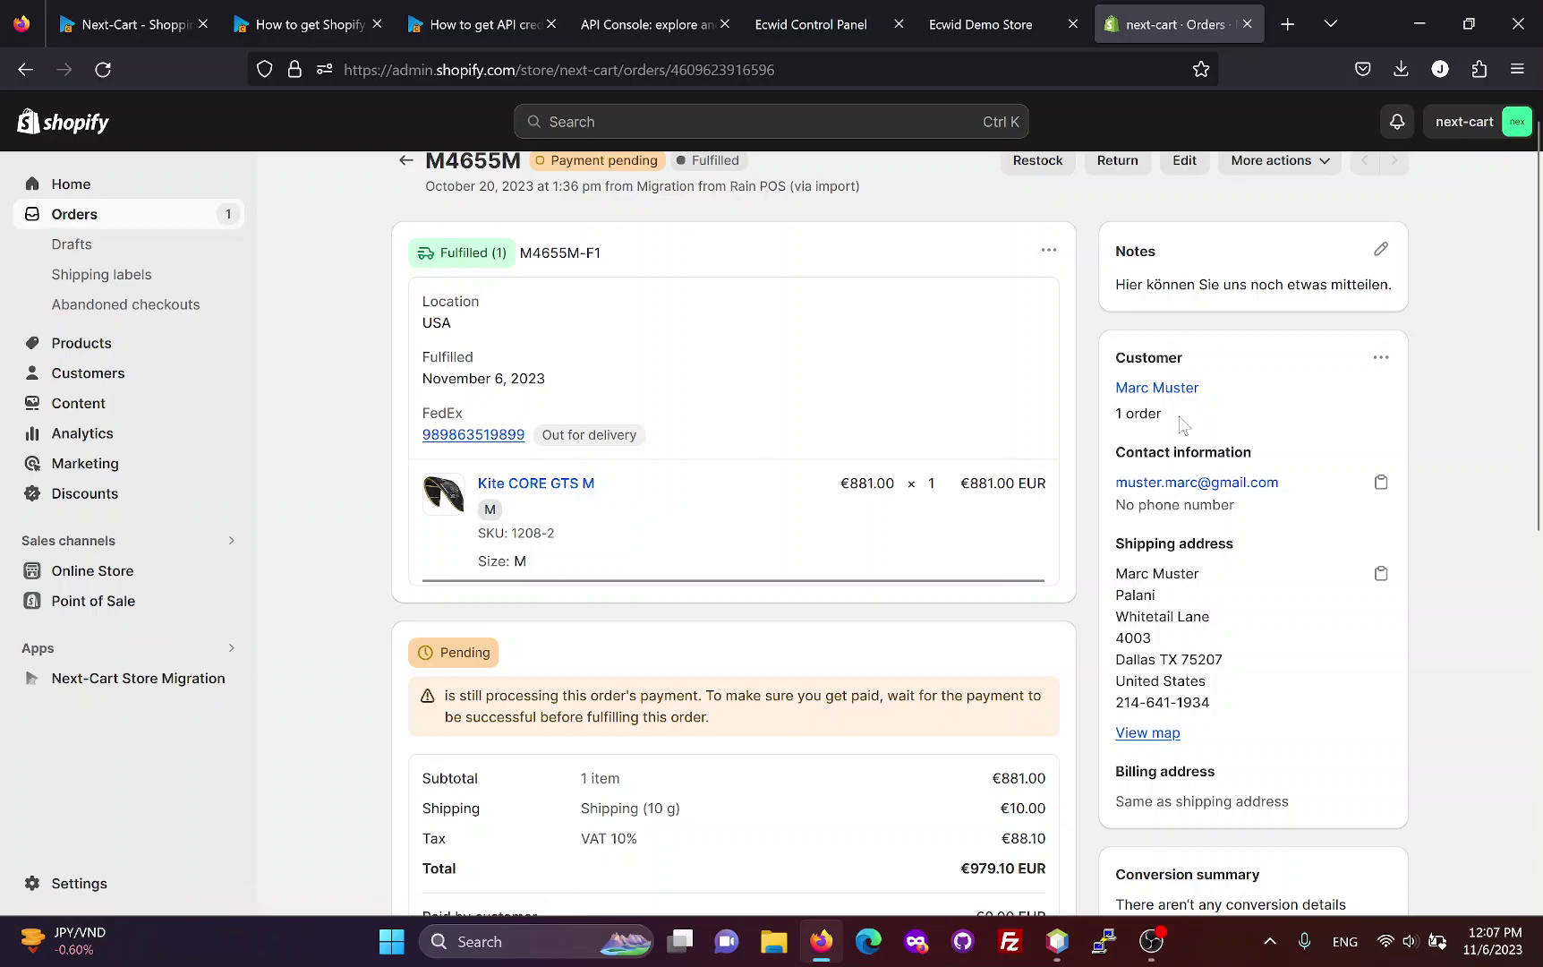
View the ordered Kite CORE GTS M variant in a new tab, then the ordering customer's profile.
middle_click(537, 488)
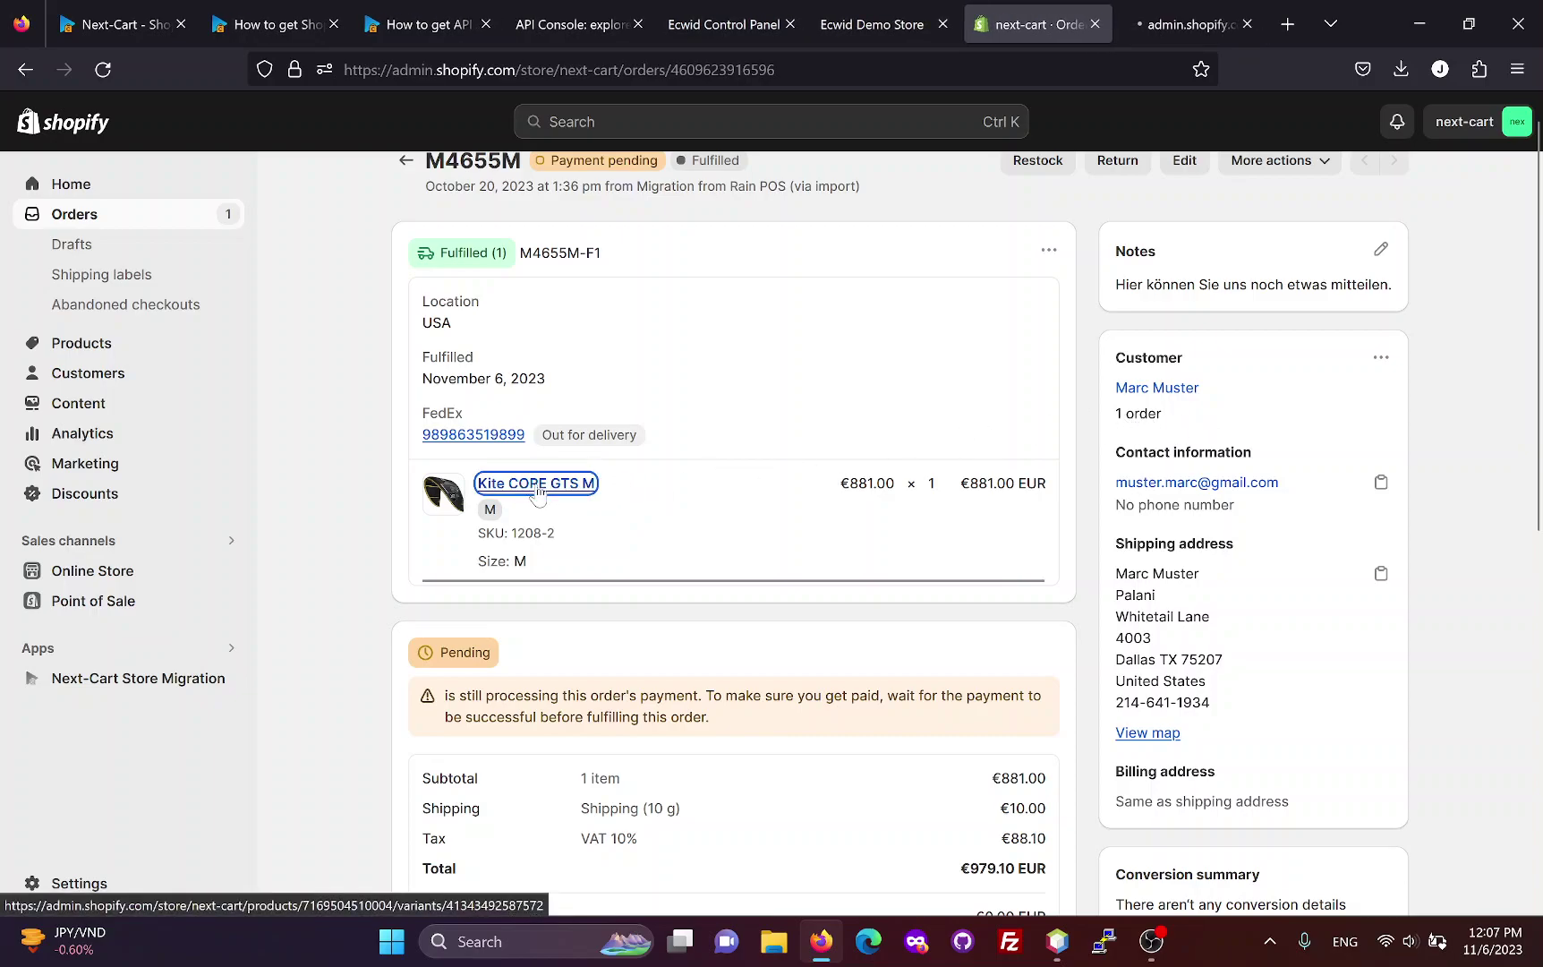
click(1168, 11)
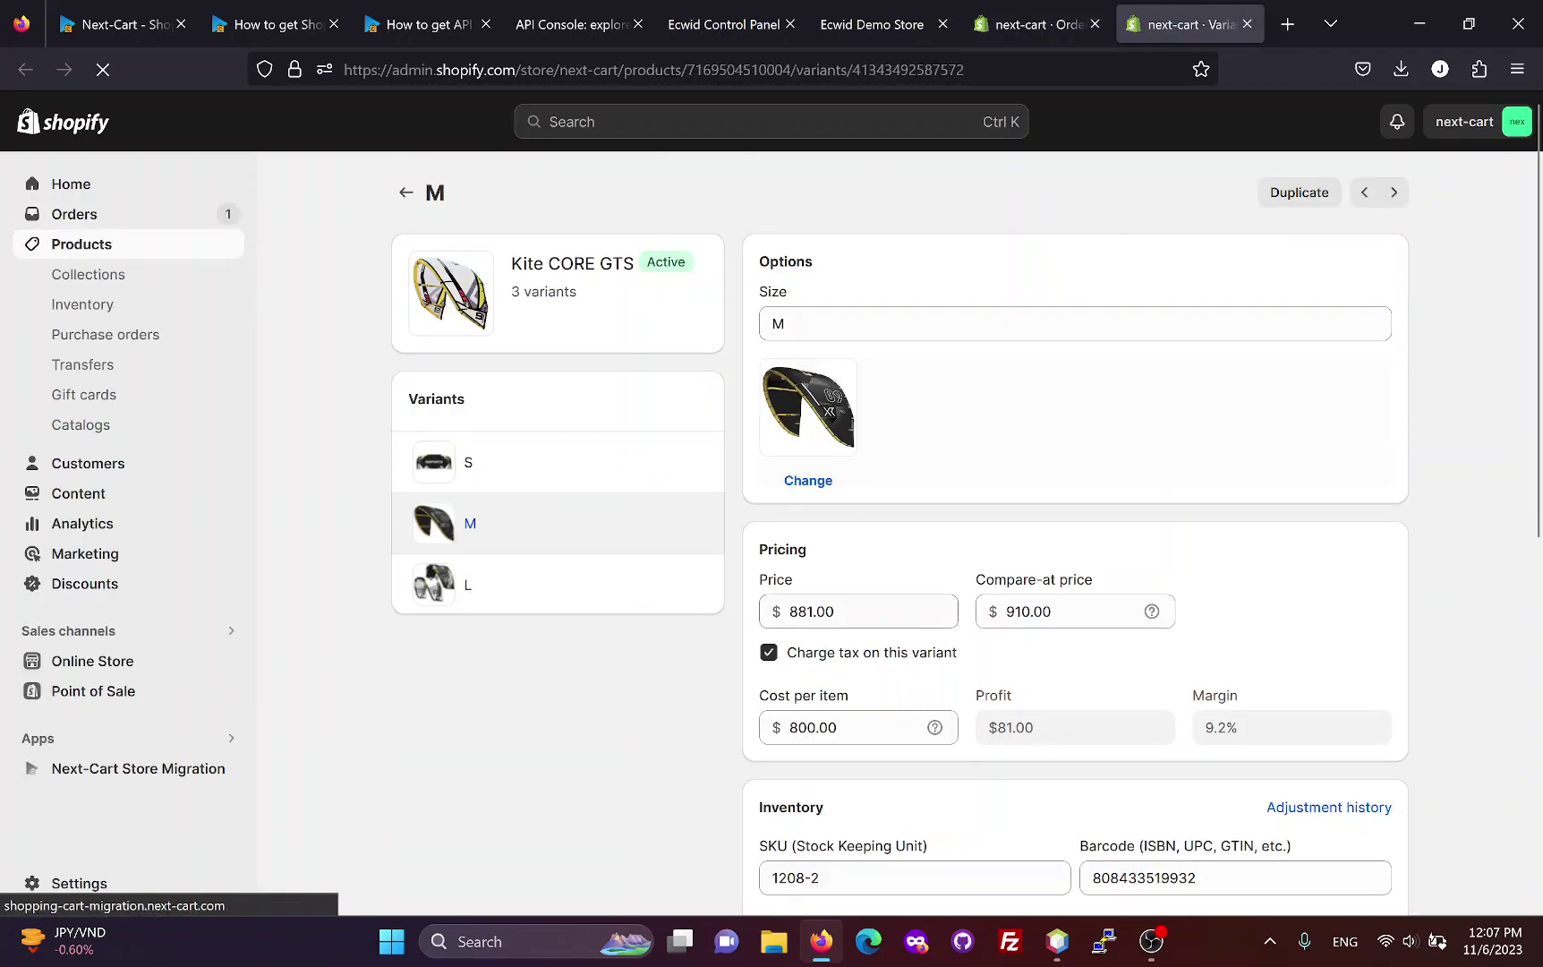
click(1038, 24)
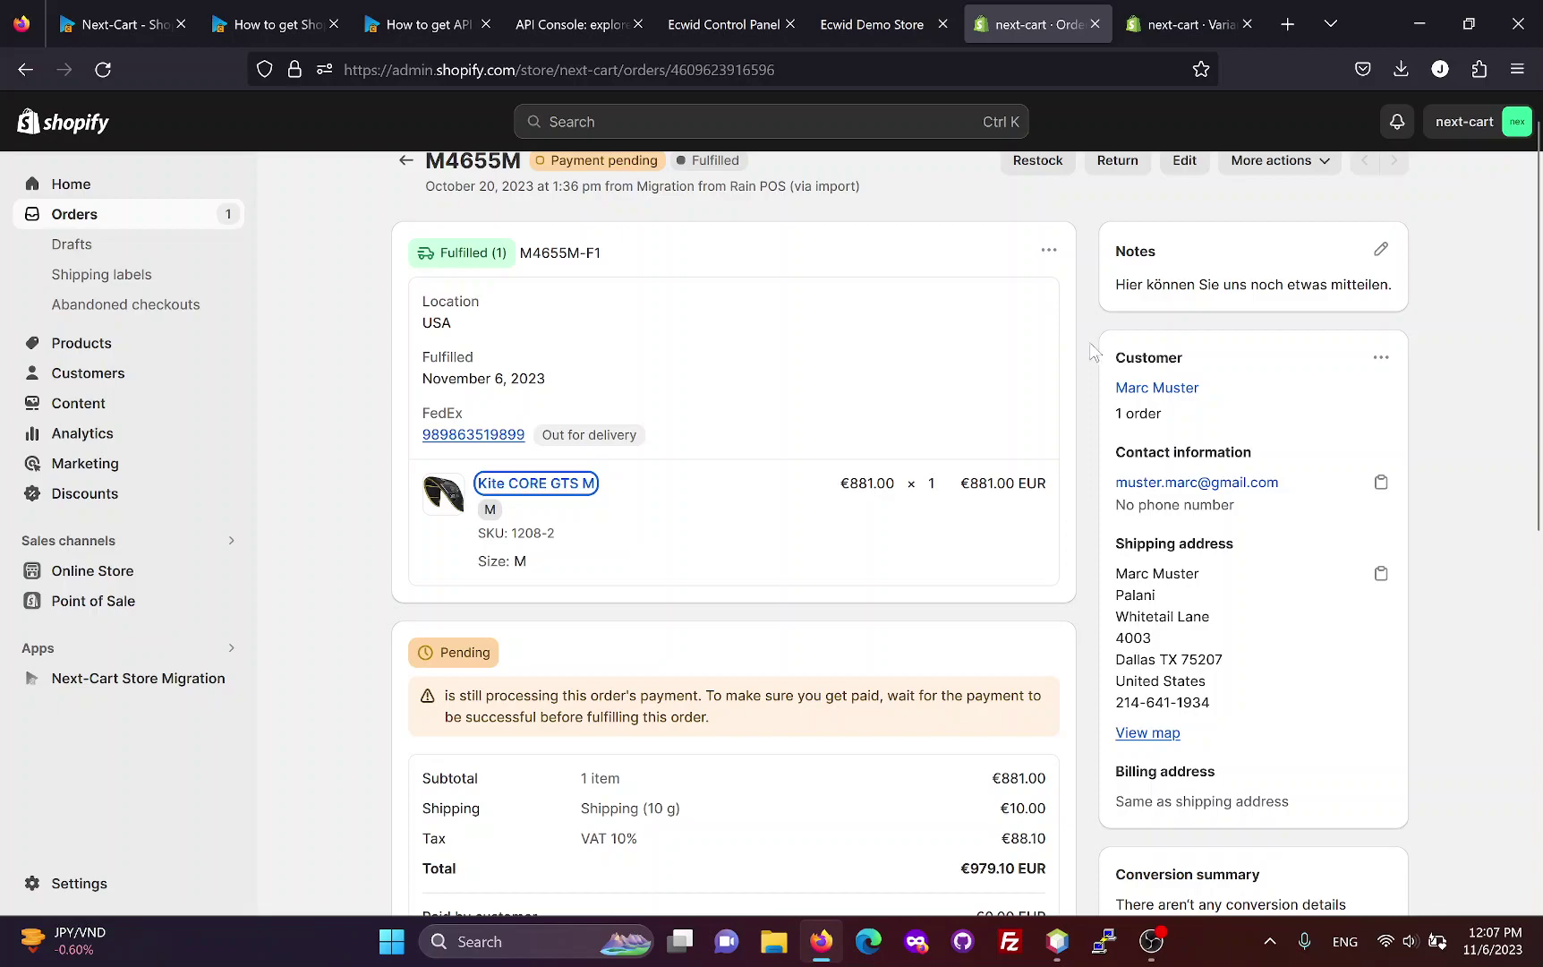
click(1162, 390)
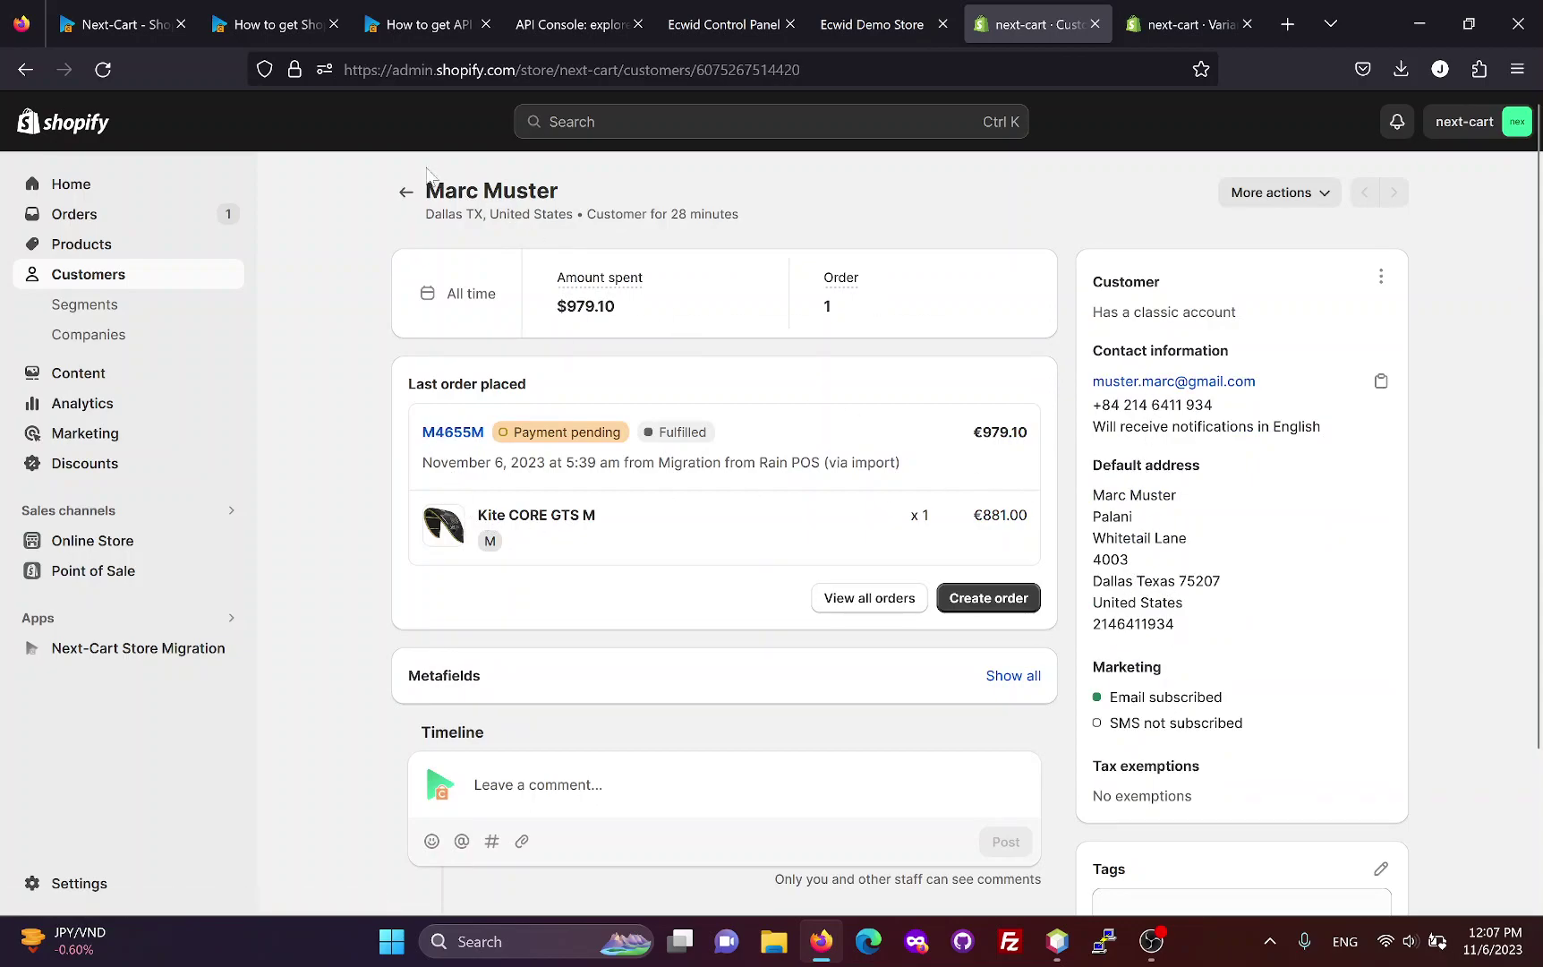
click(134, 25)
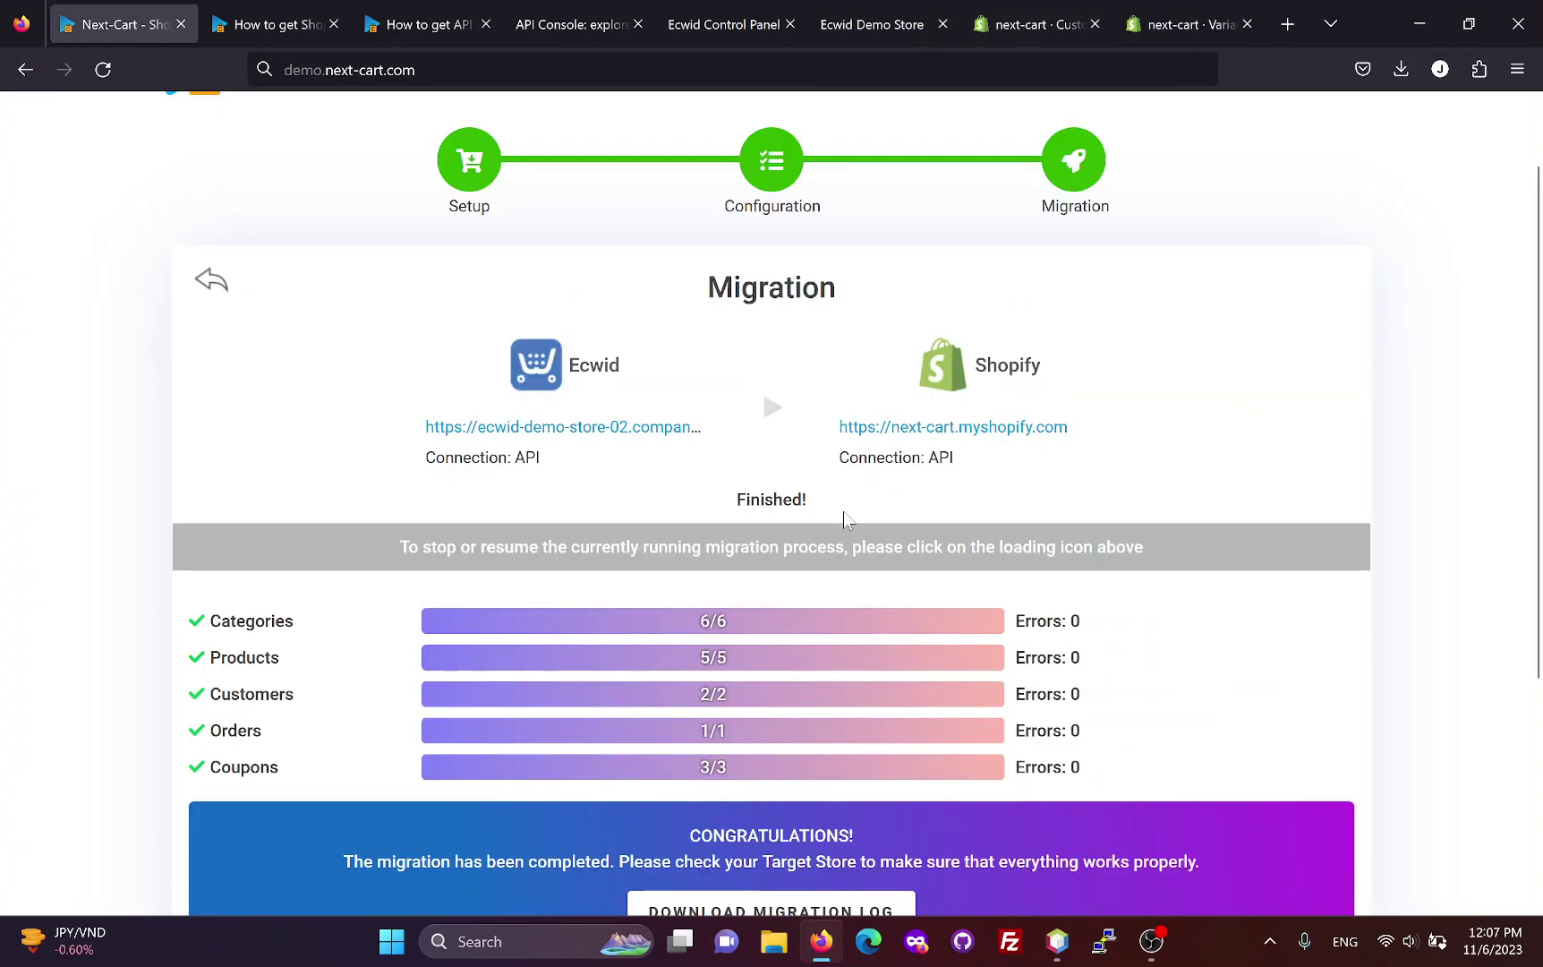
scroll(846, 519, down, 2)
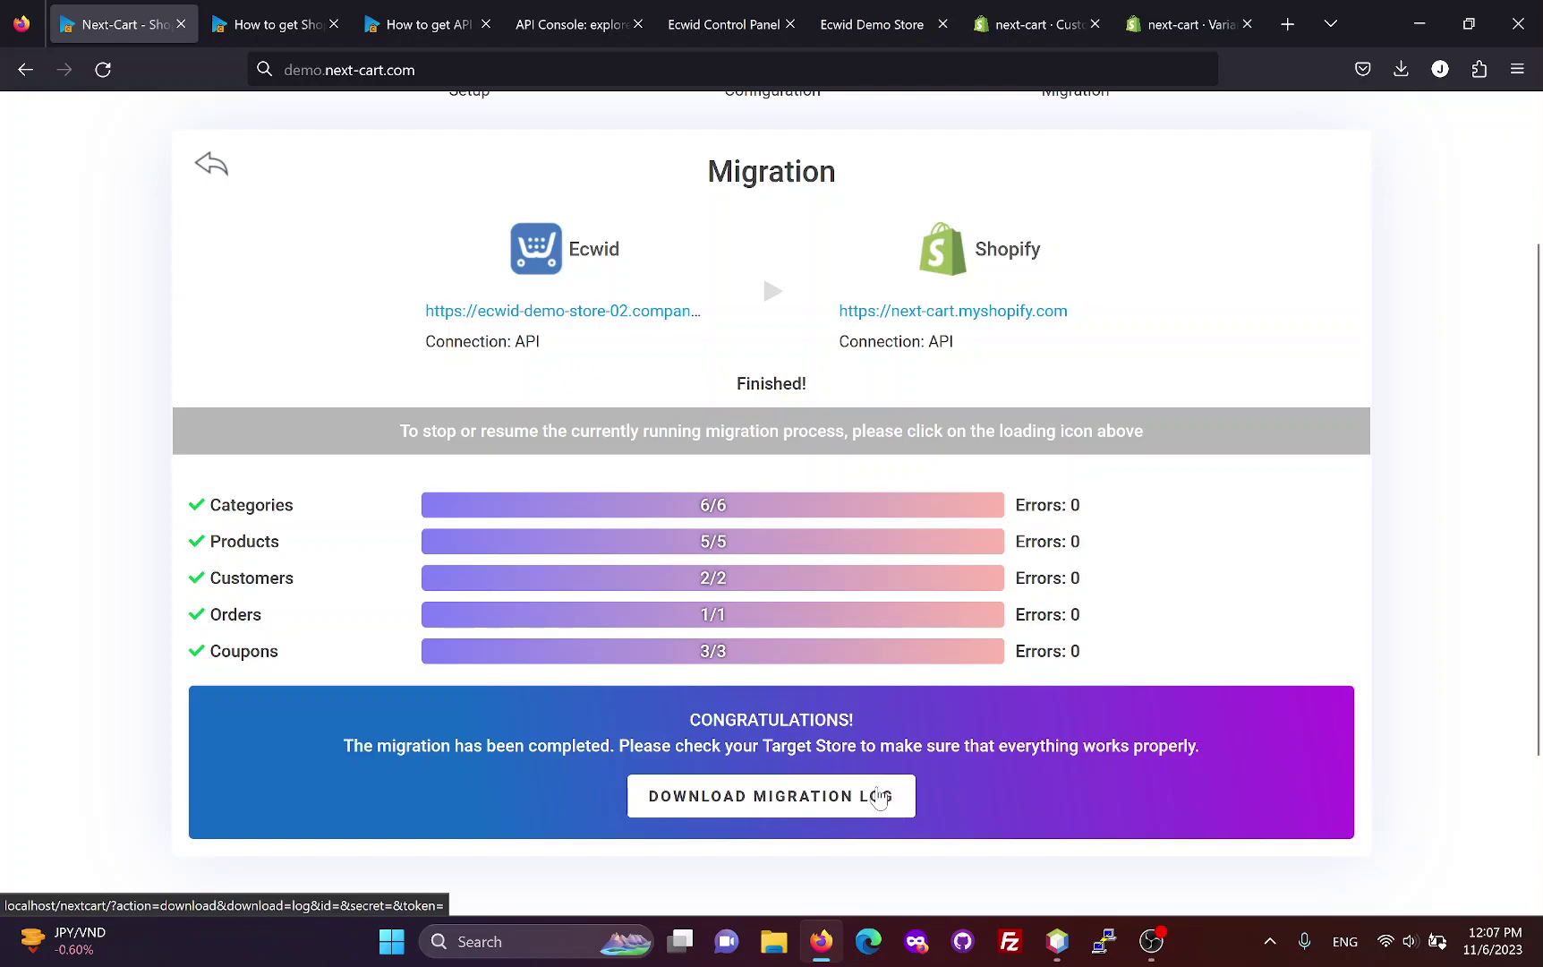
scroll(881, 794, up, 2)
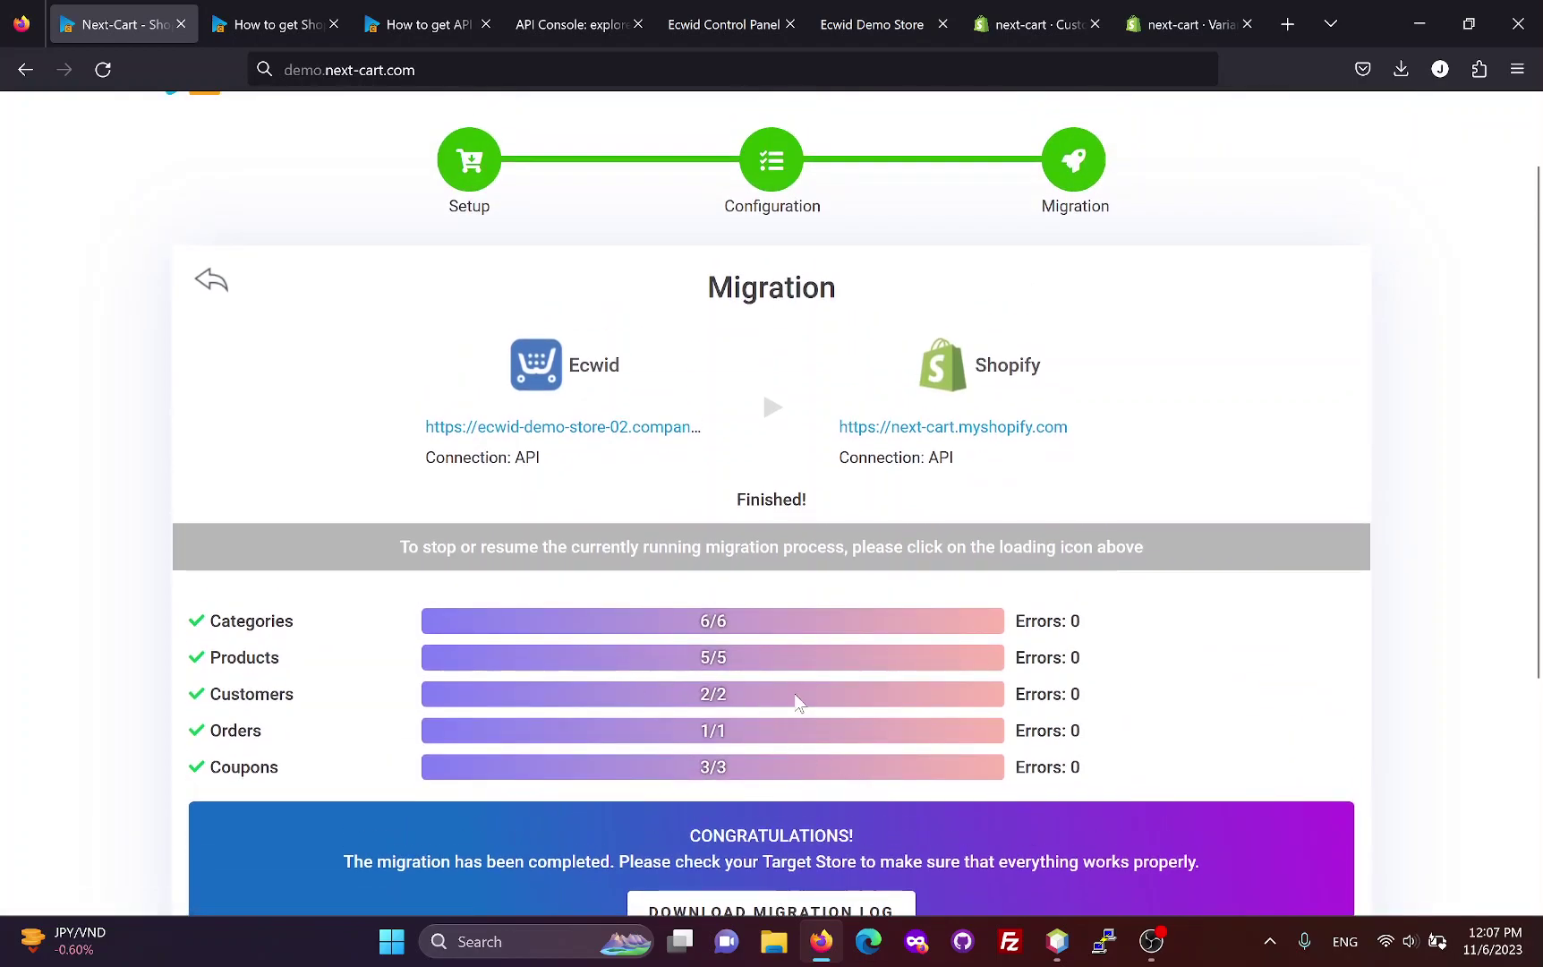
On the Next-Cart homepage, pick Ecwid as source and Shopify as target, and view migration details.
click(268, 24)
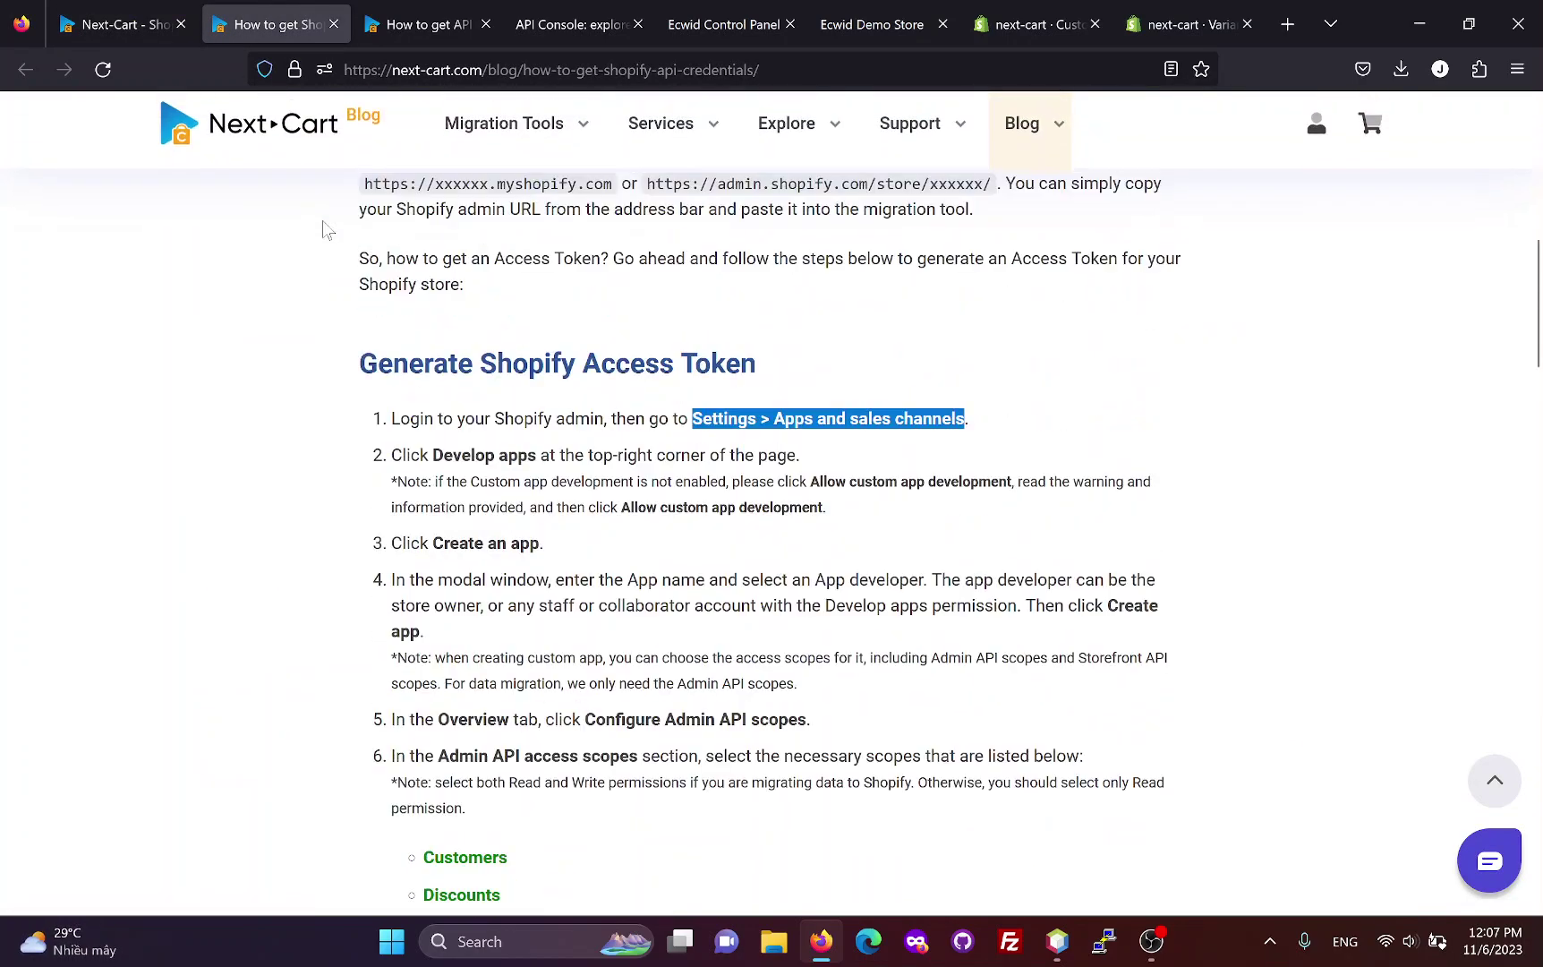
click(251, 125)
click(604, 408)
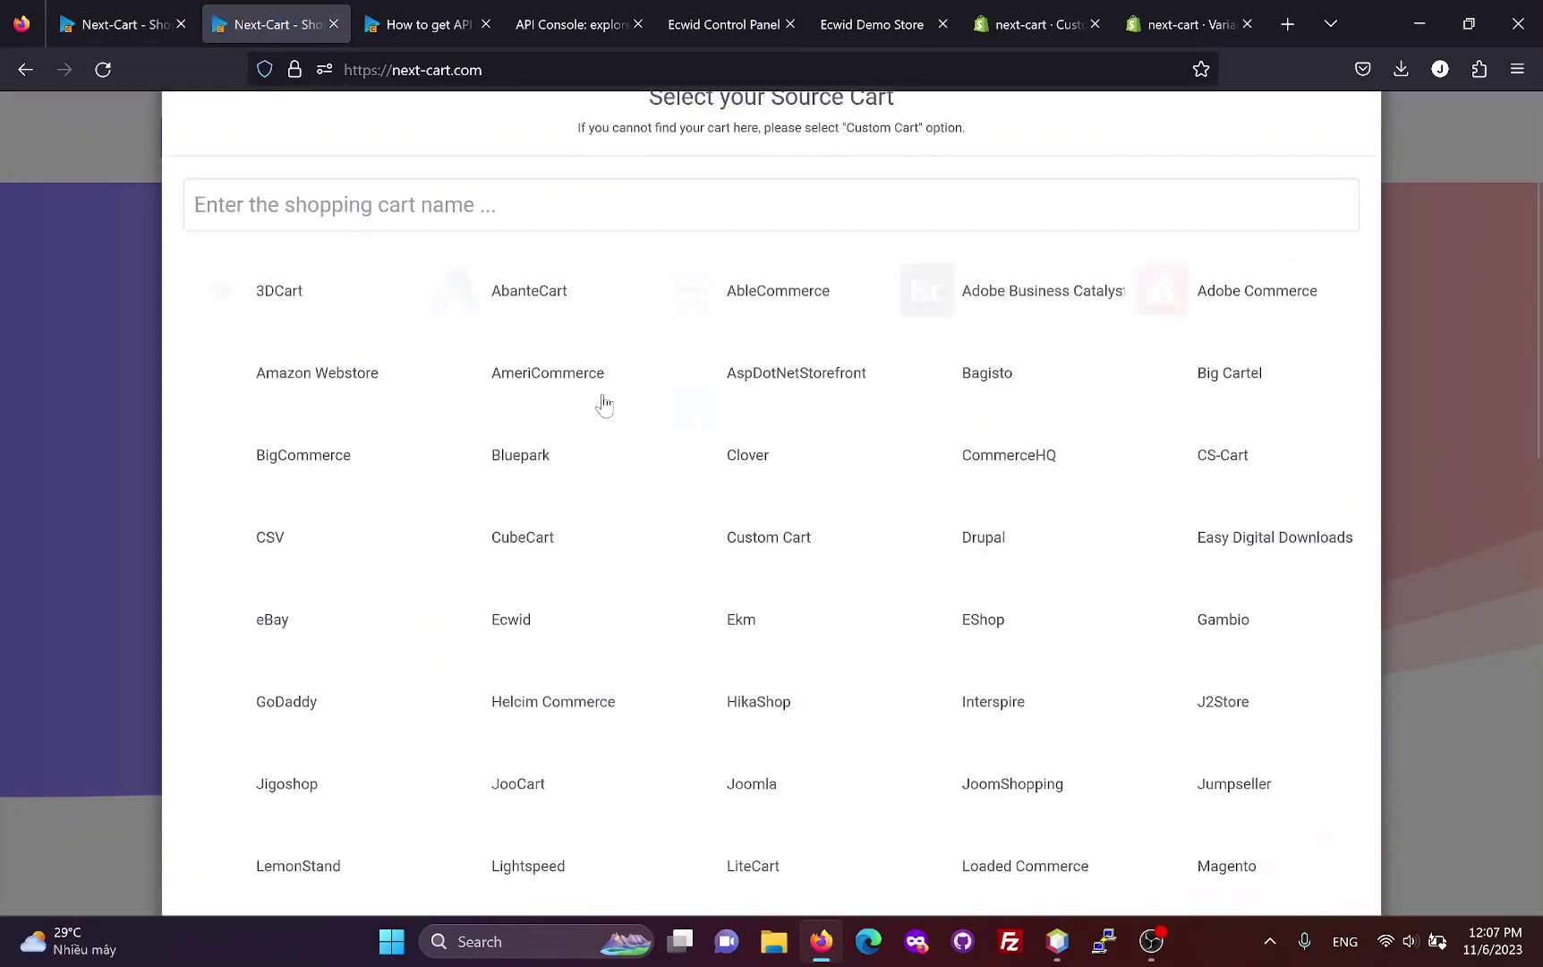
text(ec)
click(328, 453)
click(853, 403)
text(sh)
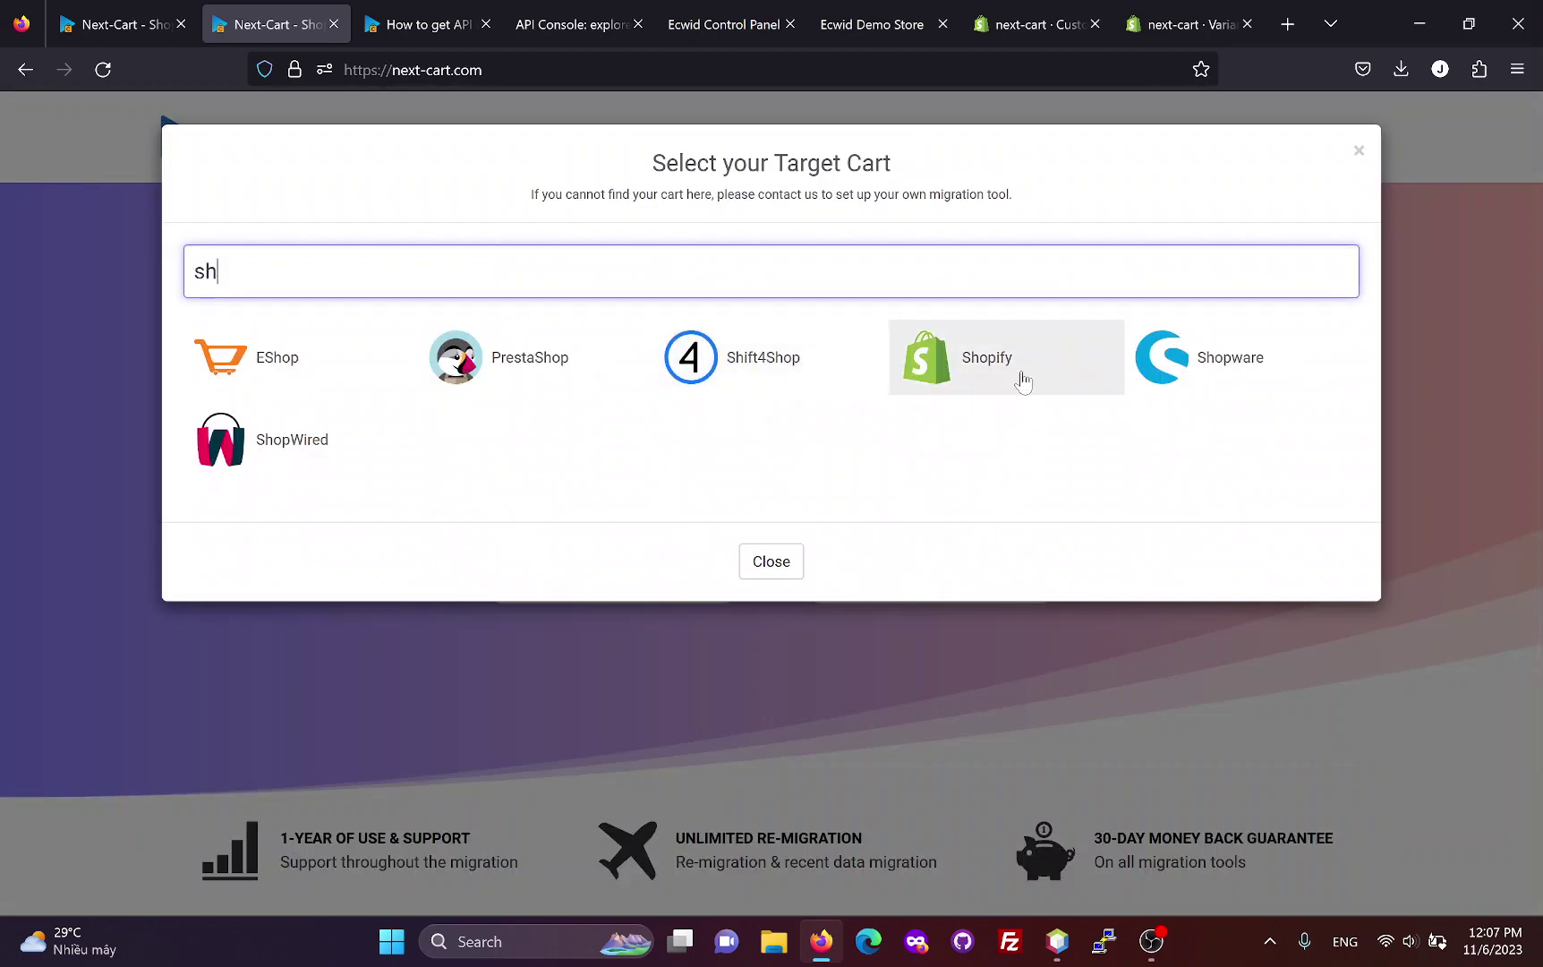
click(1023, 381)
click(628, 586)
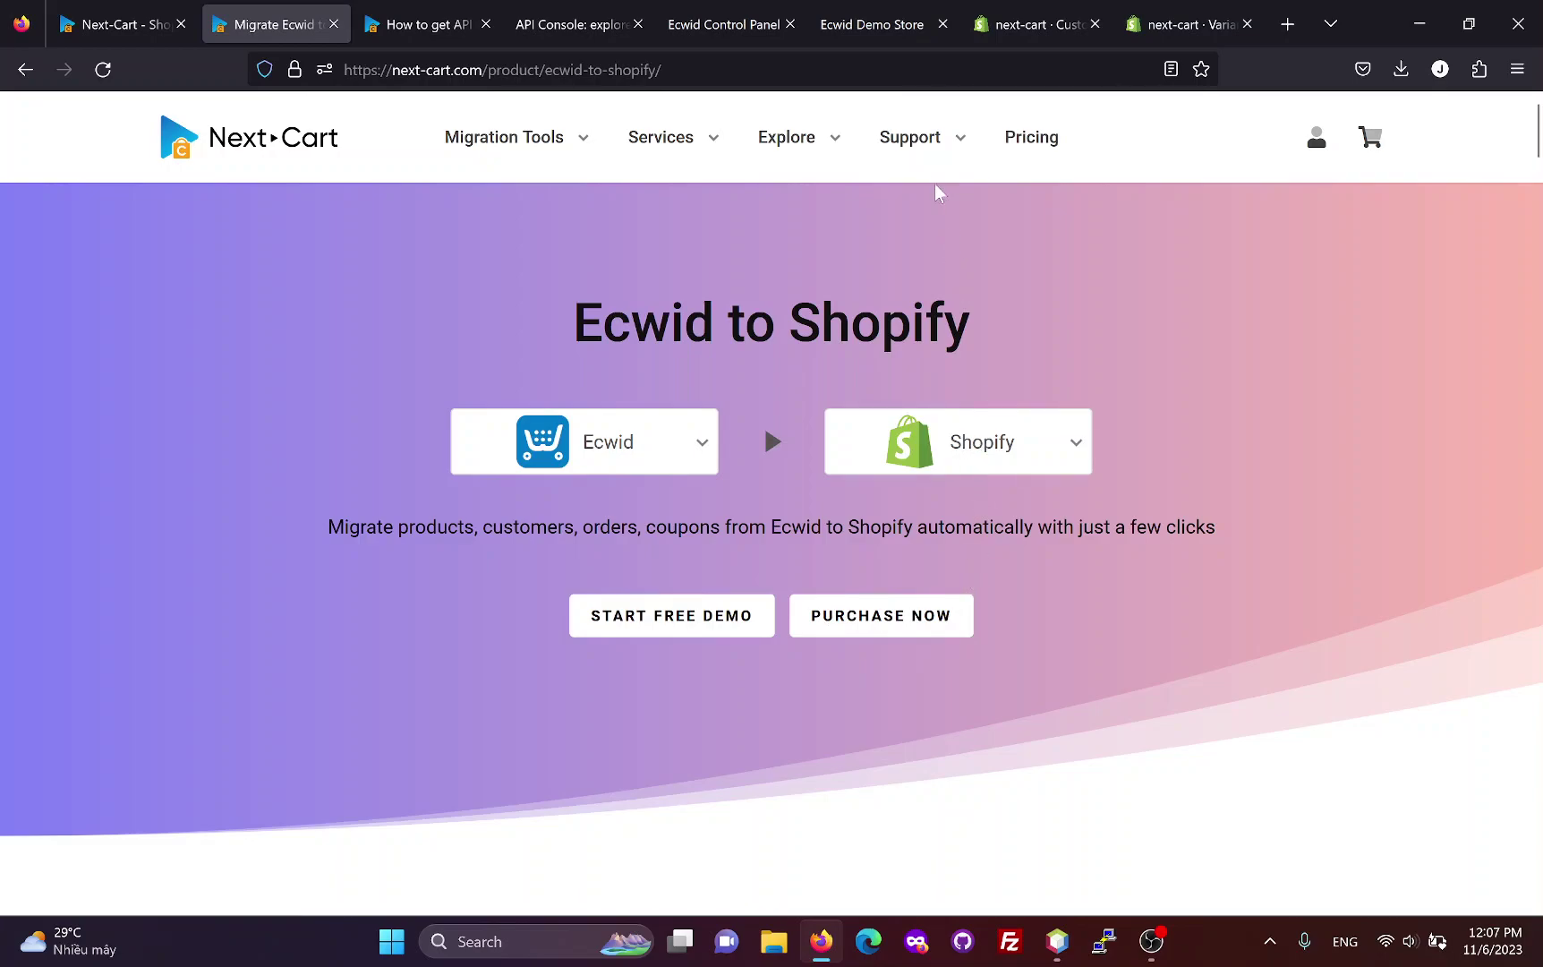
mouse_move(927, 169)
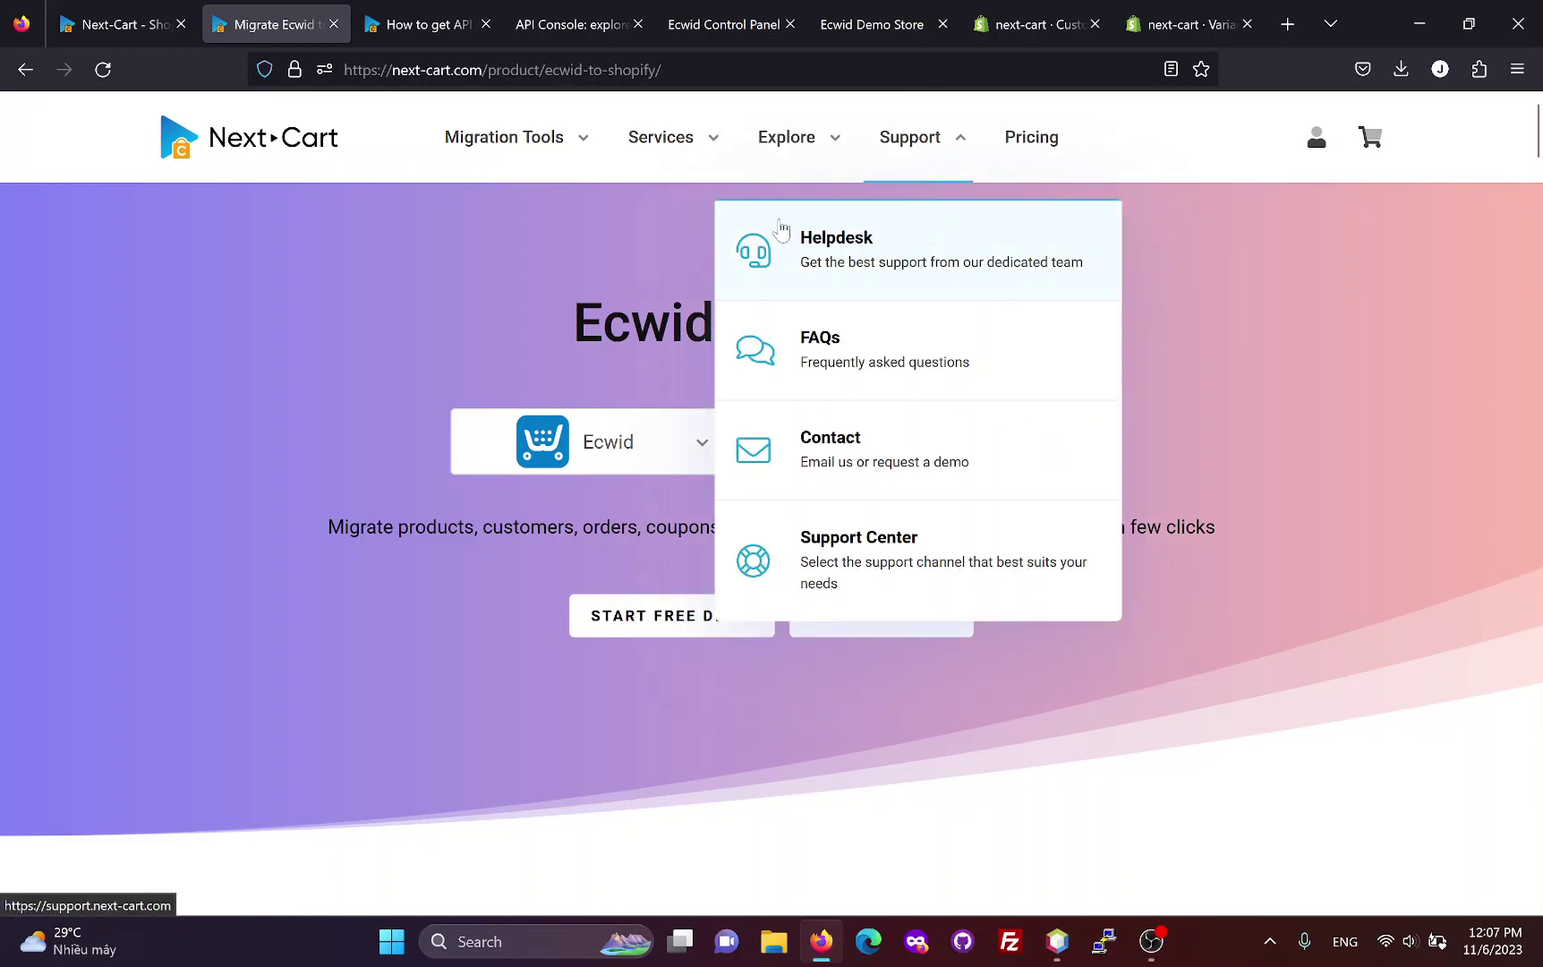